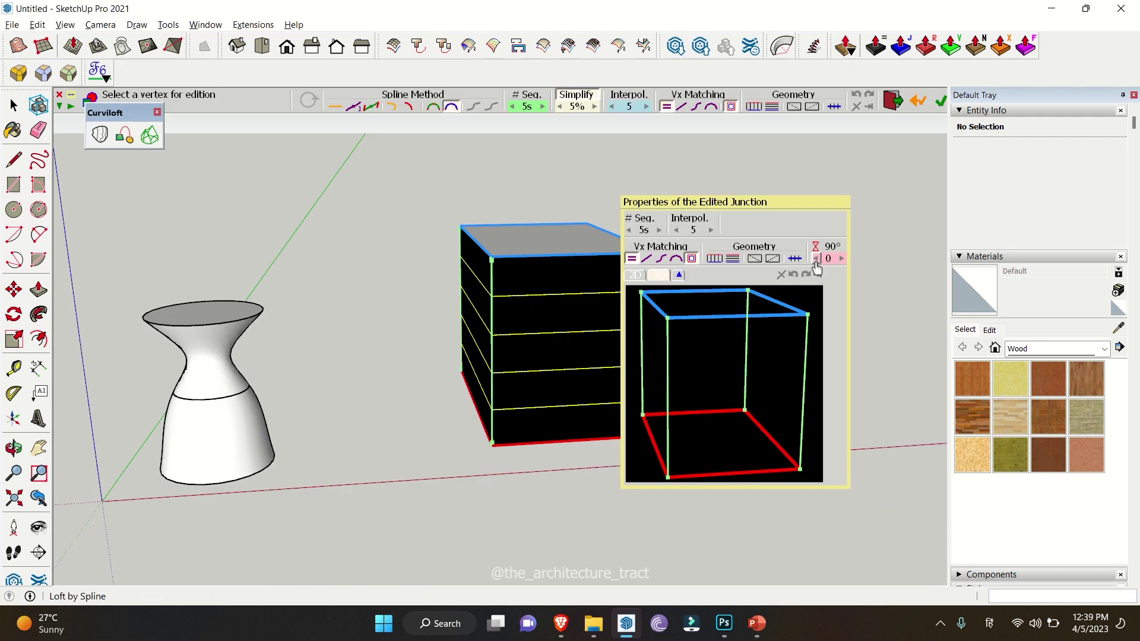
# Set the 90° twist of the square box loft's edited junction to -1.
pyautogui.click(815, 259)
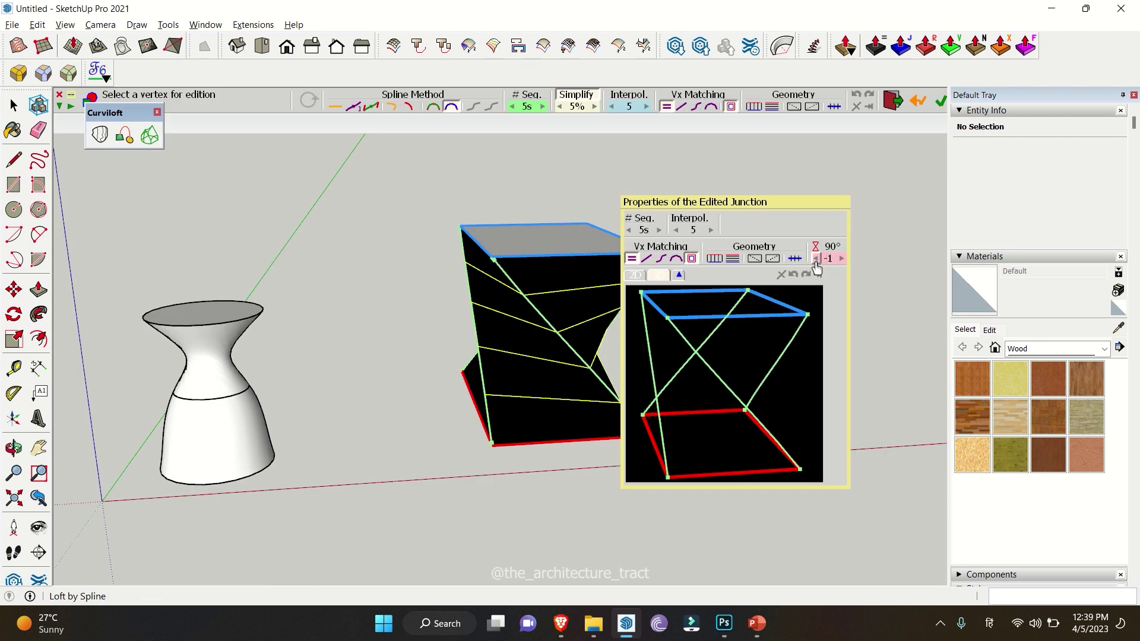
pyautogui.click(815, 258)
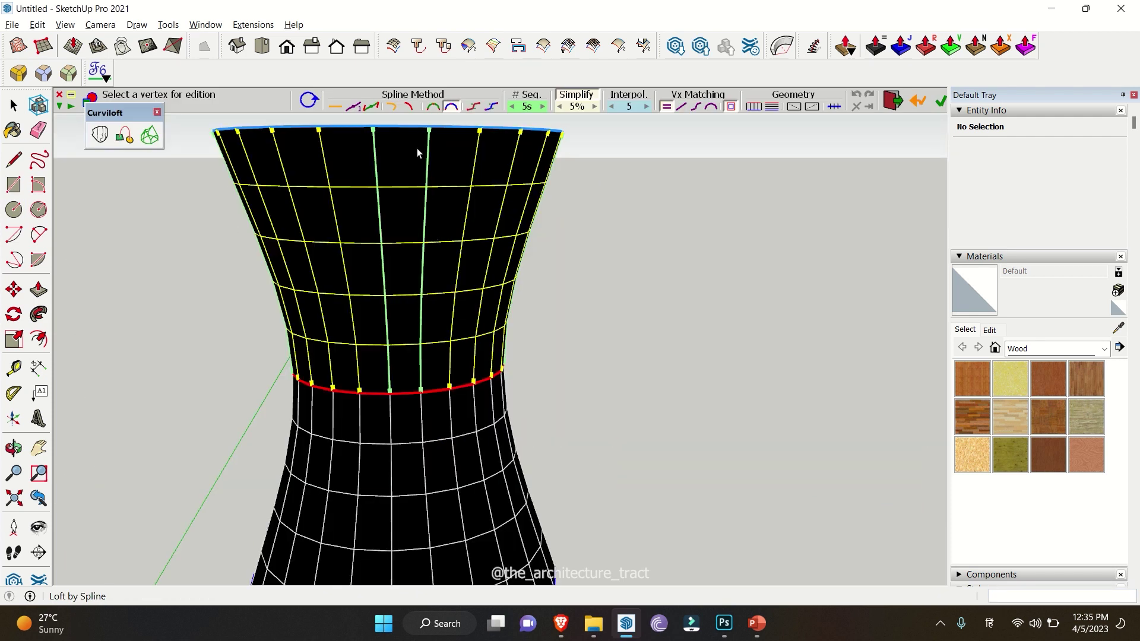
# Change the hourglass loft's spline method and toggle the lengthwise-line geometry option on the circle-based loft.
pyautogui.click(392, 108)
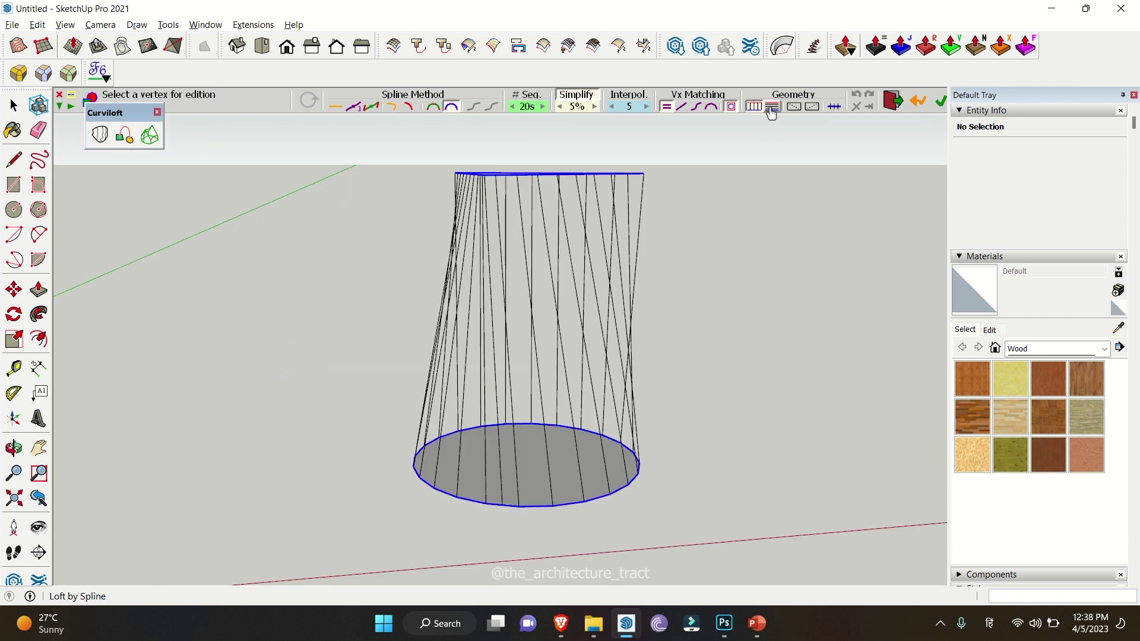
pyautogui.click(754, 107)
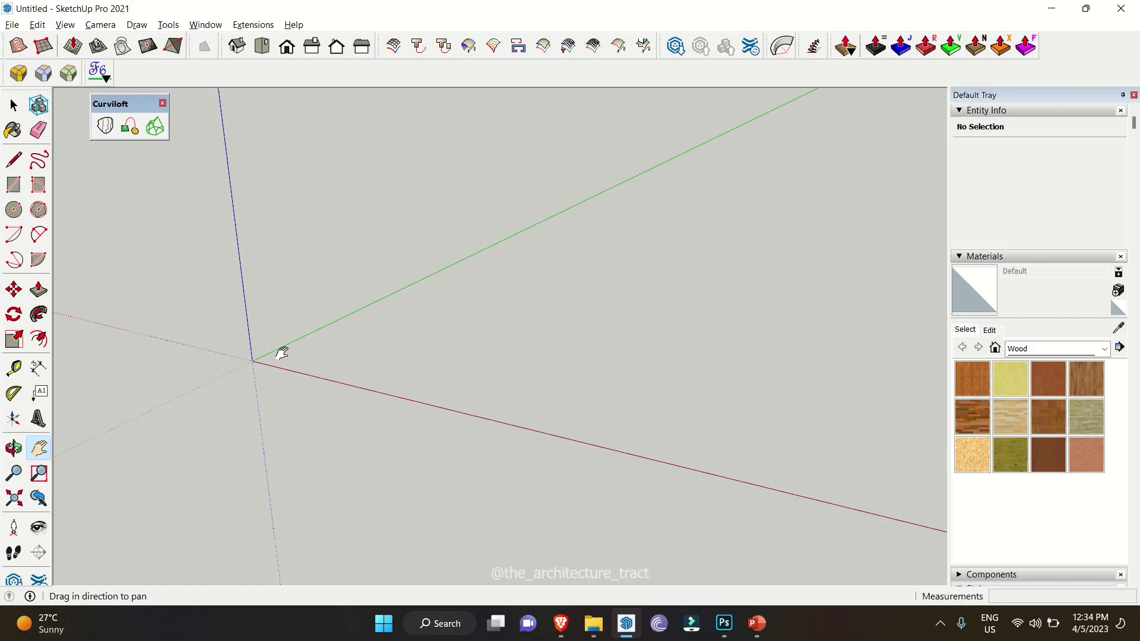
pyautogui.moveTo(280, 353)
pyautogui.mouseDown(button='middle')
pyautogui.moveTo(324, 352)
pyautogui.moveTo(556, 408)
pyautogui.moveTo(461, 430)
pyautogui.moveTo(582, 409)
pyautogui.moveTo(563, 425)
pyautogui.moveTo(328, 428)
pyautogui.moveTo(481, 338)
pyautogui.mouseUp(button='middle')
pyautogui.moveTo(336, 427); pyautogui.dragTo(366, 419, button='middle')
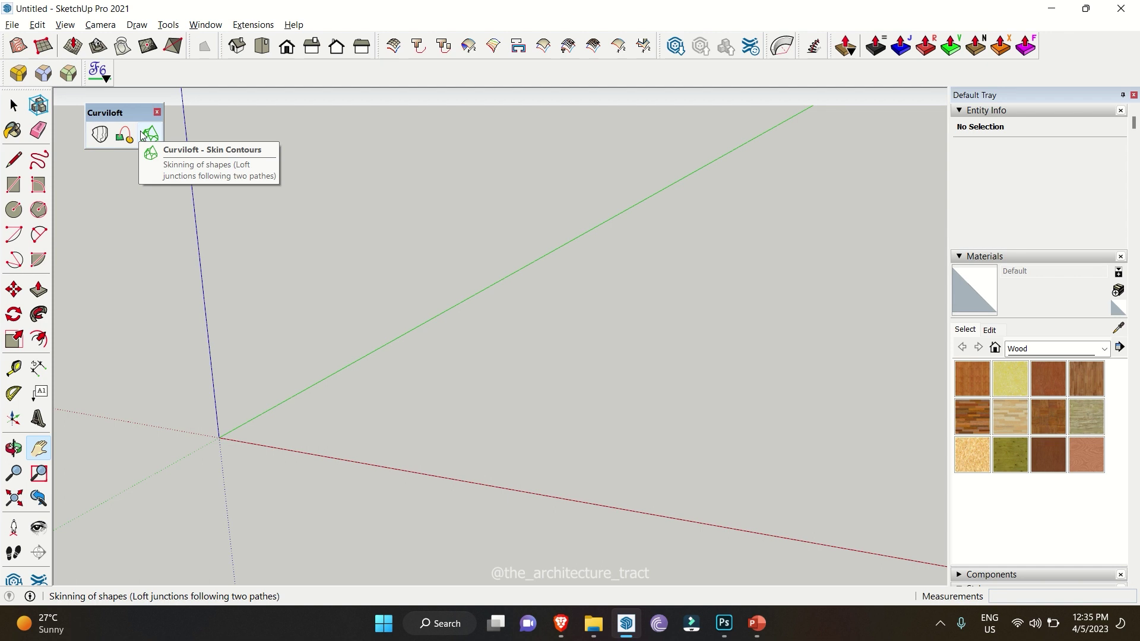
# Draw a circle on the ground plane between the red and green axes, near the origin.
pyautogui.moveTo(724, 320); pyautogui.dragTo(275, 399, button='middle')
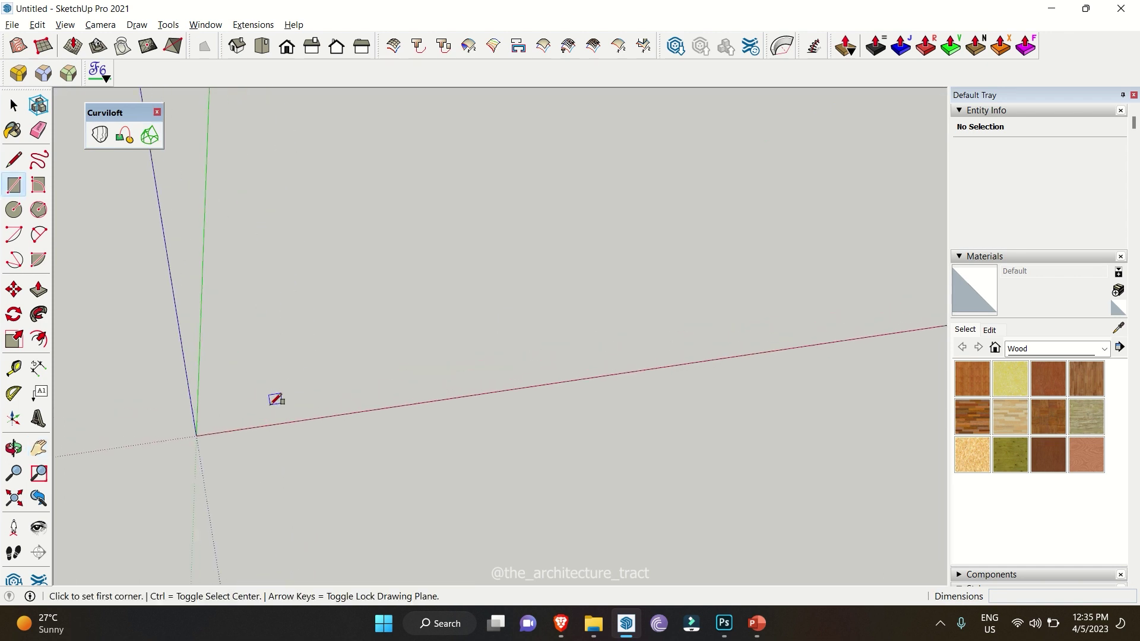
pyautogui.press('c')
pyautogui.click(314, 375)
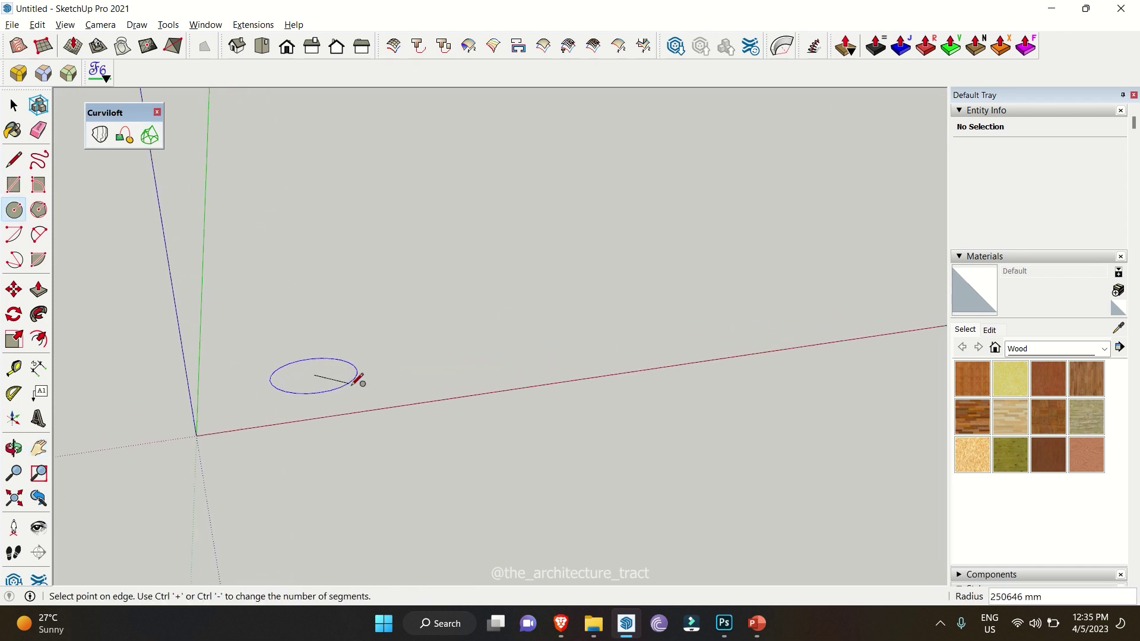
pyautogui.click(360, 390)
# Copy the circle face with its edge straight up by about 565,447 mm.
pyautogui.moveTo(387, 387); pyautogui.dragTo(392, 268, button='middle')
pyautogui.press('space')
pyautogui.tripleClick(359, 373)
pyautogui.press('m')
pyautogui.click(372, 355)
pyautogui.press('ctrl')
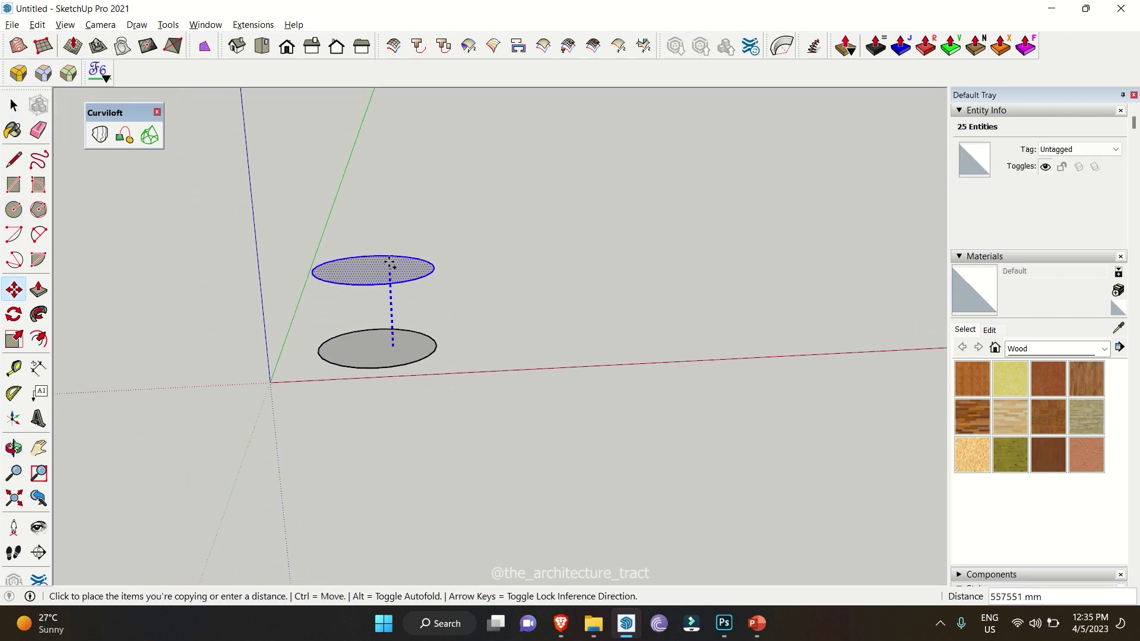
pyautogui.click(394, 272)
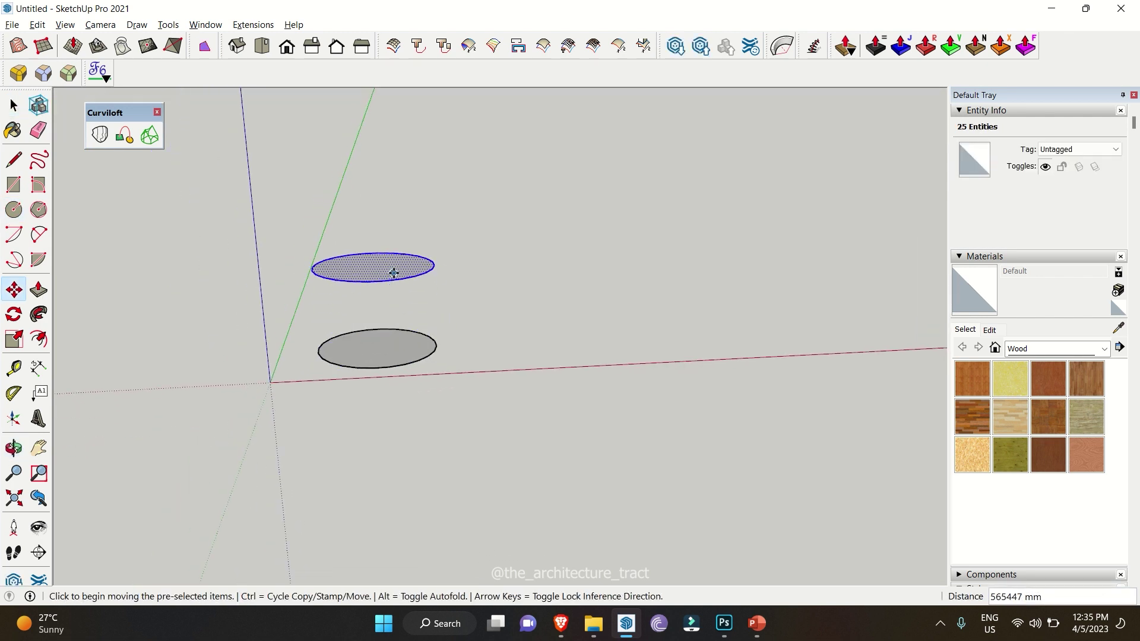
# Copy the raised circle upward once more by roughly the same spacing, making a vertical stack of three circles.
pyautogui.click(386, 364)
pyautogui.press('ctrl')
pyautogui.click(386, 279)
pyautogui.press('space')
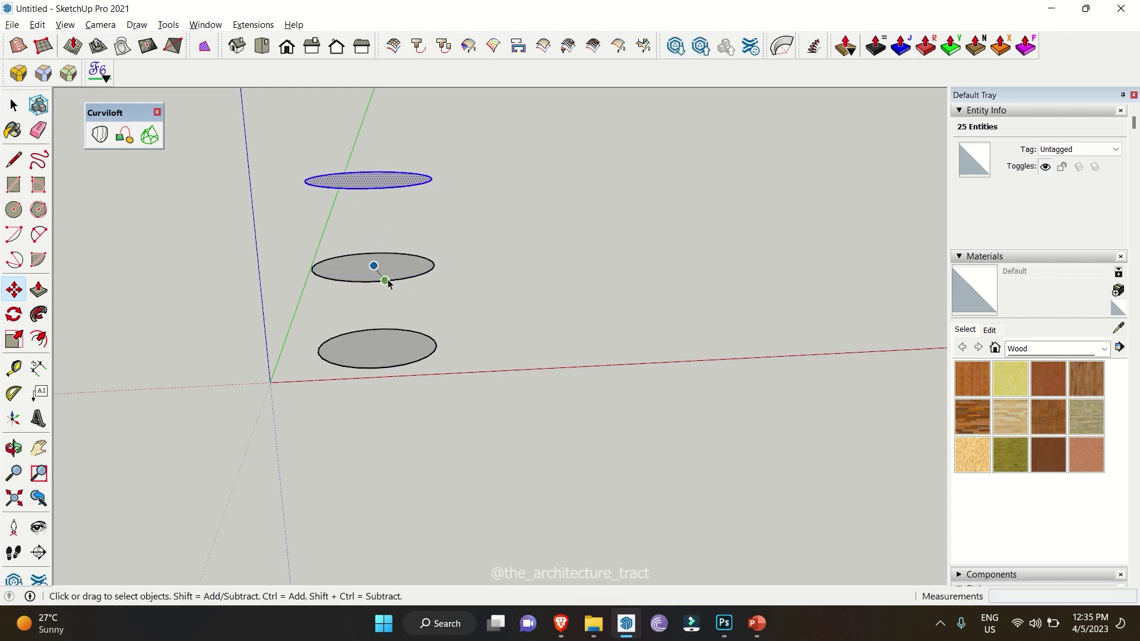
# Scale the middle circle down about its centre to factors of about 0.7 and 0.6.
pyautogui.moveTo(387, 280); pyautogui.dragTo(300, 267, button='middle')
pyautogui.moveTo(285, 138); pyautogui.dragTo(475, 387)
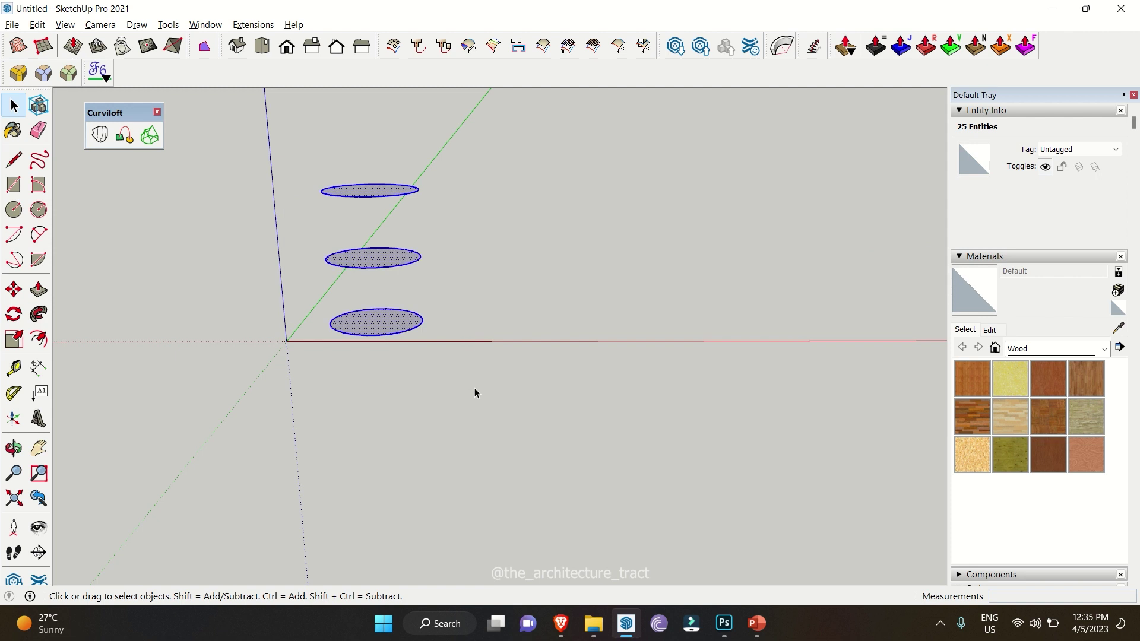
pyautogui.moveTo(476, 391); pyautogui.dragTo(382, 285, button='middle')
pyautogui.click(363, 256)
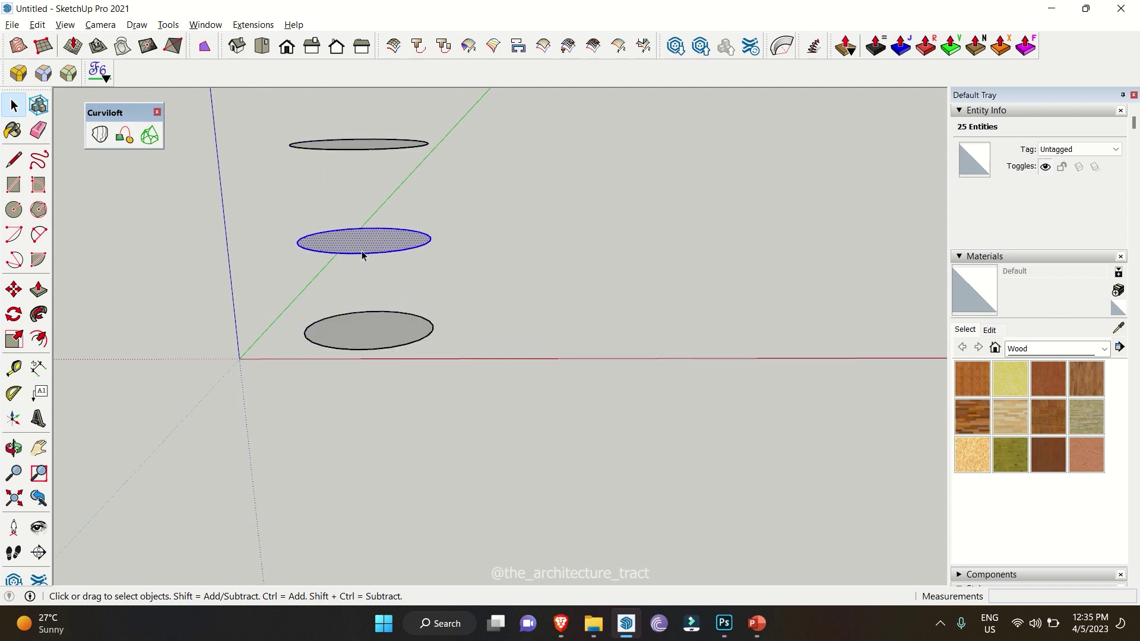
pyautogui.press('s')
pyautogui.scroll(2, 362, 250)
pyautogui.click(462, 225)
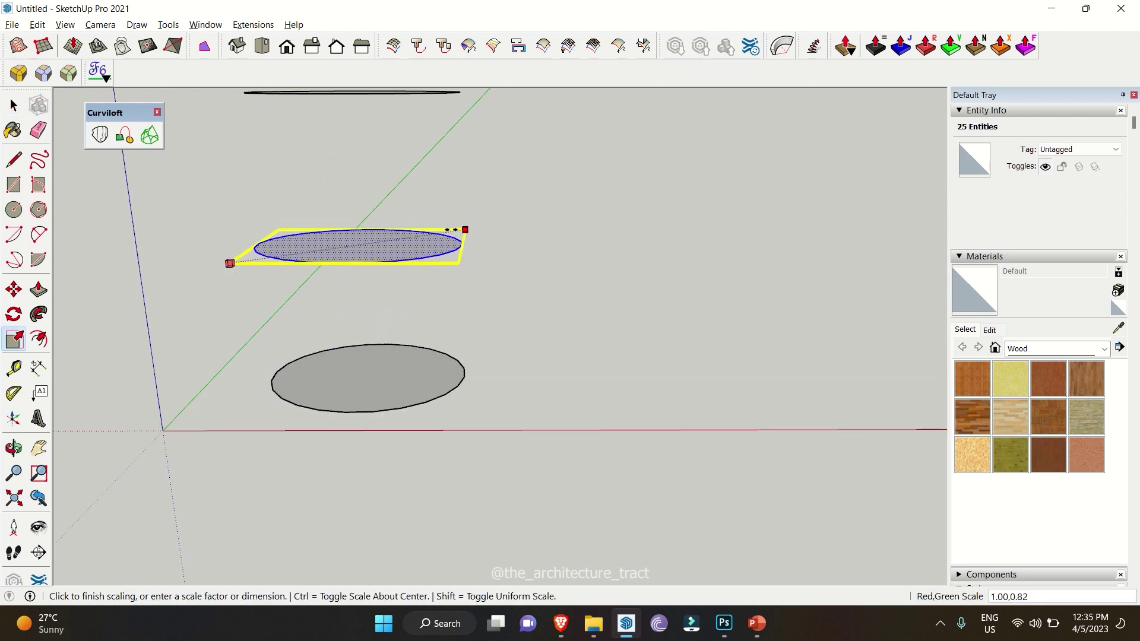
pyautogui.press('ctrl')
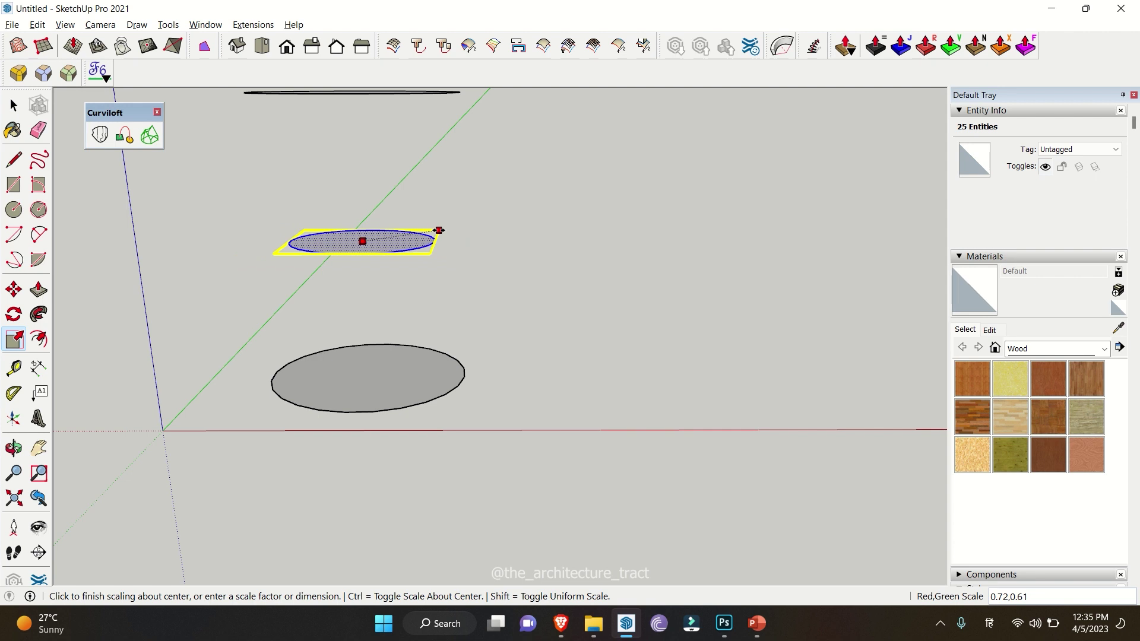
pyautogui.click(432, 230)
pyautogui.press('space')
pyautogui.scroll(-1, 493, 357)
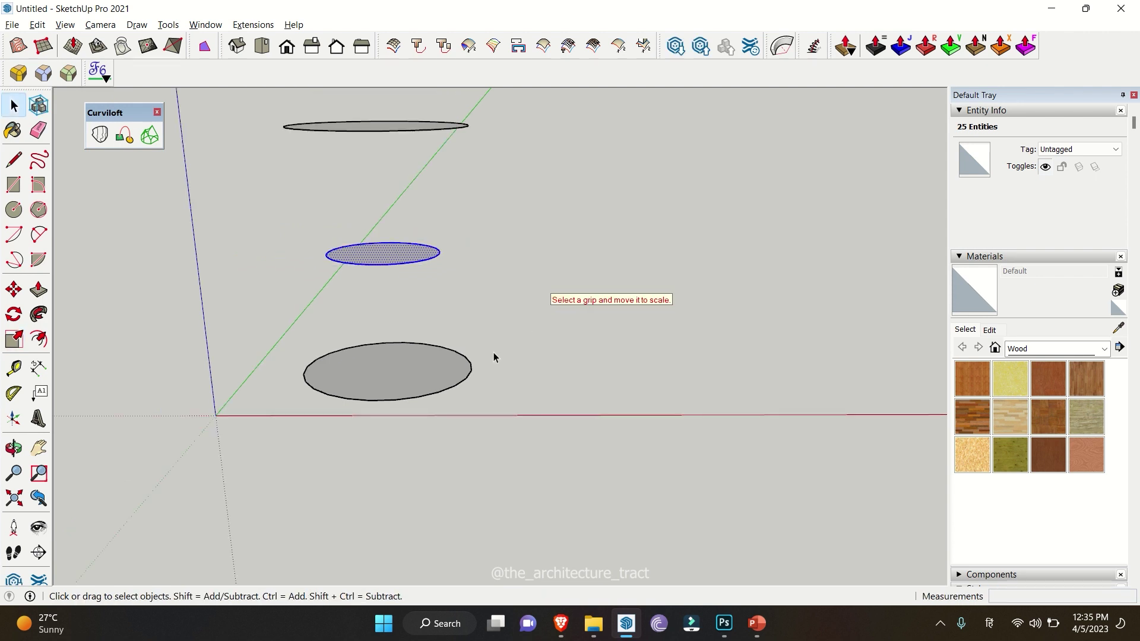
# Select all three stacked circles and loft them with Curviloft's Loft by Spline.
pyautogui.click(426, 383)
pyautogui.click(384, 260)
pyautogui.click(386, 128)
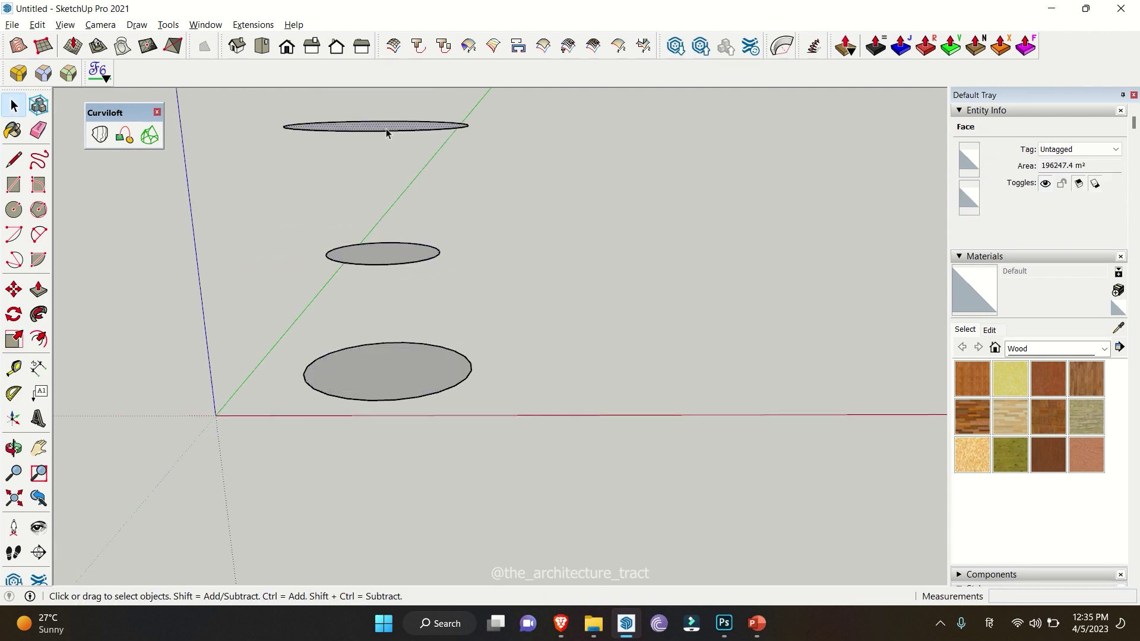
pyautogui.moveTo(386, 130); pyautogui.dragTo(368, 289, button='middle')
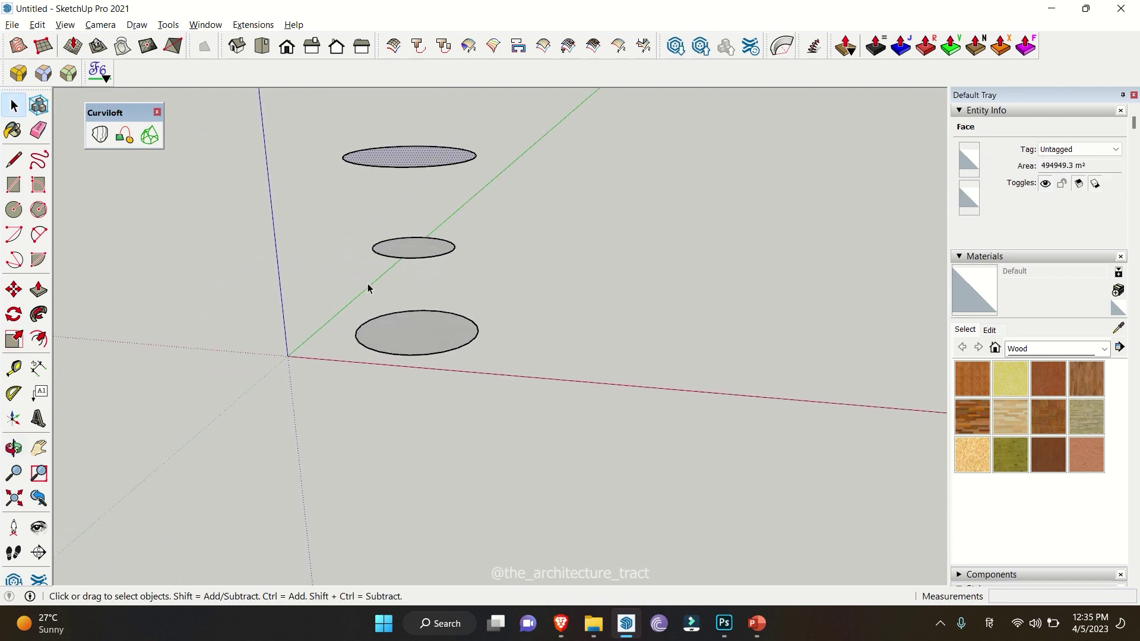
pyautogui.scroll(-2, 379, 280)
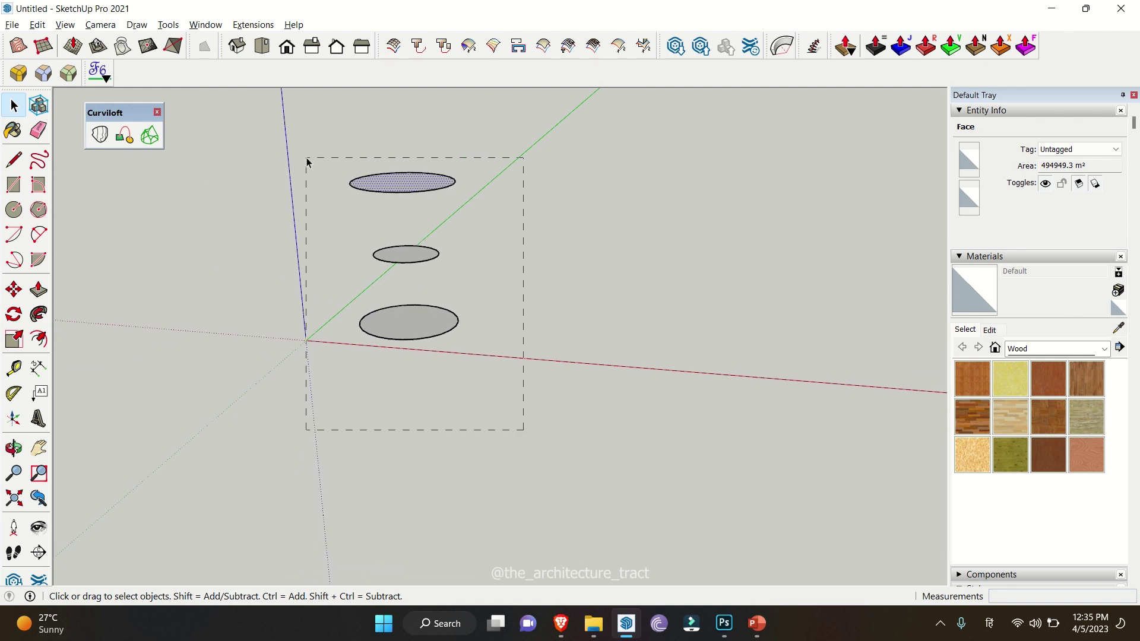
pyautogui.moveTo(307, 159); pyautogui.dragTo(307, 161)
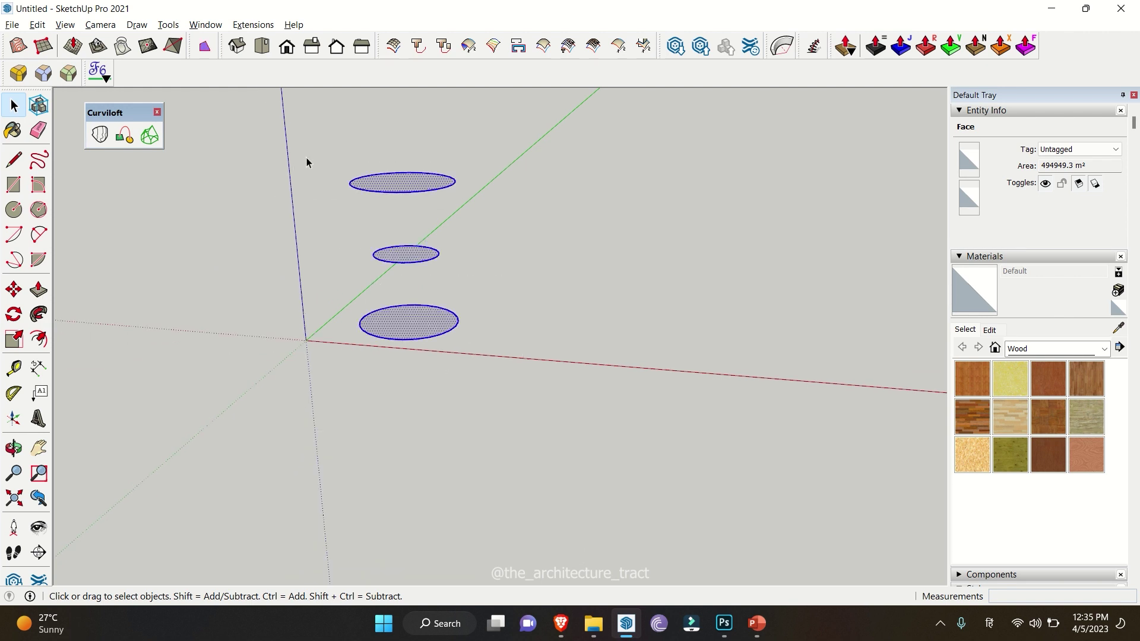
pyautogui.click(107, 139)
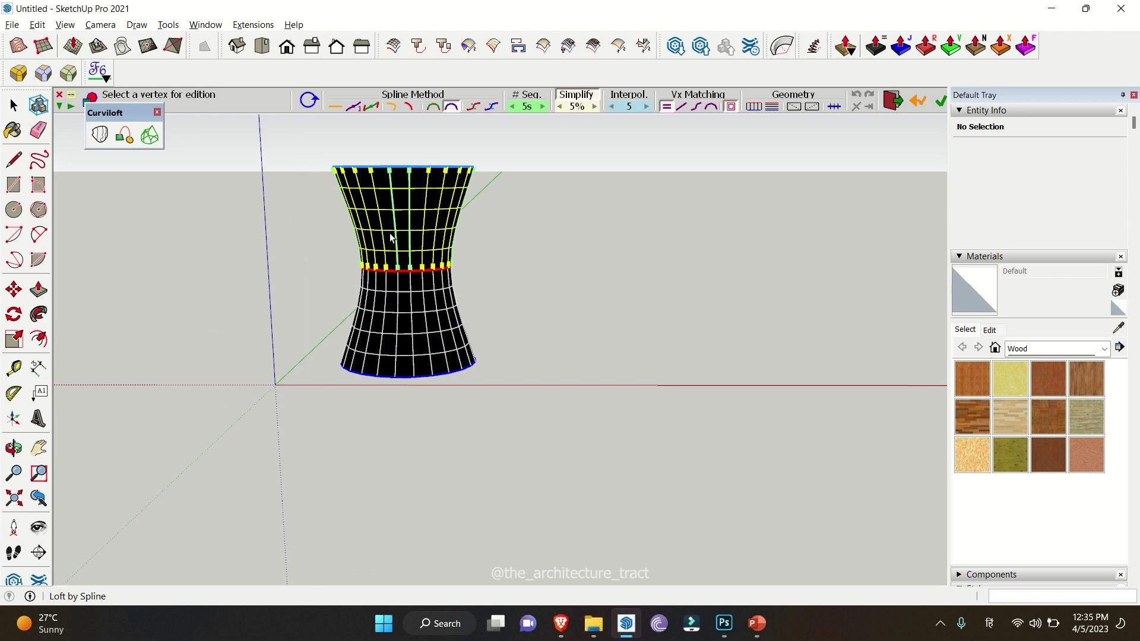
# Try several spline methods on the circle loft preview and settle on the green arch-shaped curve method.
pyautogui.scroll(3, 387, 237)
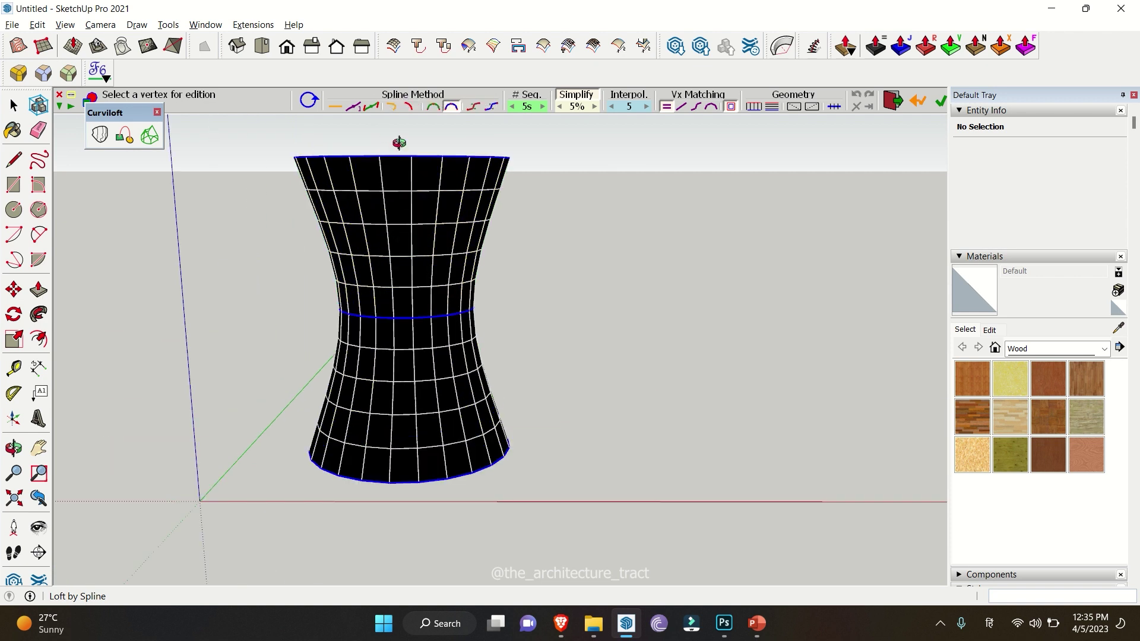
pyautogui.moveTo(398, 145); pyautogui.dragTo(422, 117, button='middle')
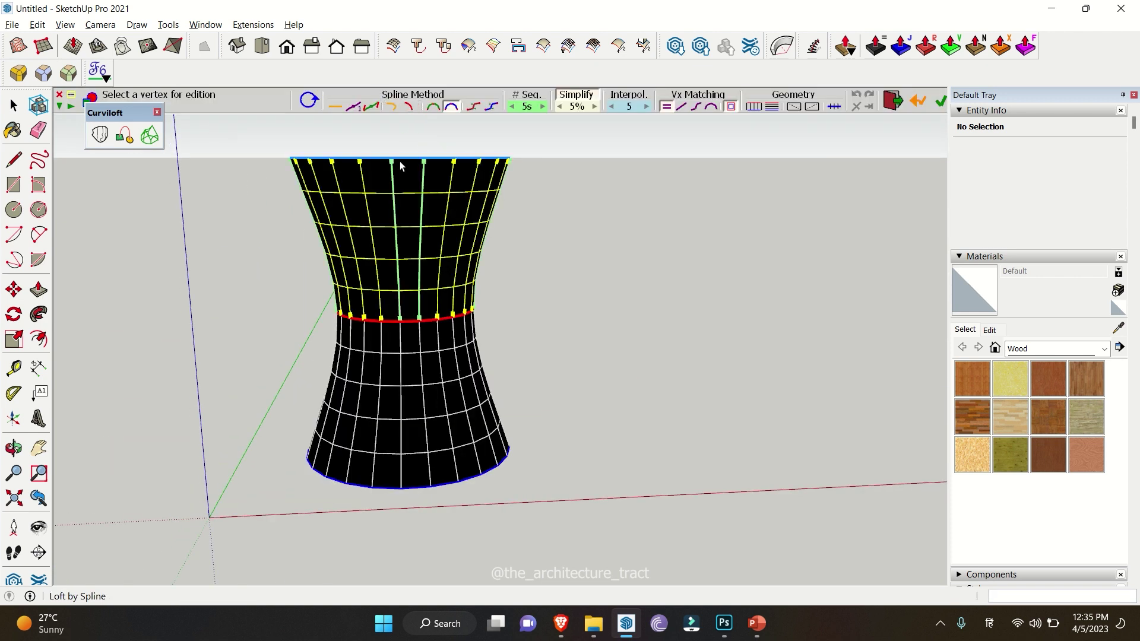
pyautogui.scroll(2, 405, 156)
pyautogui.scroll(2, 432, 234)
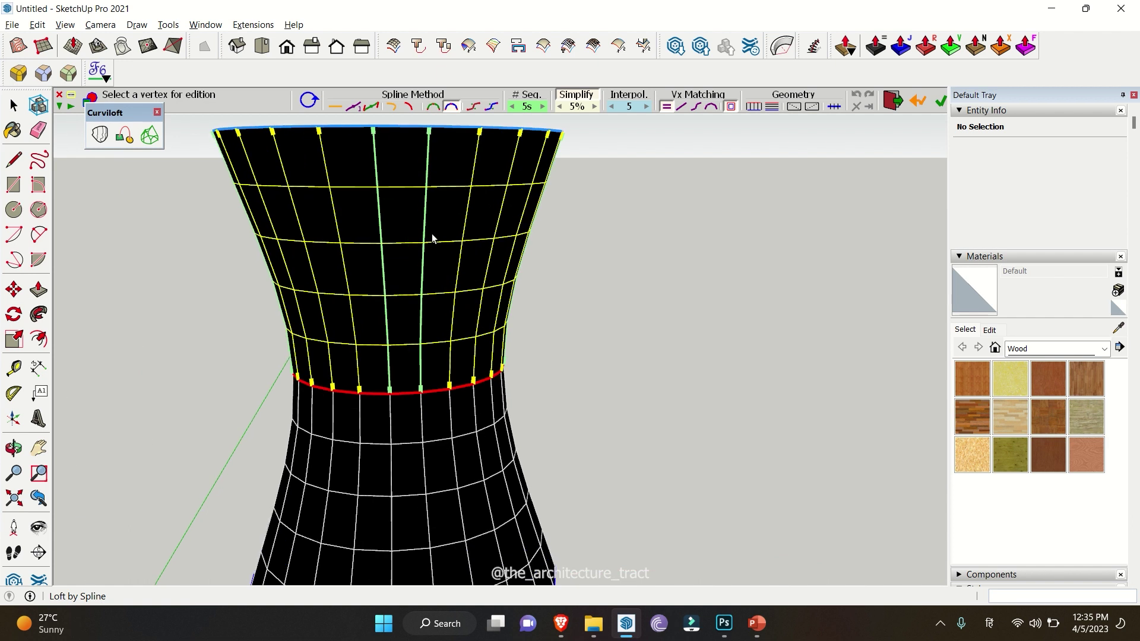
pyautogui.click(392, 108)
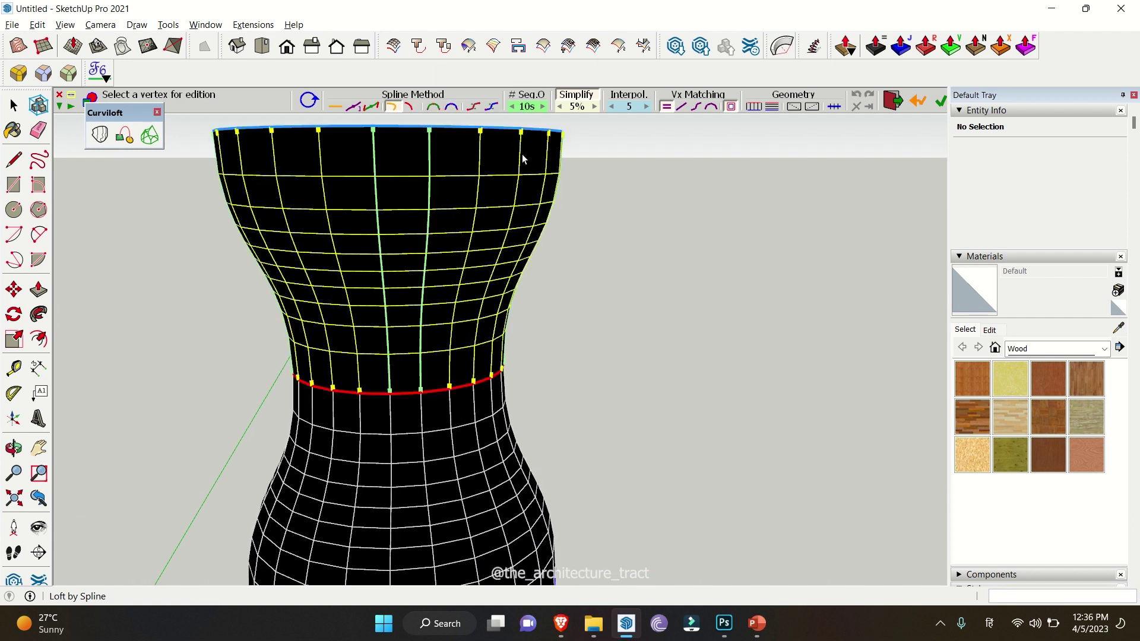
pyautogui.click(409, 108)
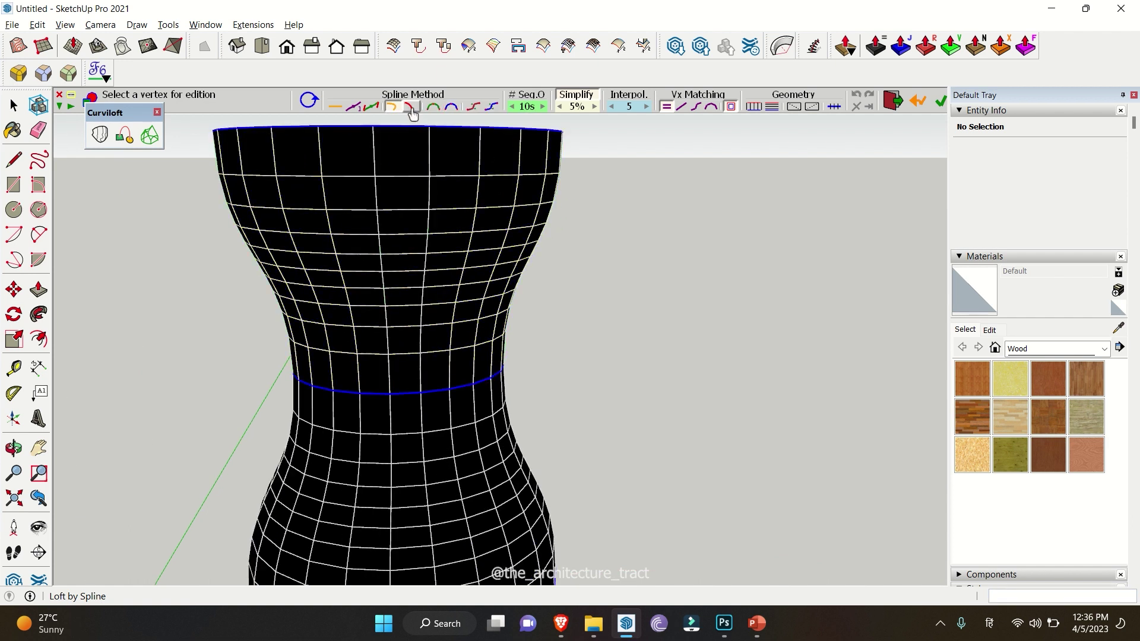
pyautogui.click(451, 107)
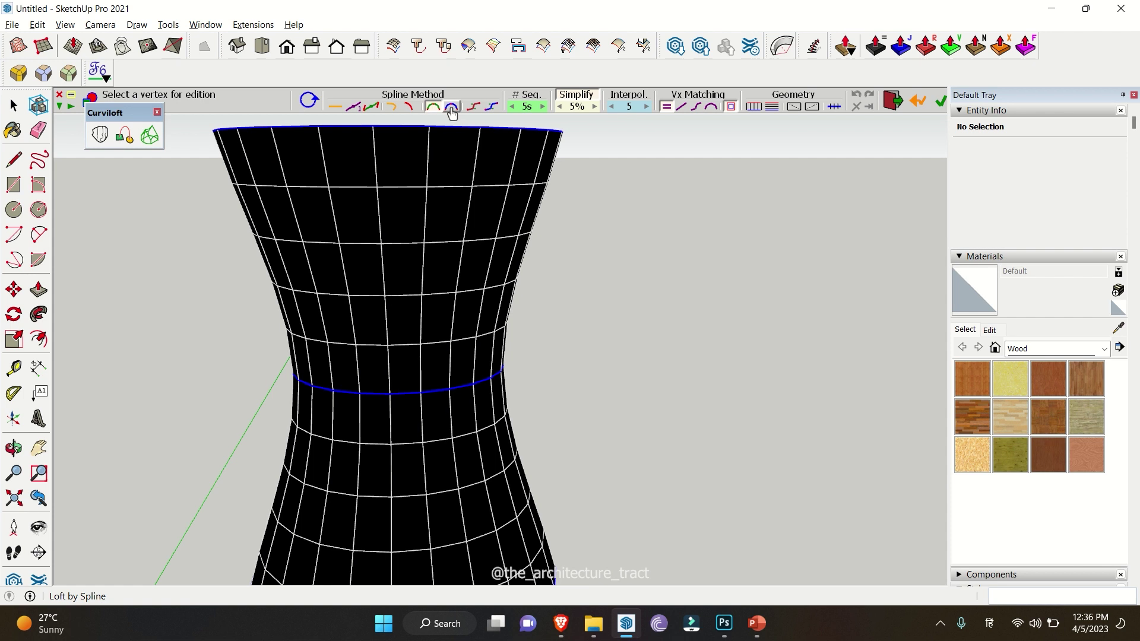
pyautogui.click(473, 107)
pyautogui.click(492, 107)
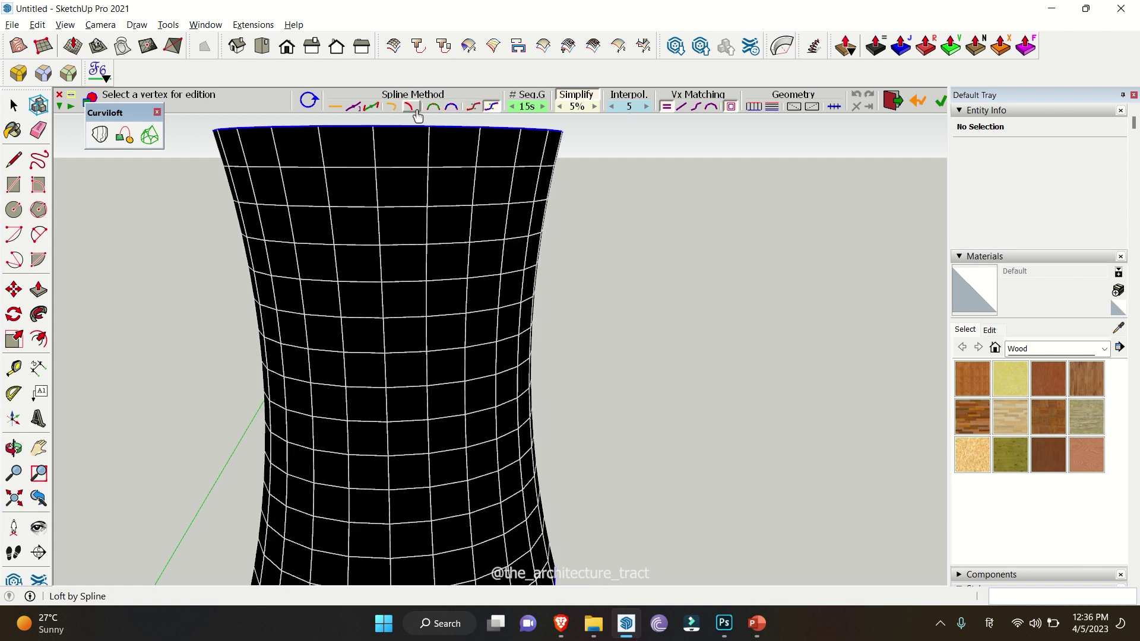
pyautogui.click(392, 108)
pyautogui.scroll(-3, 442, 140)
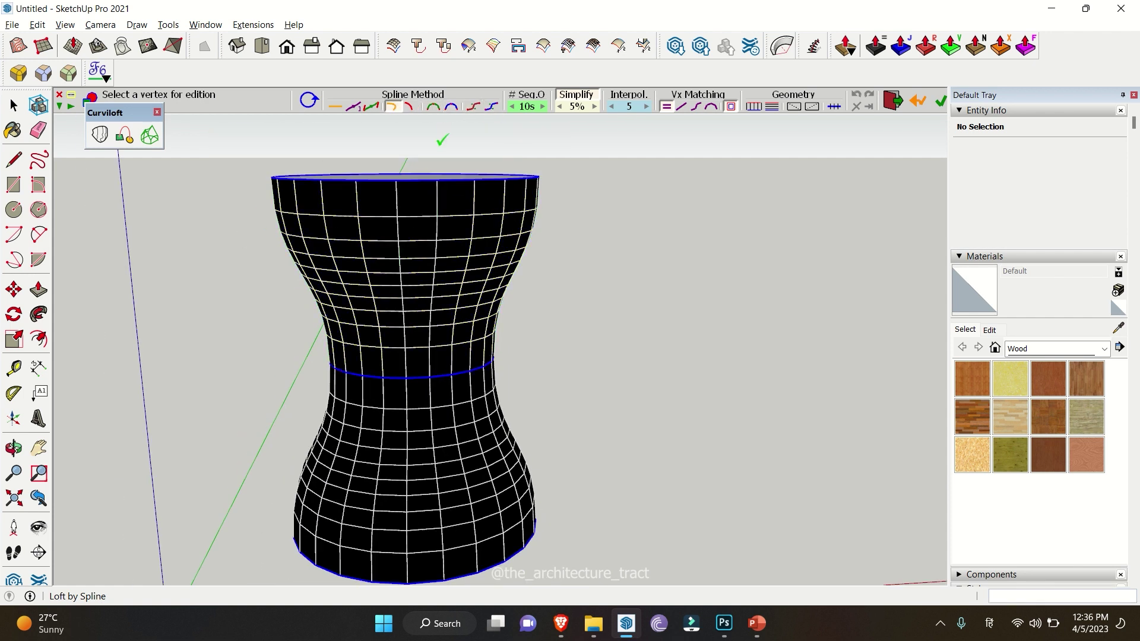
pyautogui.click(433, 108)
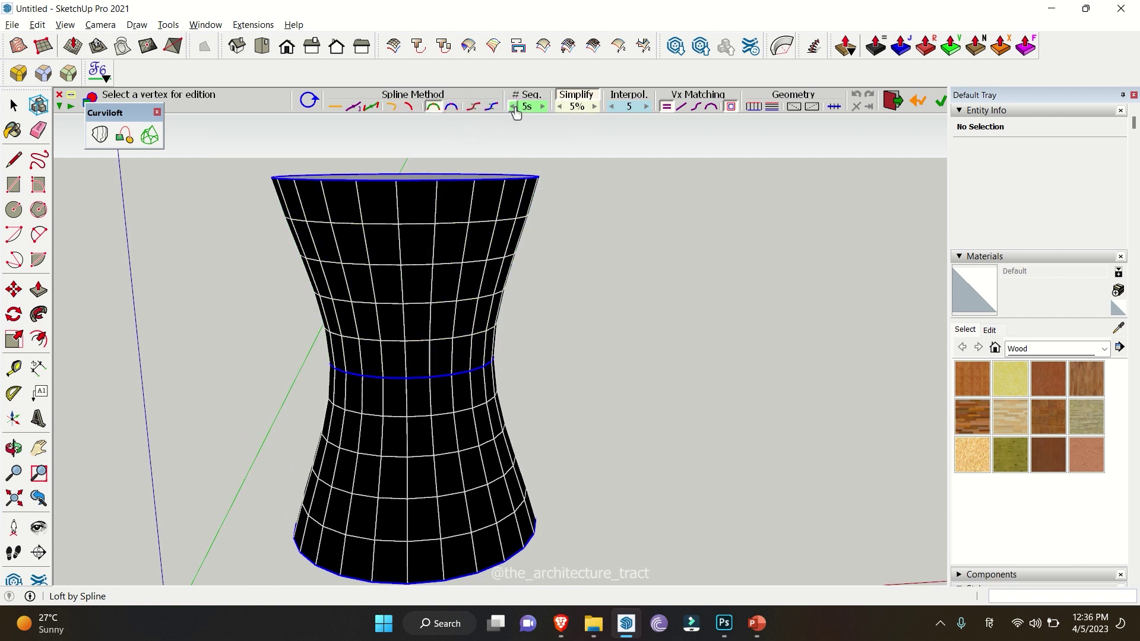
# Set the loft to 20 segments, keep simplification at 5%, and raise the interpolation to 6.
pyautogui.click(543, 107)
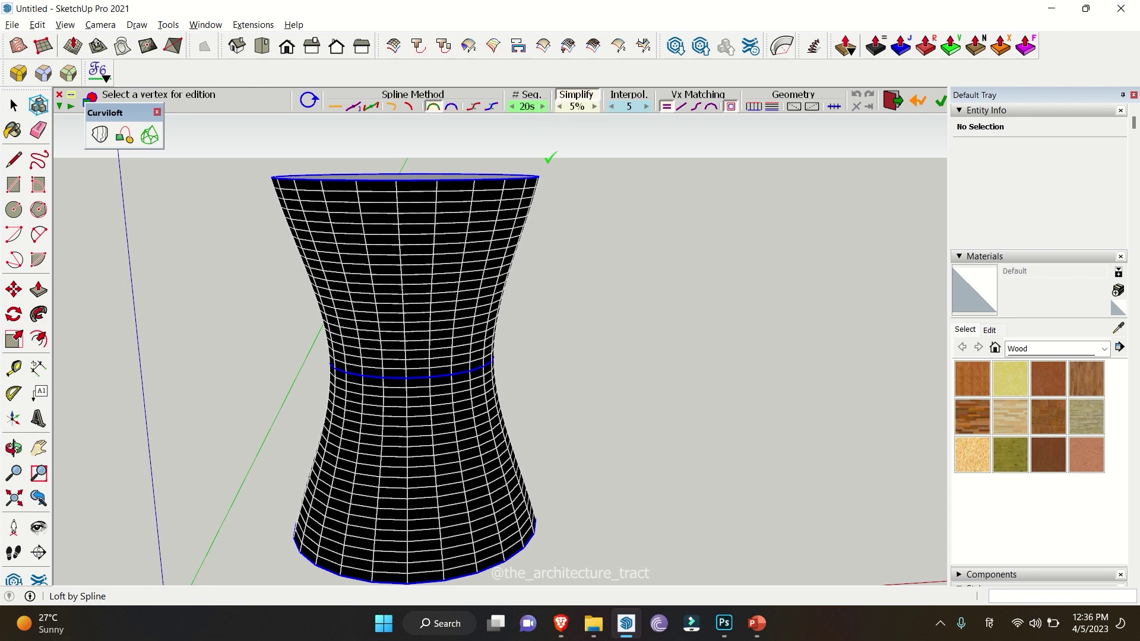
pyautogui.click(594, 107)
pyautogui.click(559, 107)
pyautogui.click(647, 107)
# Edit the junction between the top and middle circles, setting its 15° twist to 2 and its 90° twist to 1.
pyautogui.click(411, 256)
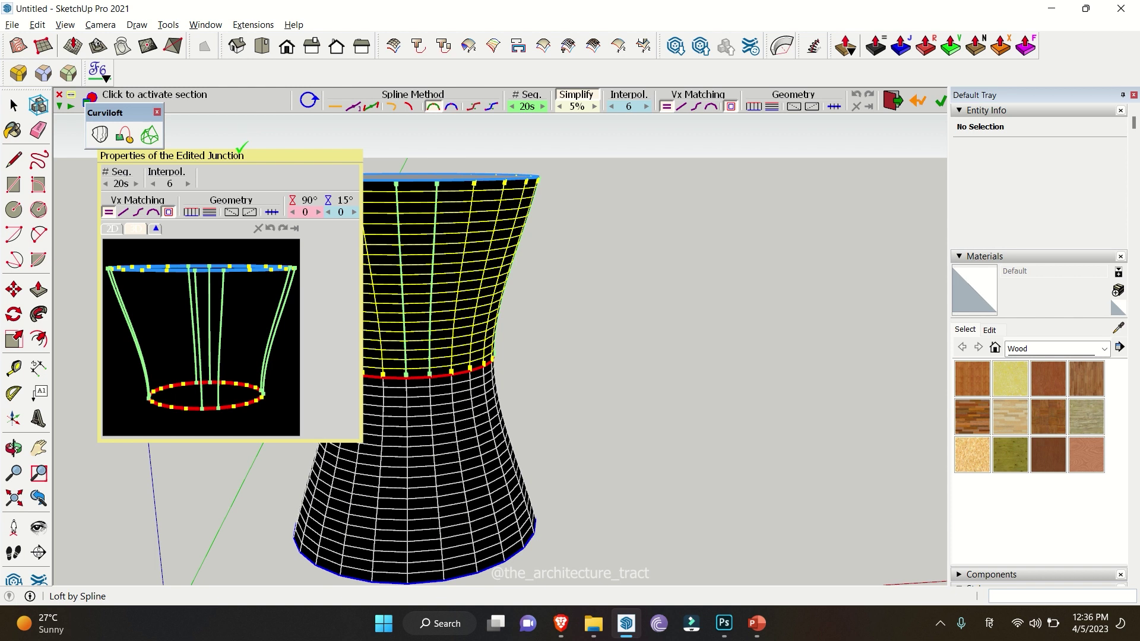
pyautogui.moveTo(219, 158); pyautogui.dragTo(749, 203)
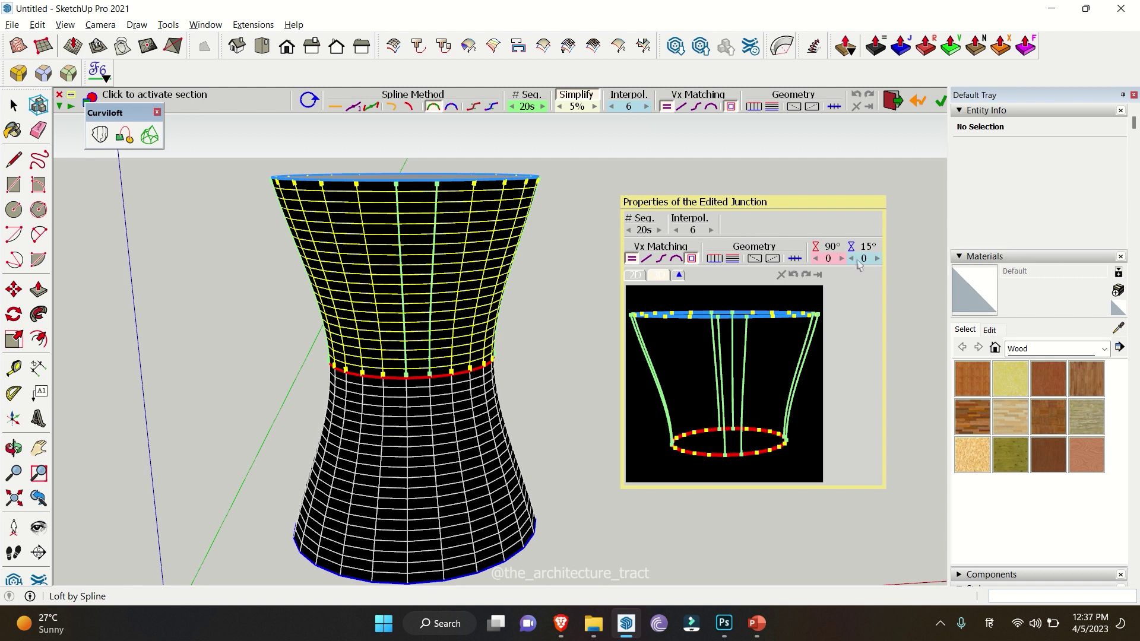
pyautogui.click(878, 259)
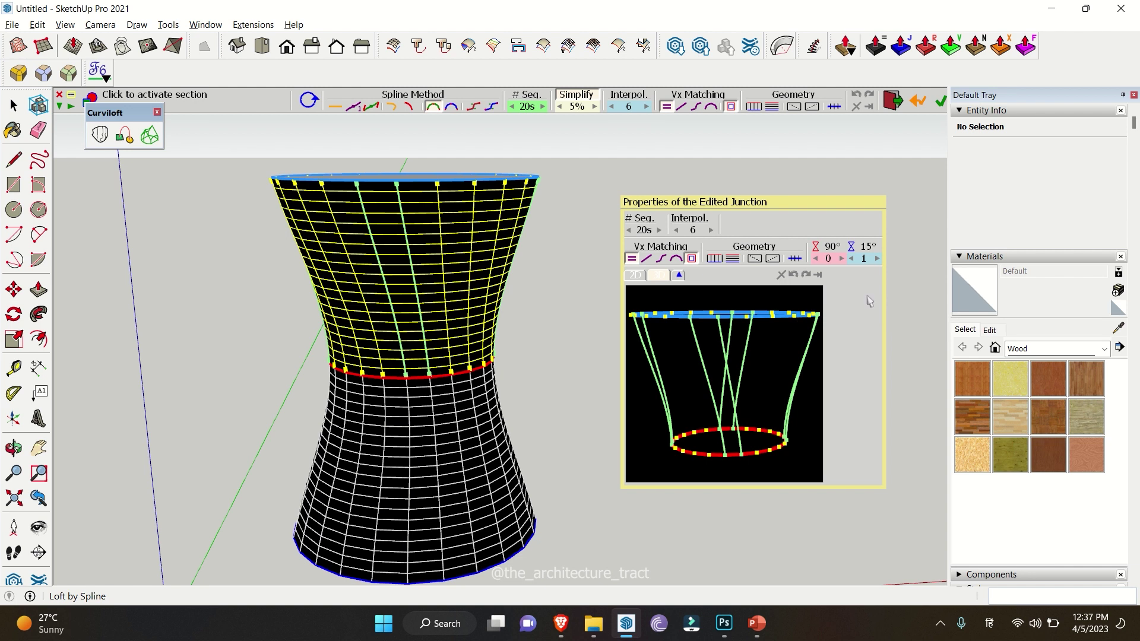
pyautogui.click(877, 259)
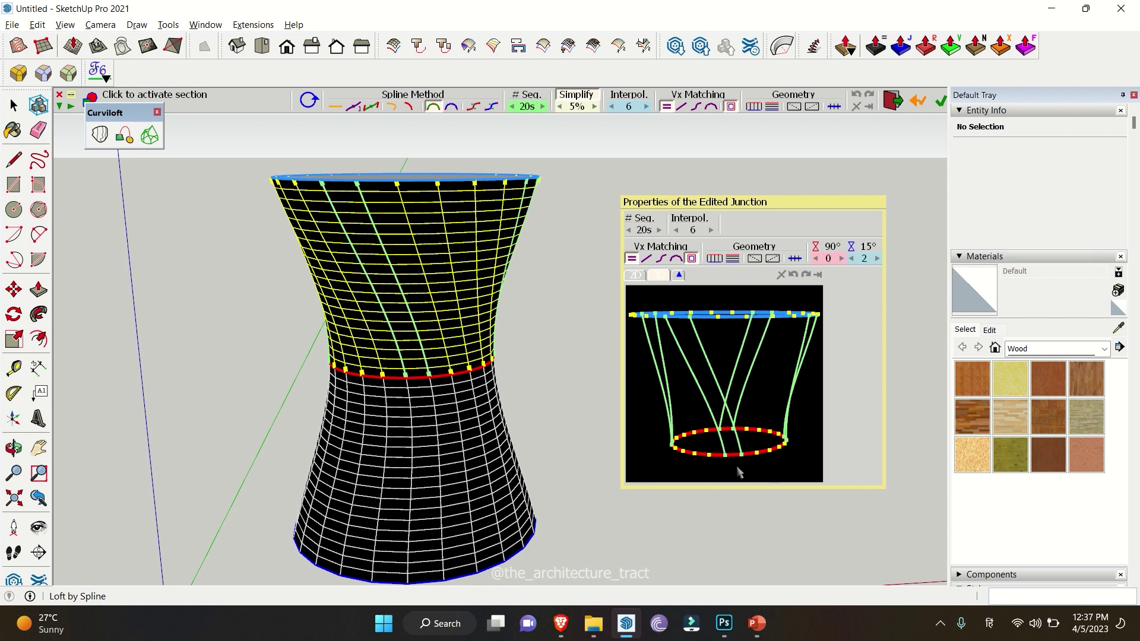
pyautogui.click(843, 260)
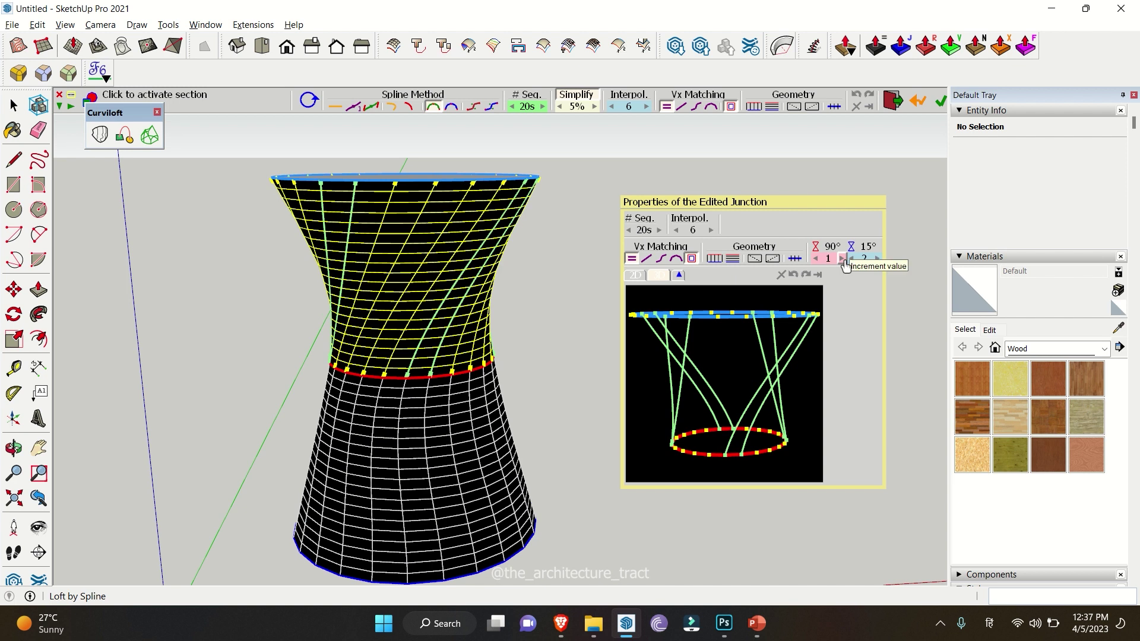
# Set the edited junction's 90° twist to 3 and generate the lofted vase shape.
pyautogui.click(842, 259)
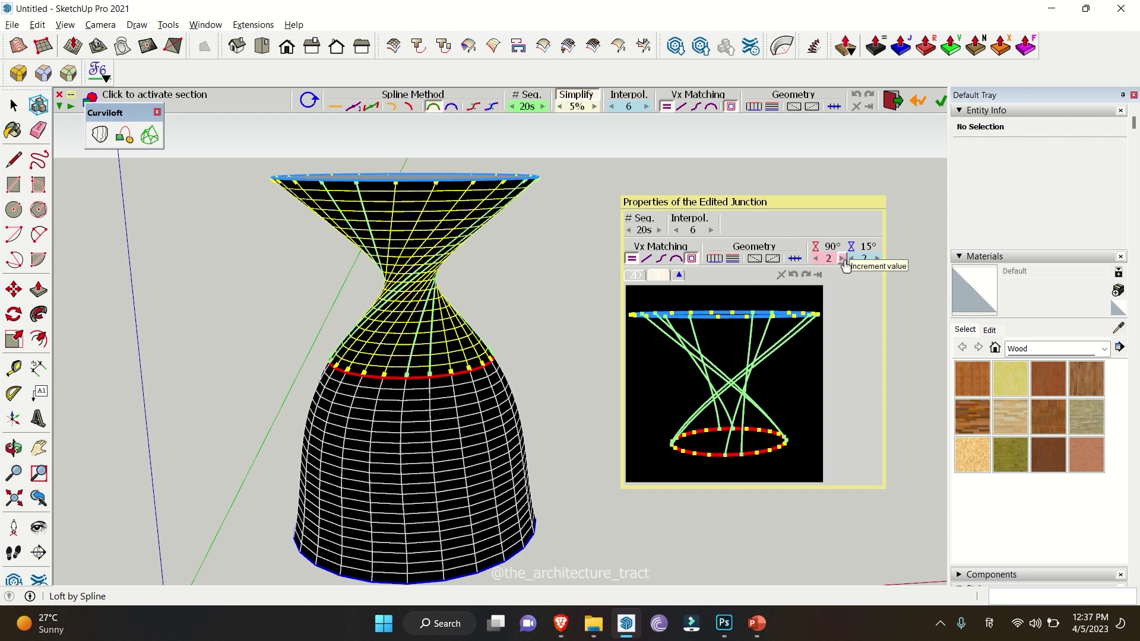
pyautogui.click(842, 260)
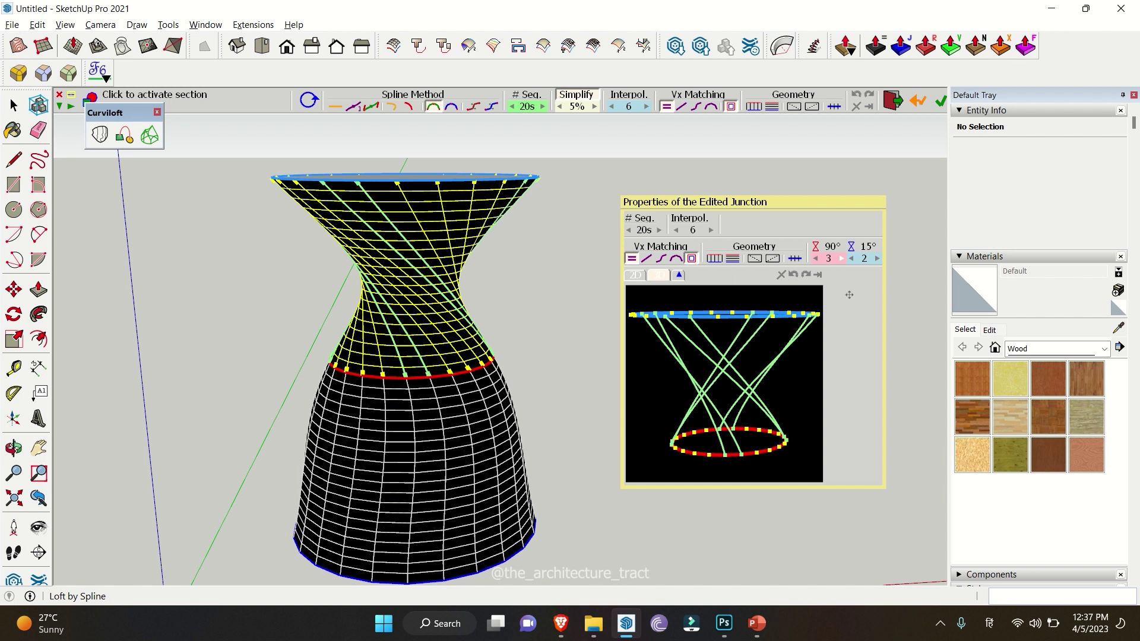
pyautogui.click(816, 260)
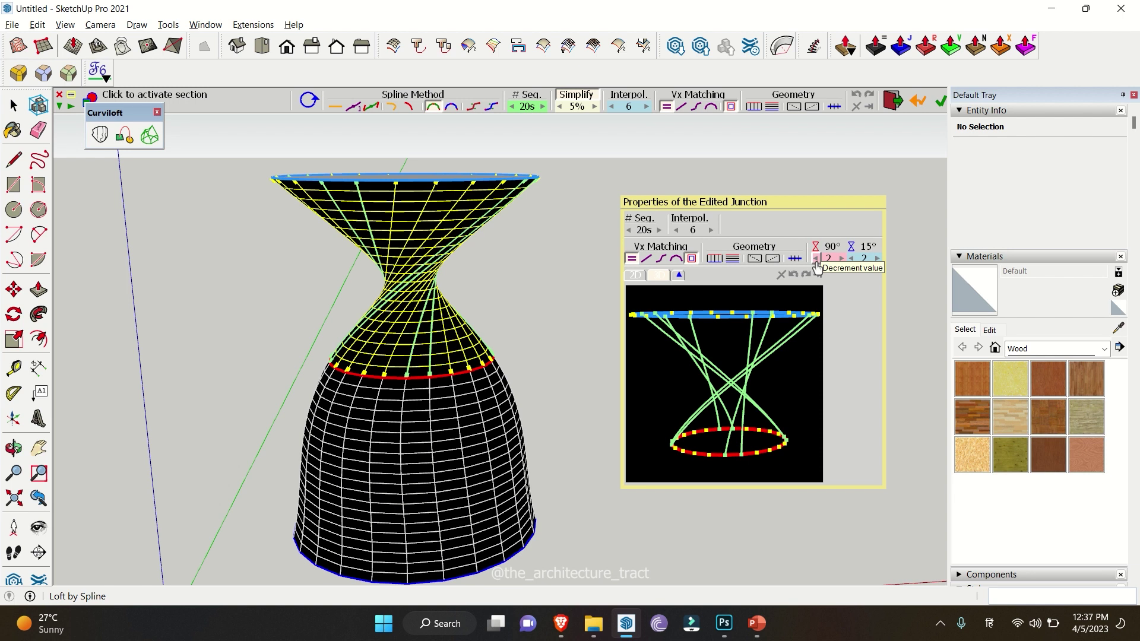
pyautogui.click(842, 260)
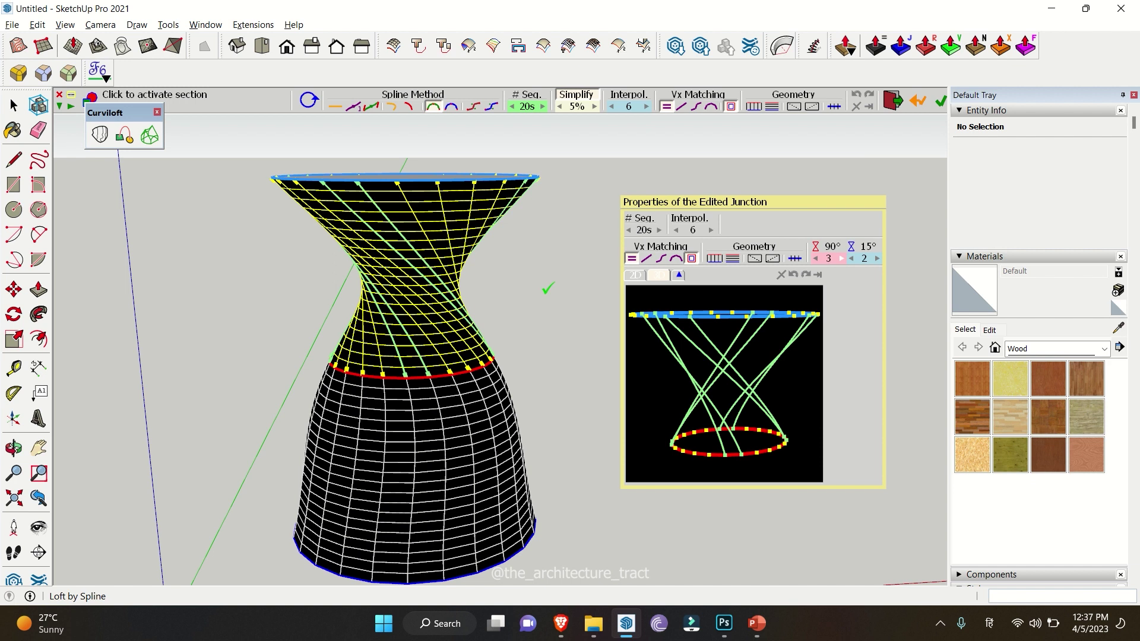
pyautogui.press('Return')
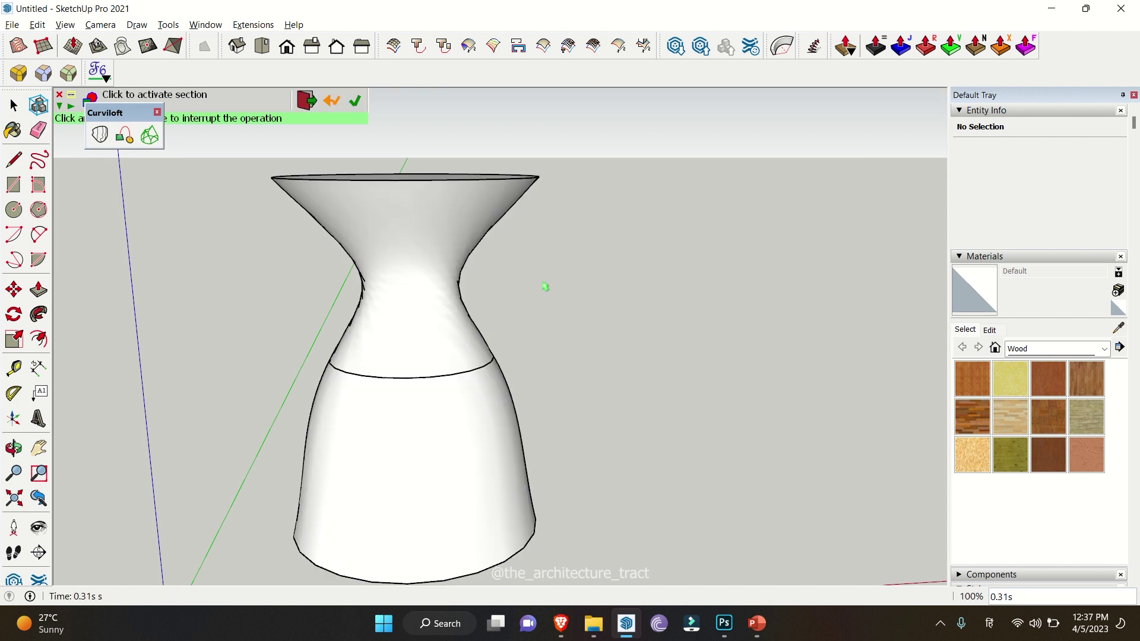
# Draw a circle with a radius of about 400000 mm on the ground beside the lofted vase shape.
pyautogui.moveTo(547, 284); pyautogui.dragTo(519, 273, button='middle')
pyautogui.scroll(-6, 490, 281)
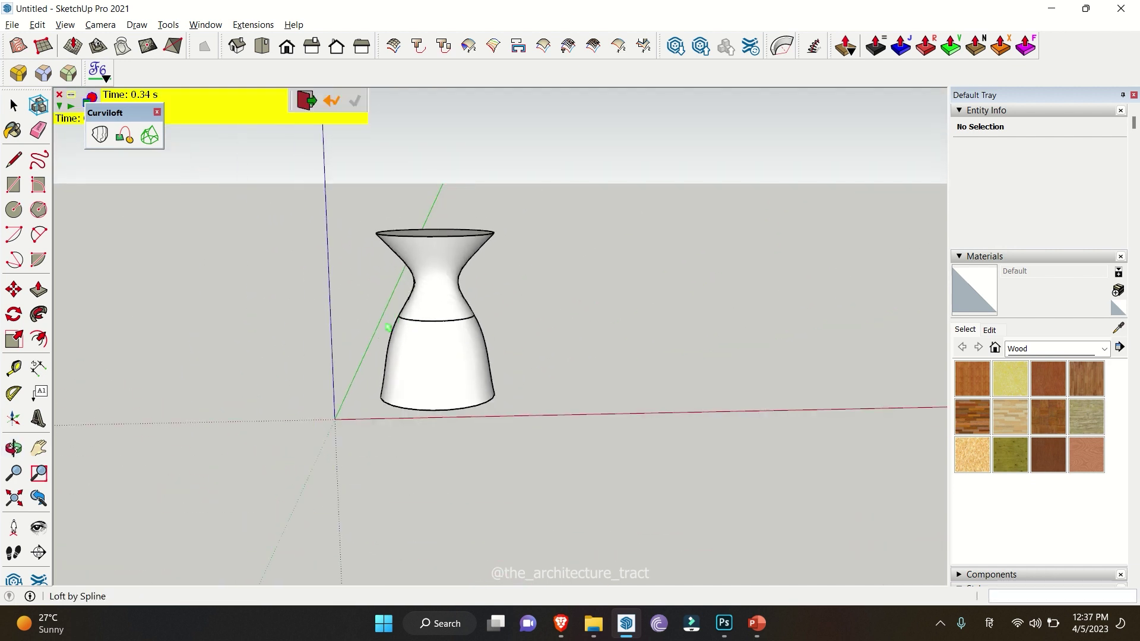
pyautogui.press('c')
pyautogui.scroll(5, 564, 372)
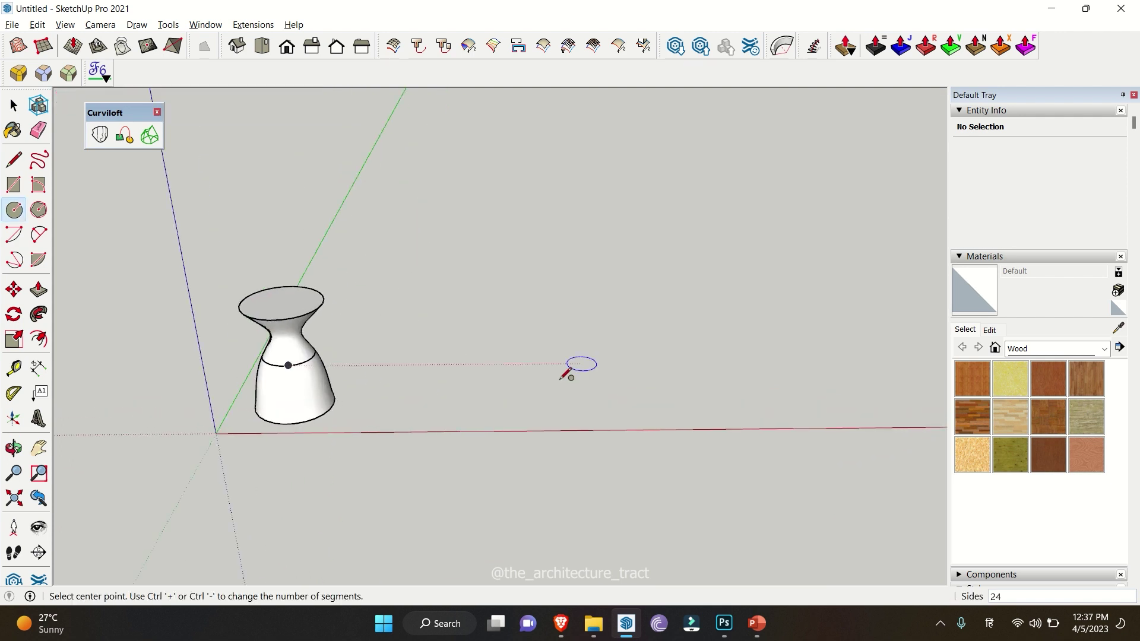
pyautogui.click(520, 397)
pyautogui.click(573, 395)
pyautogui.press('space')
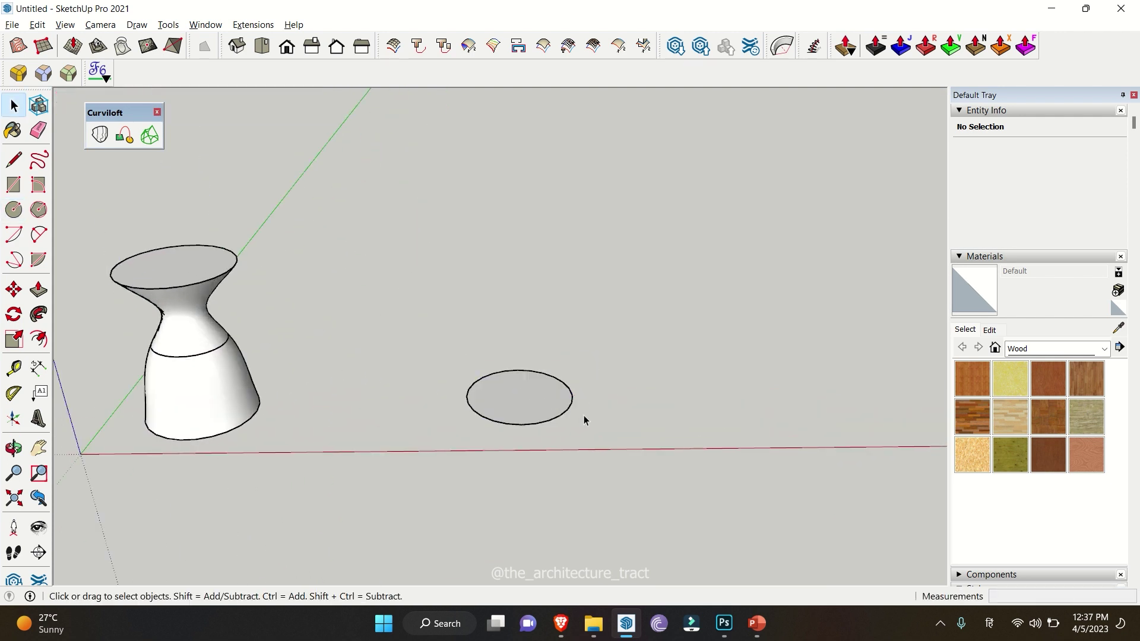
pyautogui.press('r')
pyautogui.press('space')
# Copy the new circle with its face straight up along the blue axis.
pyautogui.doubleClick(547, 402)
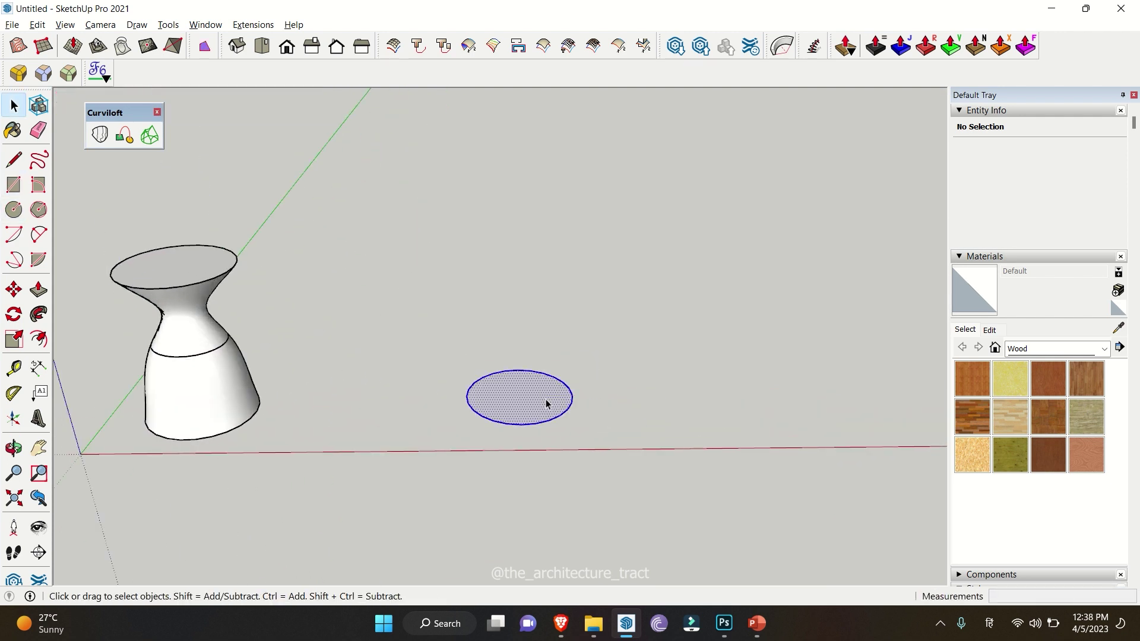
pyautogui.press('m')
pyautogui.click(542, 402)
pyautogui.press('ctrl')
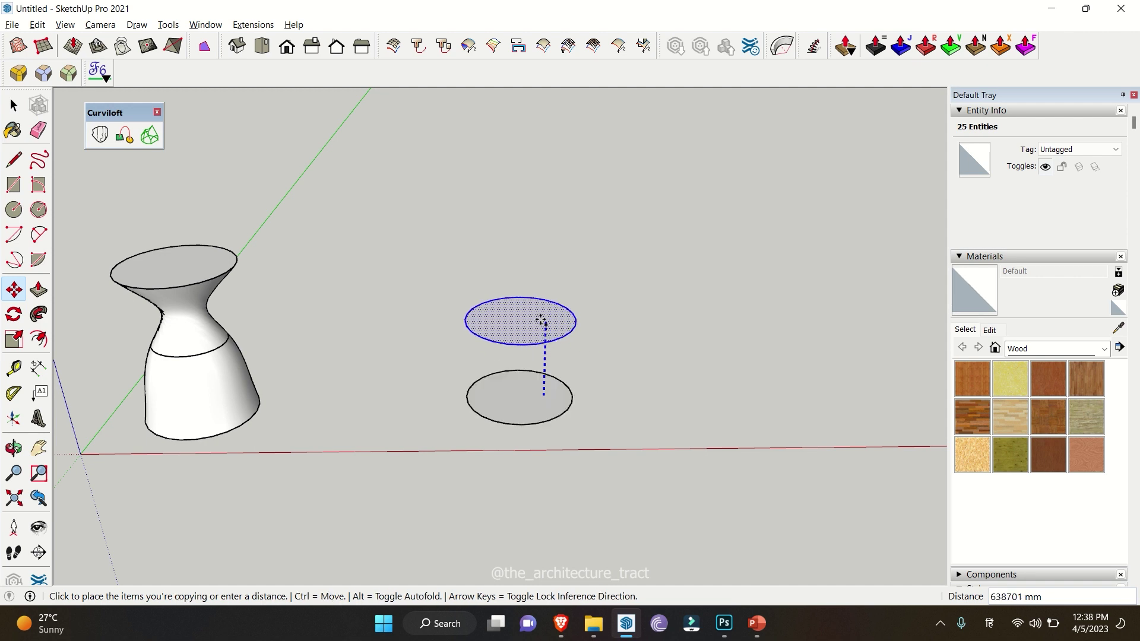
pyautogui.click(542, 276)
pyautogui.press('space')
# Turn the upper circle into a triangle by setting its segments to 3.
pyautogui.click(542, 305)
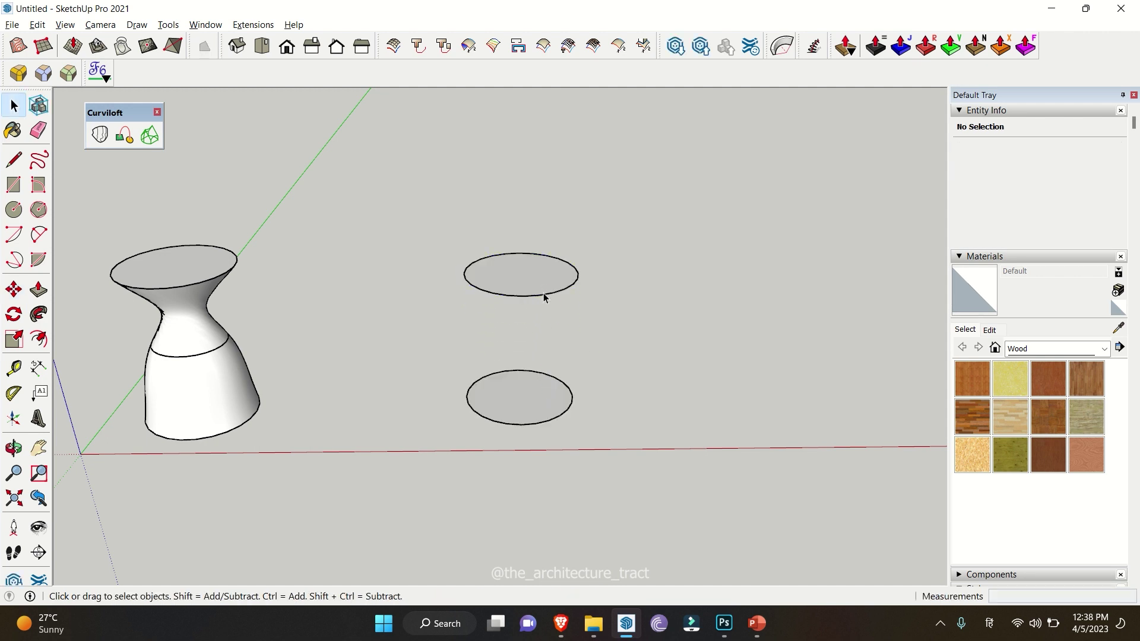
pyautogui.click(581, 284)
pyautogui.doubleClick(1061, 182)
pyautogui.write('3')
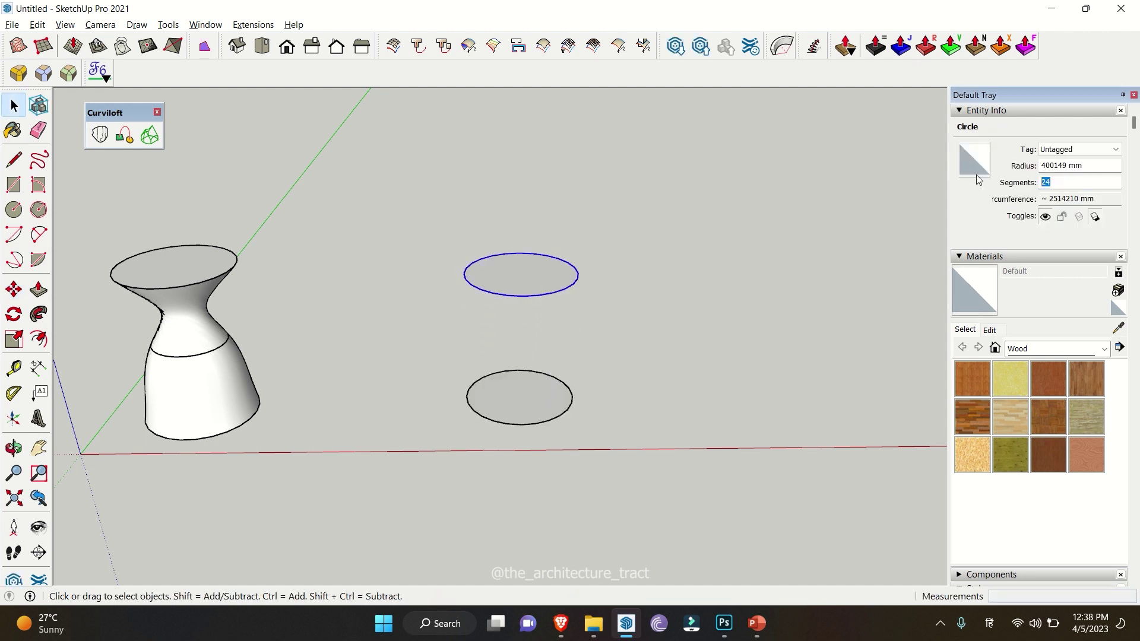
pyautogui.click(593, 353)
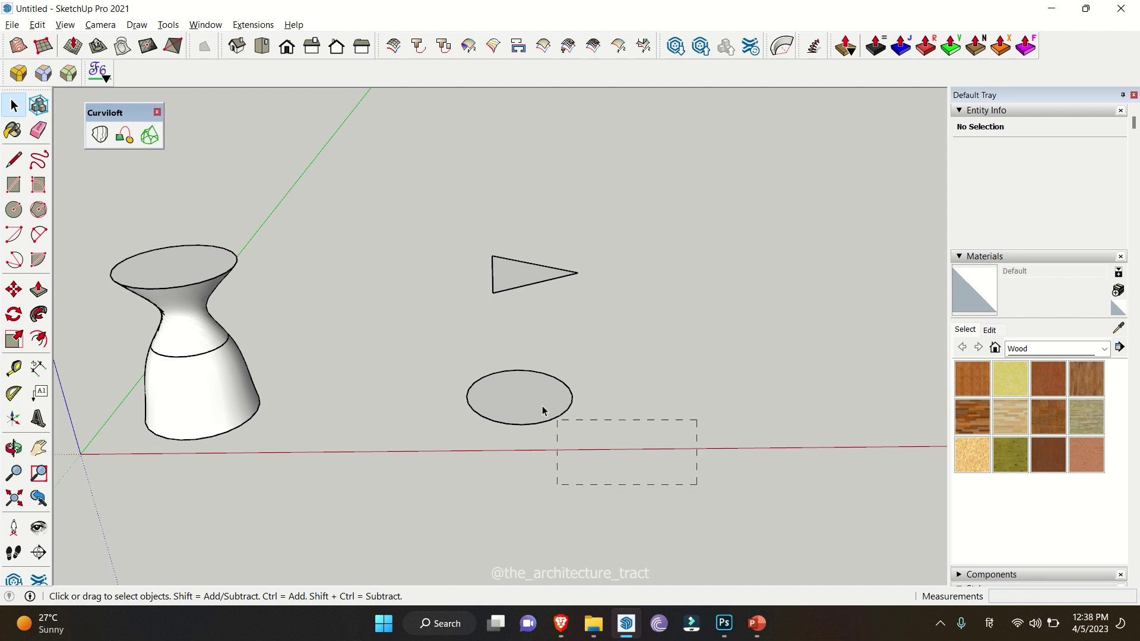
# Select the triangle and the circle below it and loft them with Curviloft's Loft by Spline.
pyautogui.moveTo(402, 223); pyautogui.dragTo(397, 212)
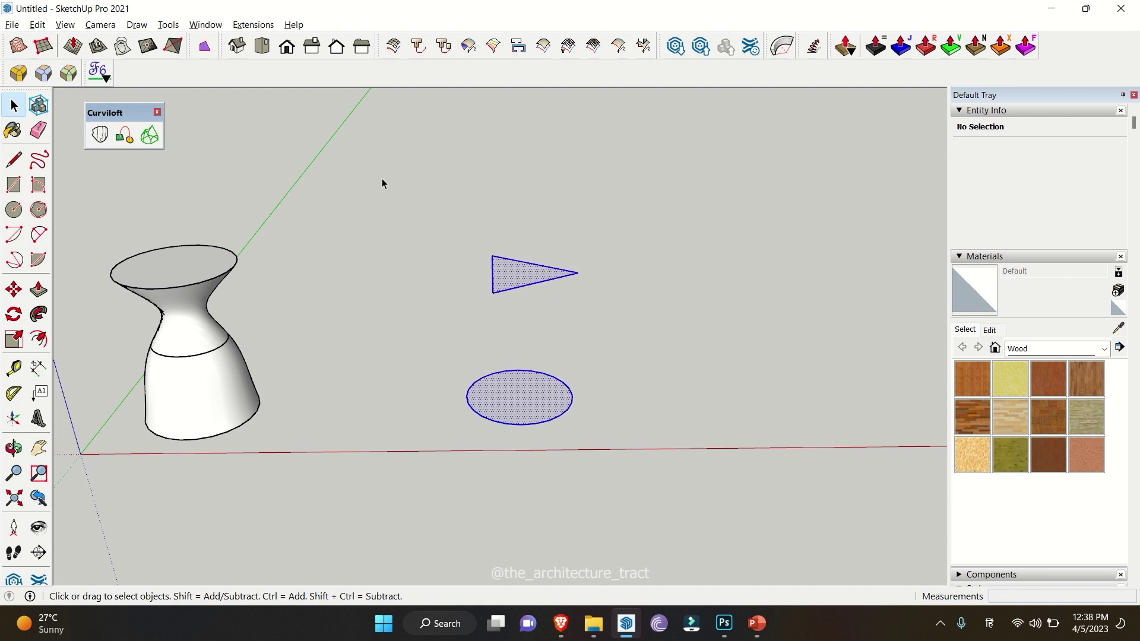
pyautogui.click(101, 136)
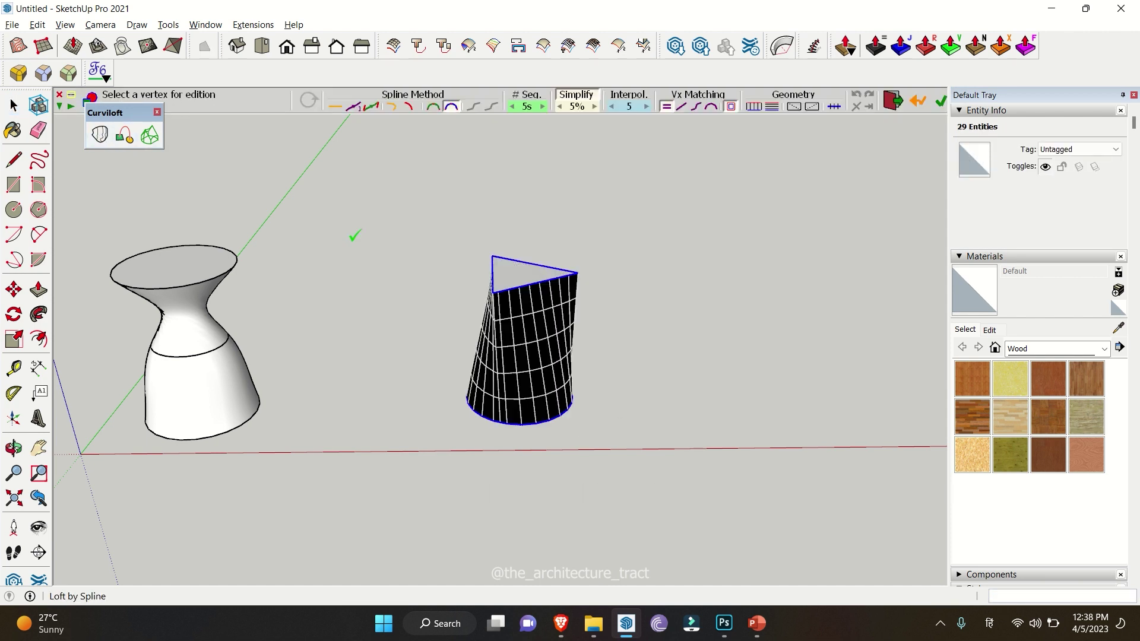
pyautogui.moveTo(512, 379); pyautogui.dragTo(618, 341, button='middle')
pyautogui.scroll(8, 506, 345)
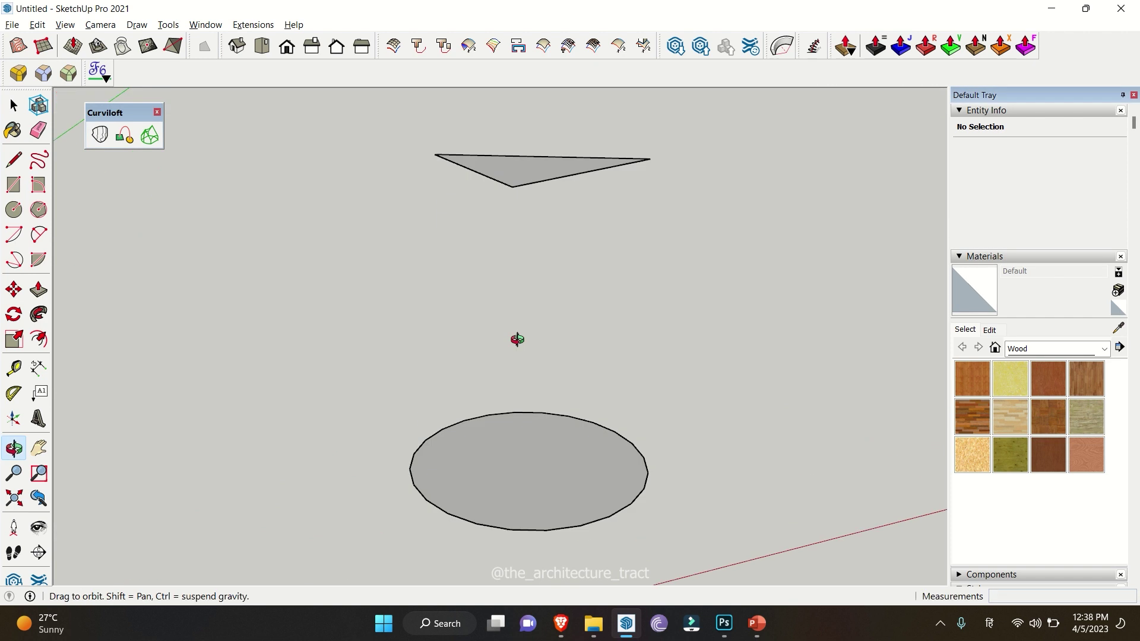
pyautogui.moveTo(526, 312); pyautogui.dragTo(581, 436, button='middle')
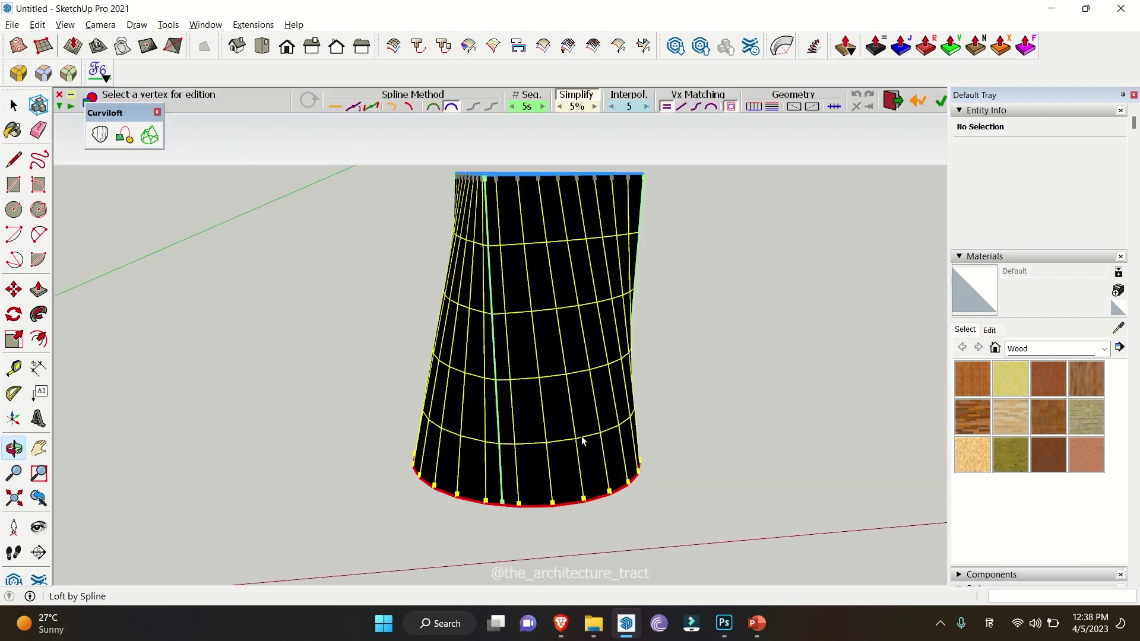
pyautogui.click(548, 125)
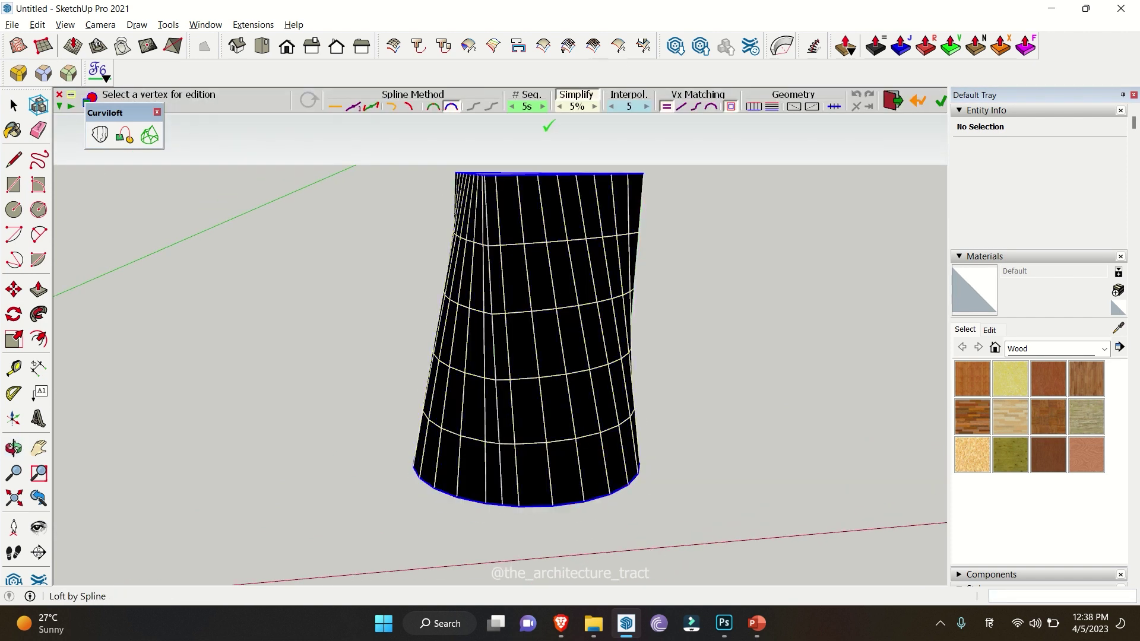
# Set the number of segments of the triangle-to-circle loft to 20.
pyautogui.click(542, 107)
pyautogui.click(541, 107)
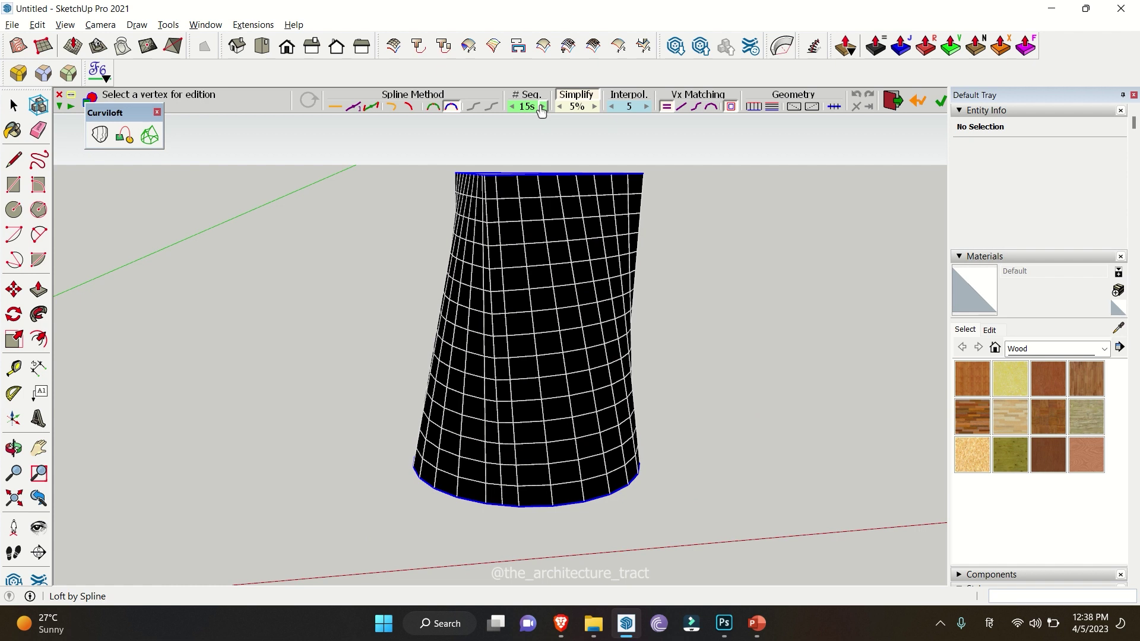
pyautogui.click(542, 107)
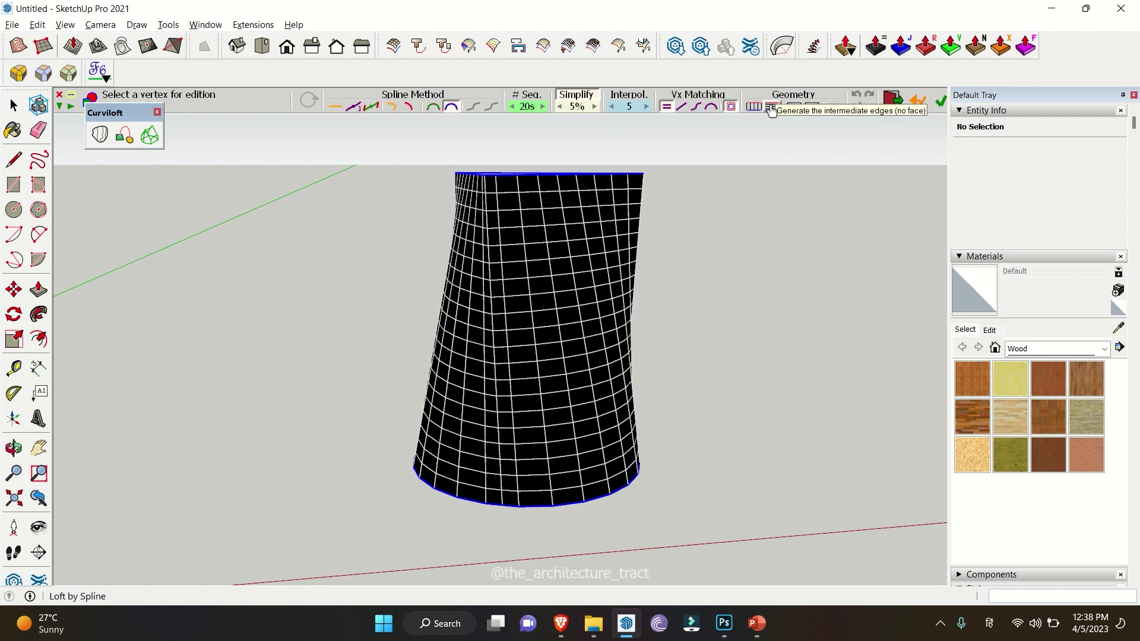
# Try the junction-edge, intermediate-edge and diagonal geometry options, settling on junction and intermediate edges without faces.
pyautogui.click(754, 107)
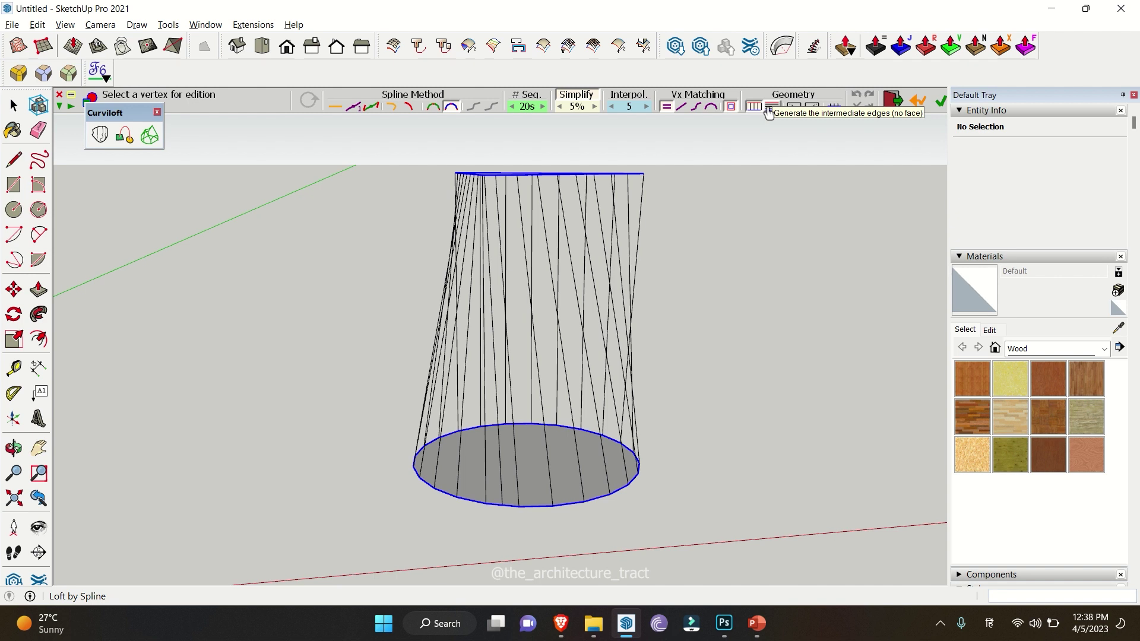
pyautogui.click(770, 110)
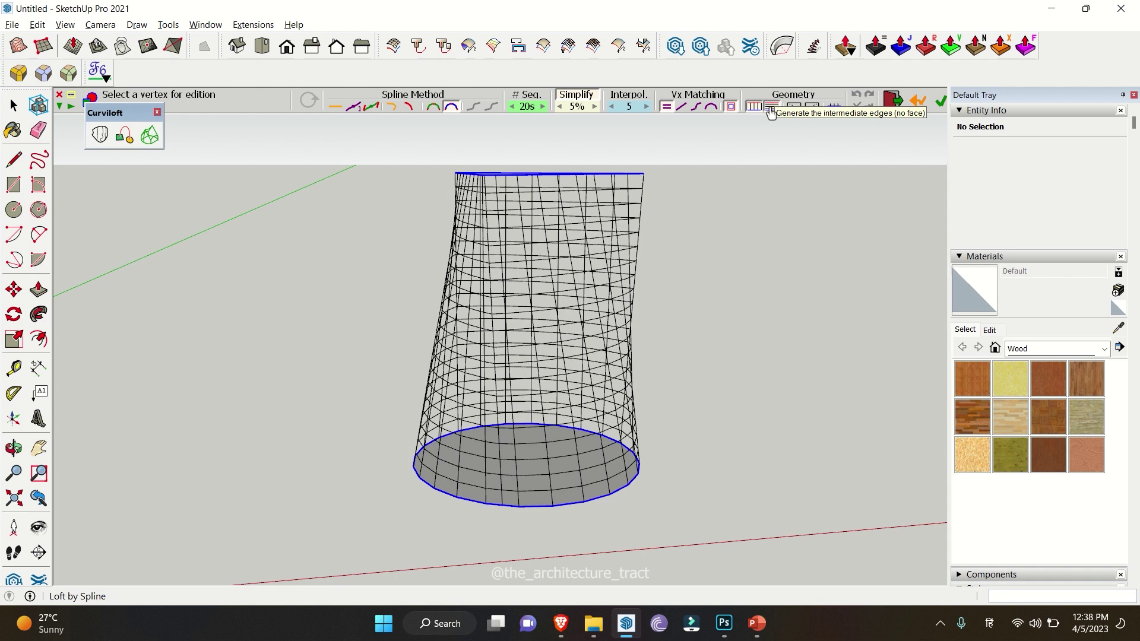
pyautogui.click(755, 108)
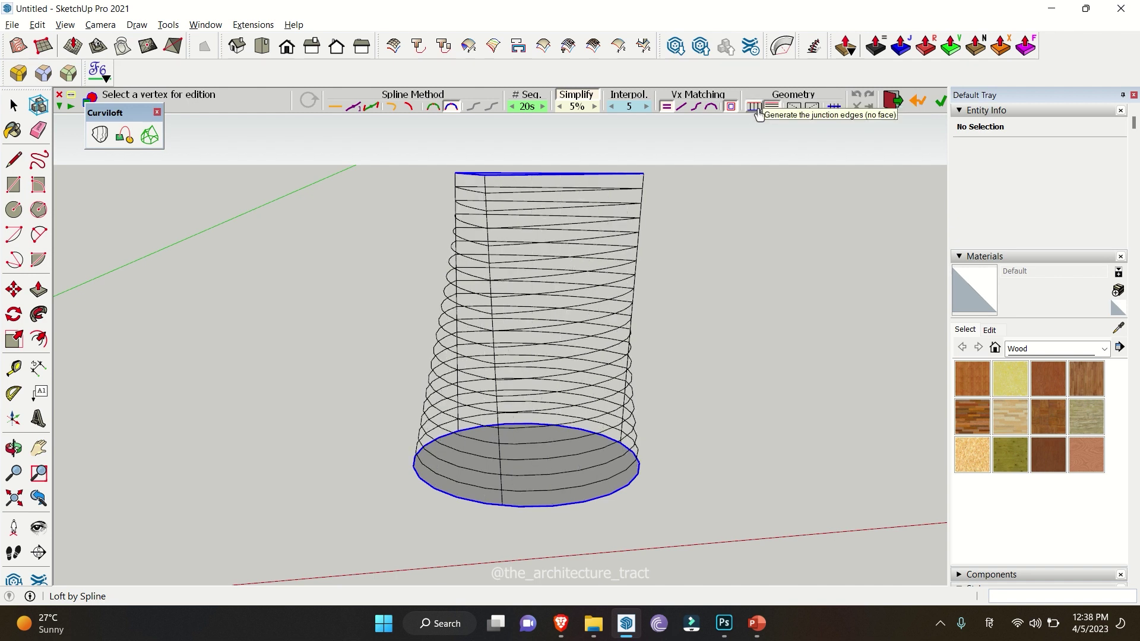
pyautogui.click(794, 108)
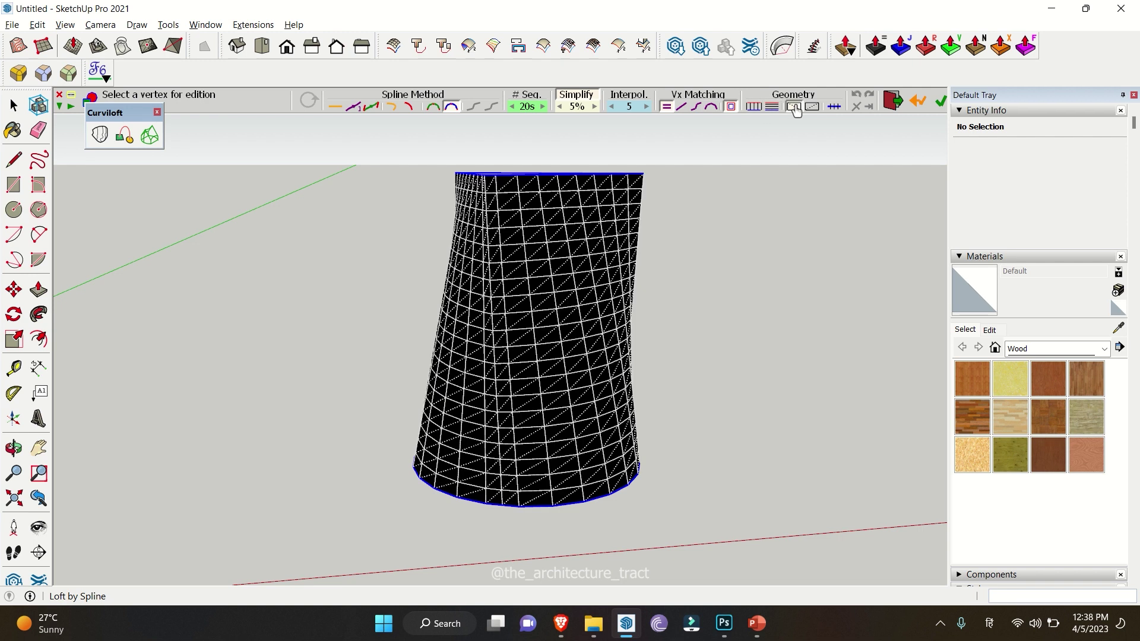
pyautogui.click(792, 111)
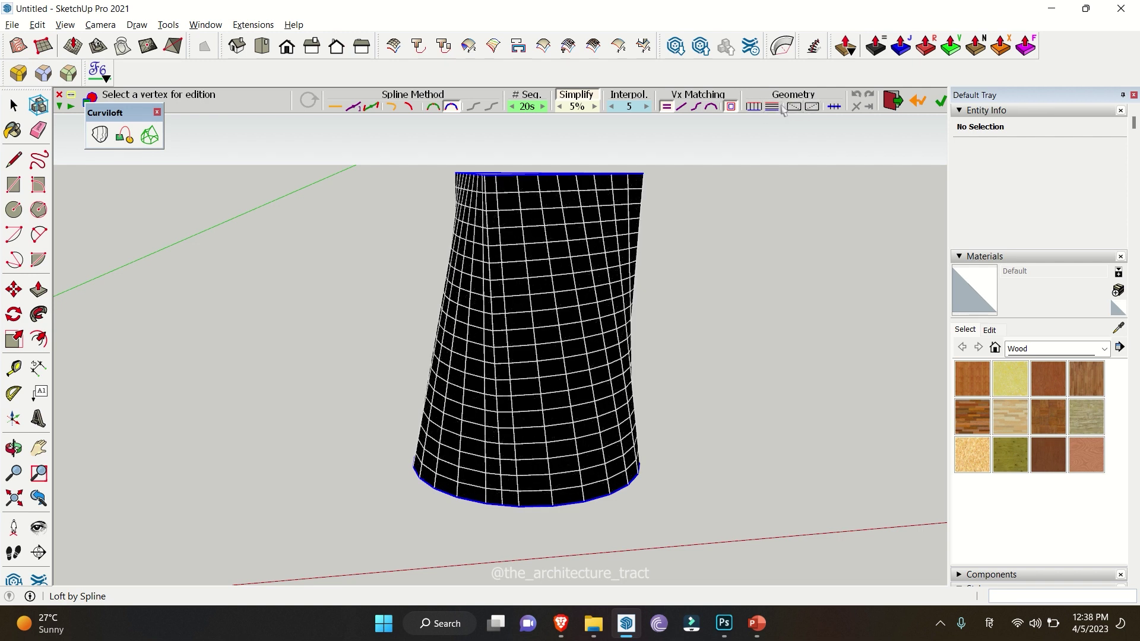
pyautogui.click(772, 108)
pyautogui.click(789, 111)
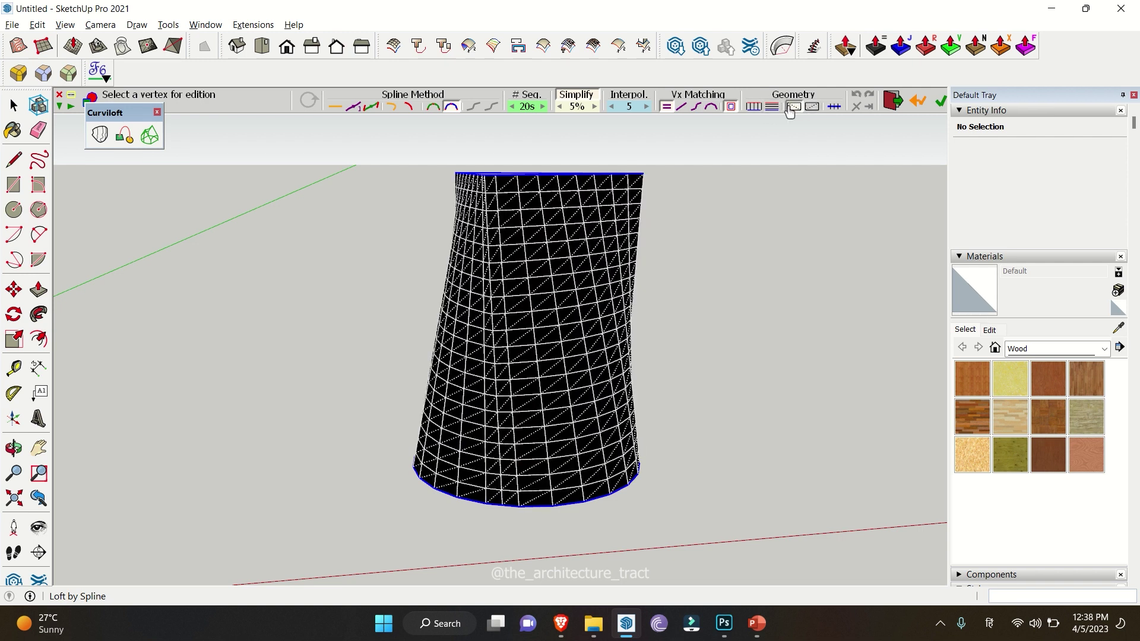
pyautogui.click(771, 110)
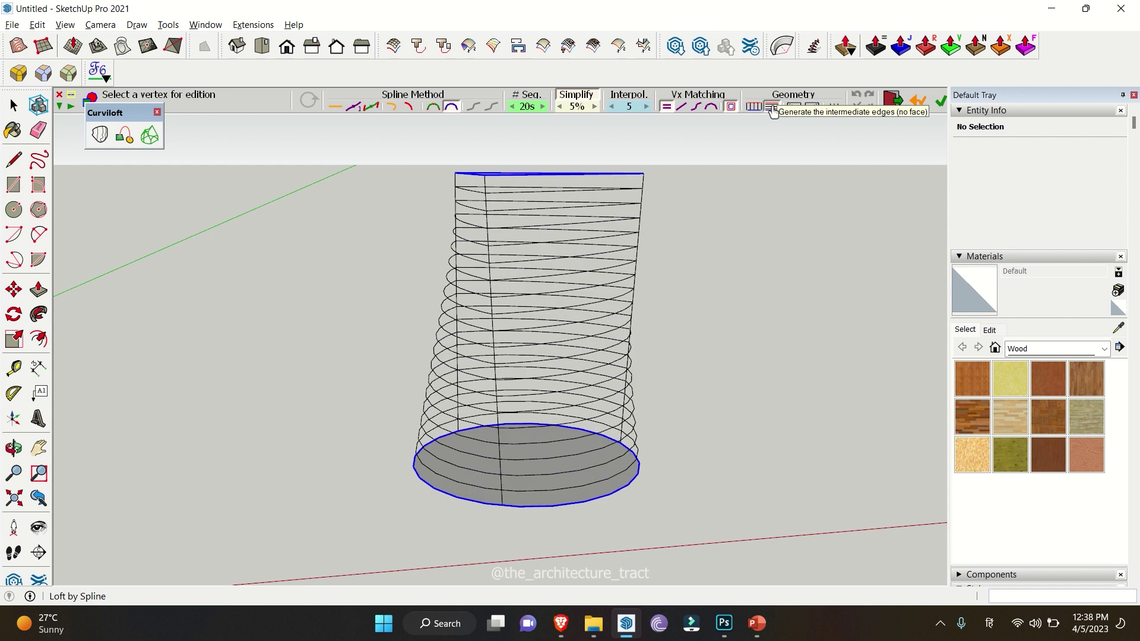
pyautogui.click(754, 108)
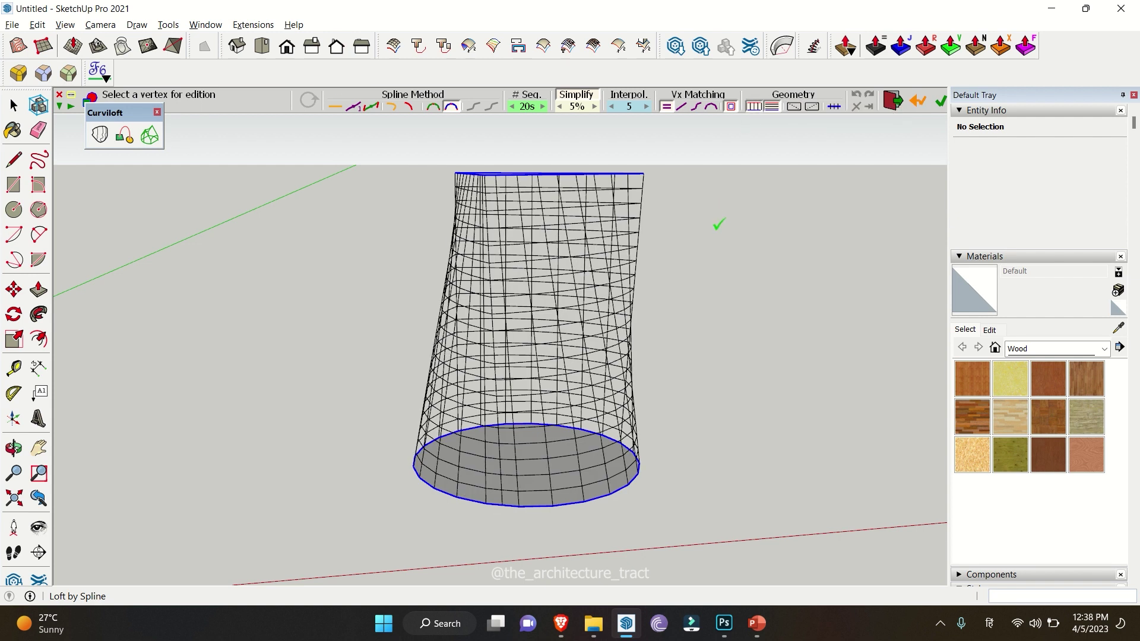
# Generate the wireframe loft between the triangle and the circle.
pyautogui.click(718, 223)
pyautogui.moveTo(706, 190); pyautogui.dragTo(631, 300, button='middle')
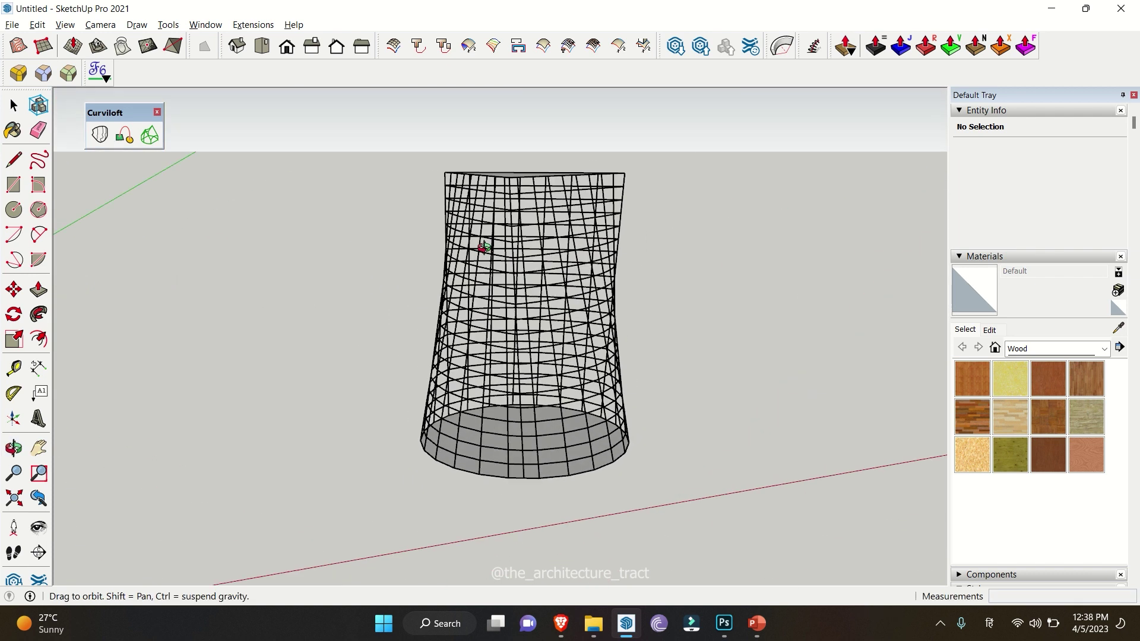
pyautogui.moveTo(415, 225); pyautogui.dragTo(416, 279, button='middle')
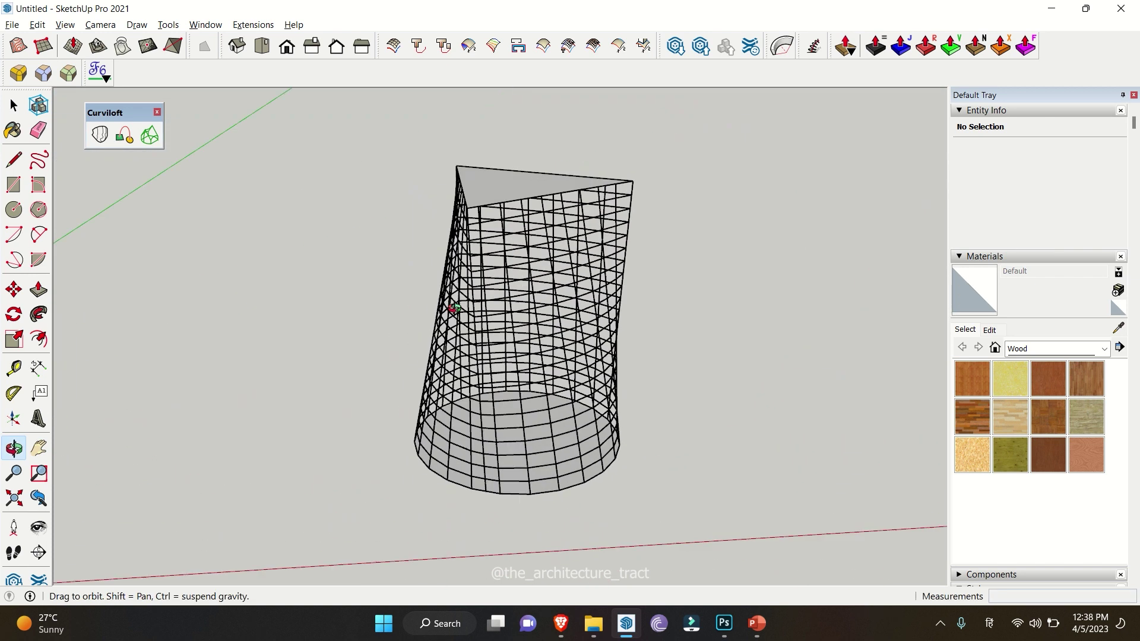
# Delete the wireframe loft with its profiles and draw a ground rectangle of about 1271000 by 1997000 mm beside the vase shape.
pyautogui.moveTo(443, 201); pyautogui.dragTo(694, 459)
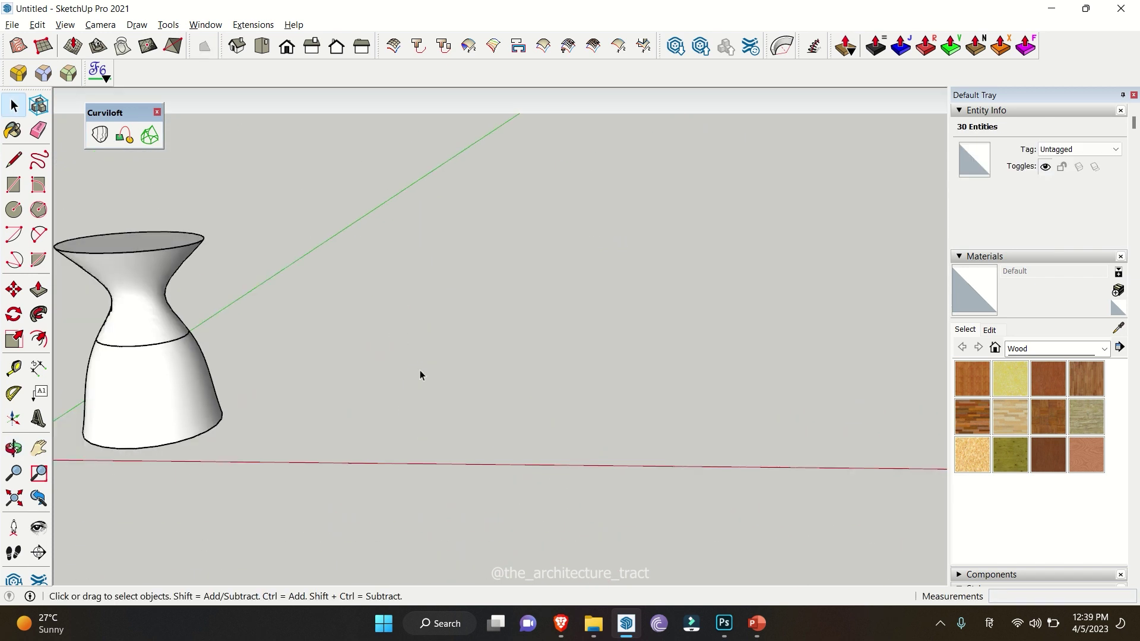
pyautogui.press('r')
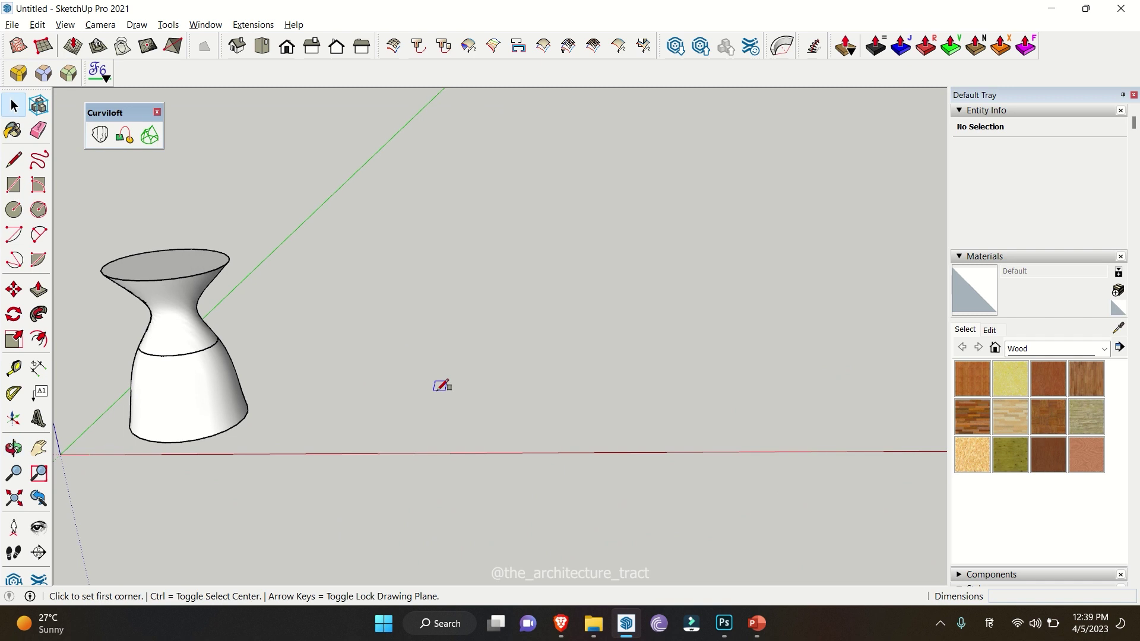
pyautogui.click(475, 417)
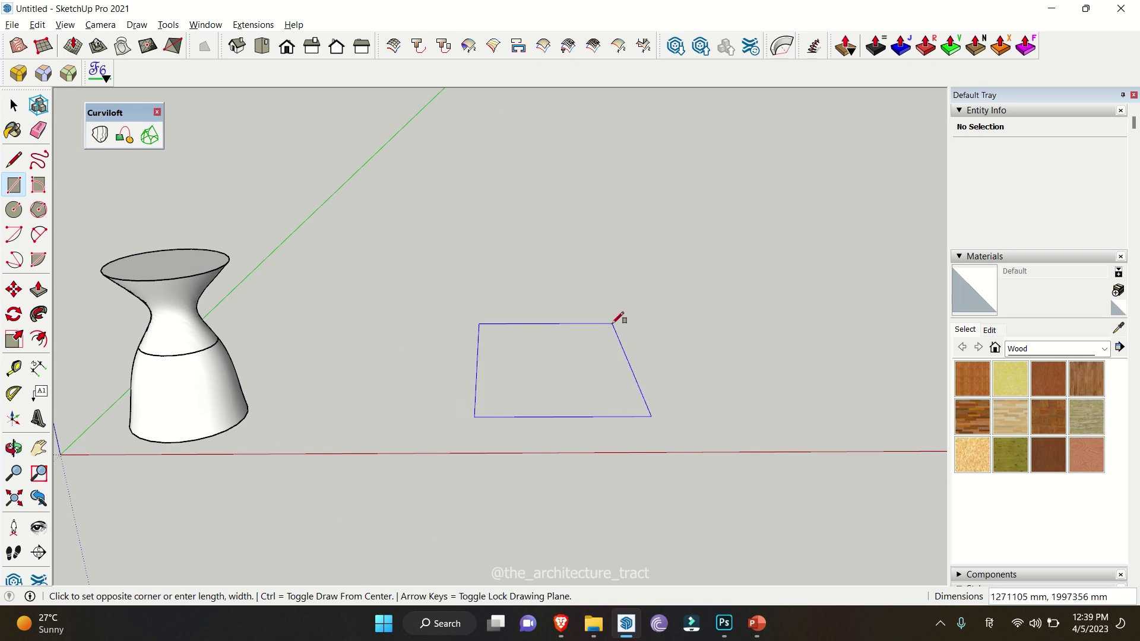
pyautogui.click(613, 323)
pyautogui.press('space')
# Copy the ground rectangle straight up by about 1453000 mm.
pyautogui.doubleClick(600, 359)
pyautogui.press('m')
pyautogui.click(622, 415)
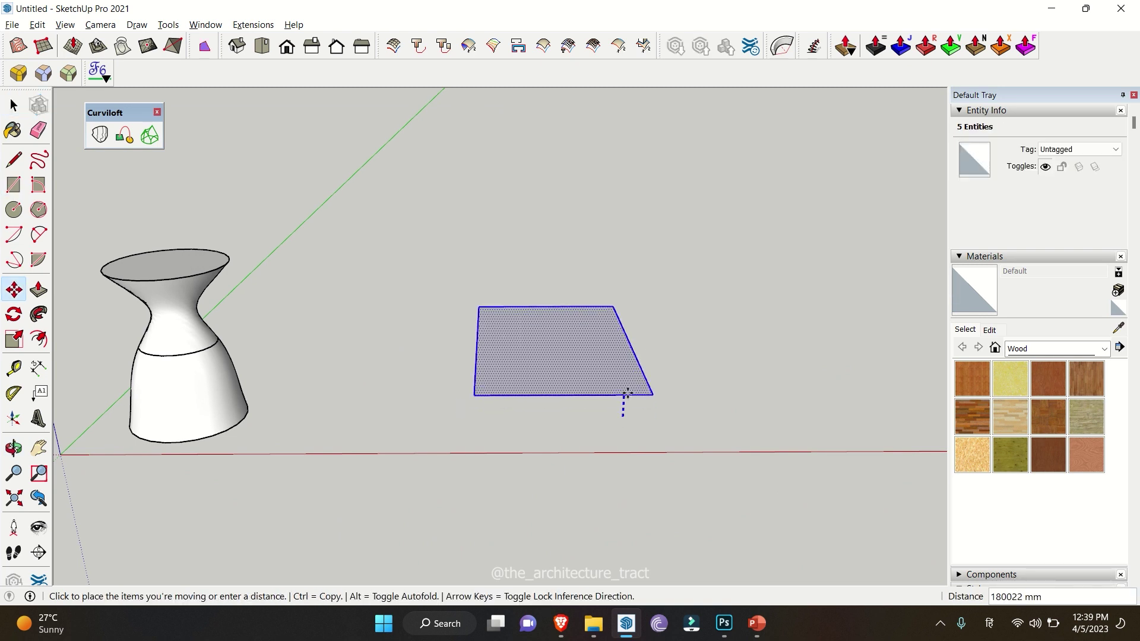
pyautogui.press('ctrl')
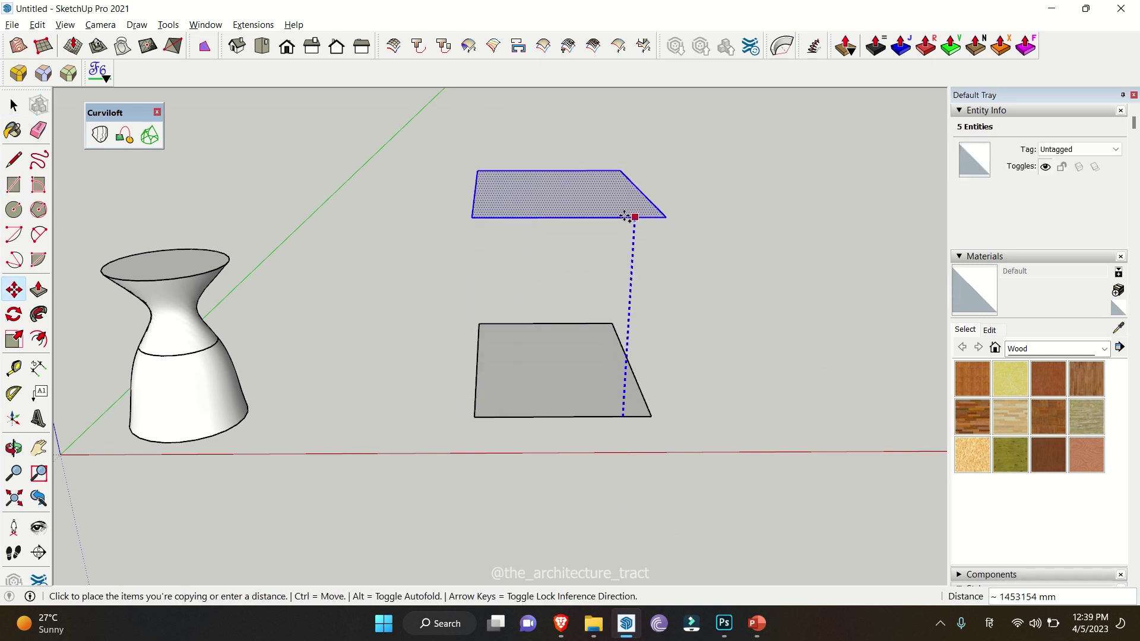
pyautogui.click(628, 216)
pyautogui.press('space')
# Start Loft by Spline on the two stacked rectangles and open the properties of their junction.
pyautogui.moveTo(580, 199); pyautogui.dragTo(440, 180, button='middle')
pyautogui.moveTo(440, 180); pyautogui.dragTo(692, 451)
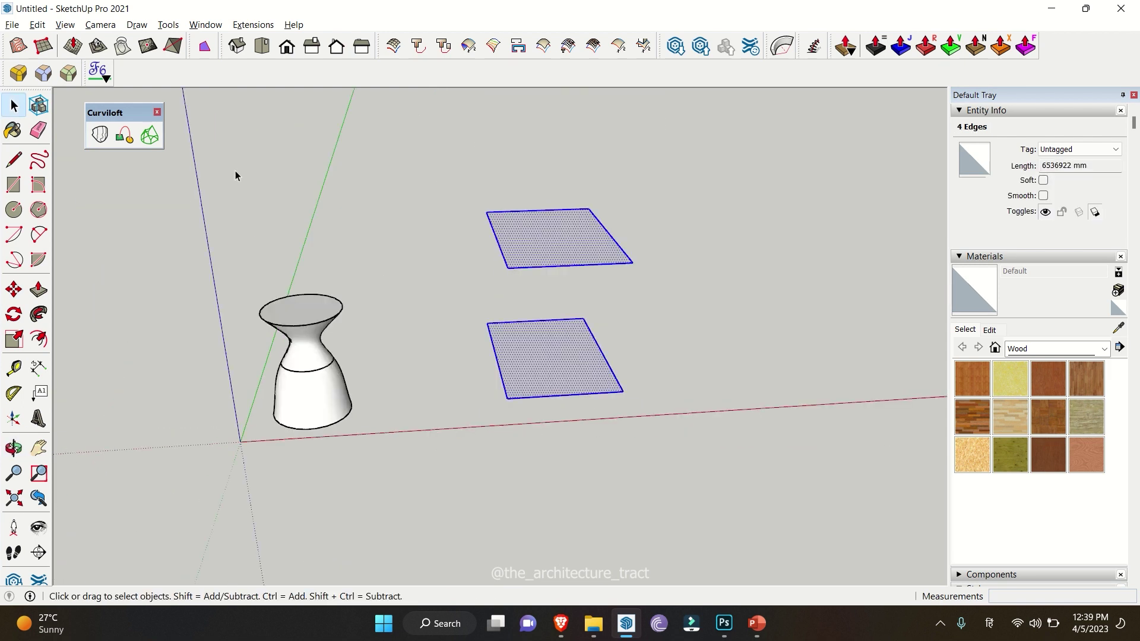
pyautogui.click(102, 142)
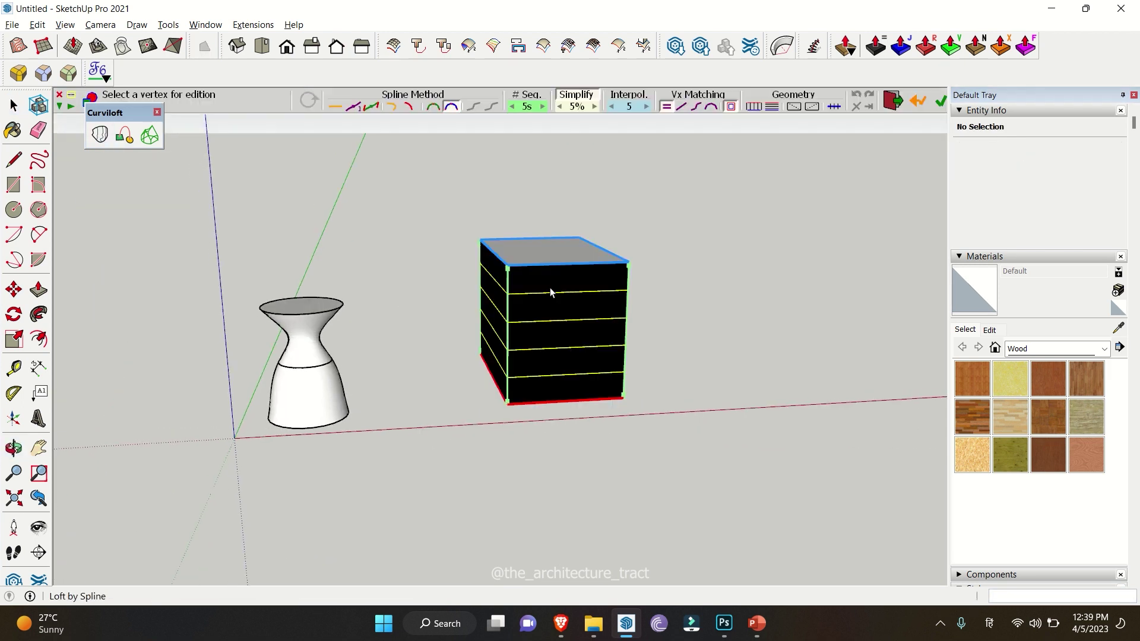
pyautogui.click(550, 287)
pyautogui.scroll(2, 550, 287)
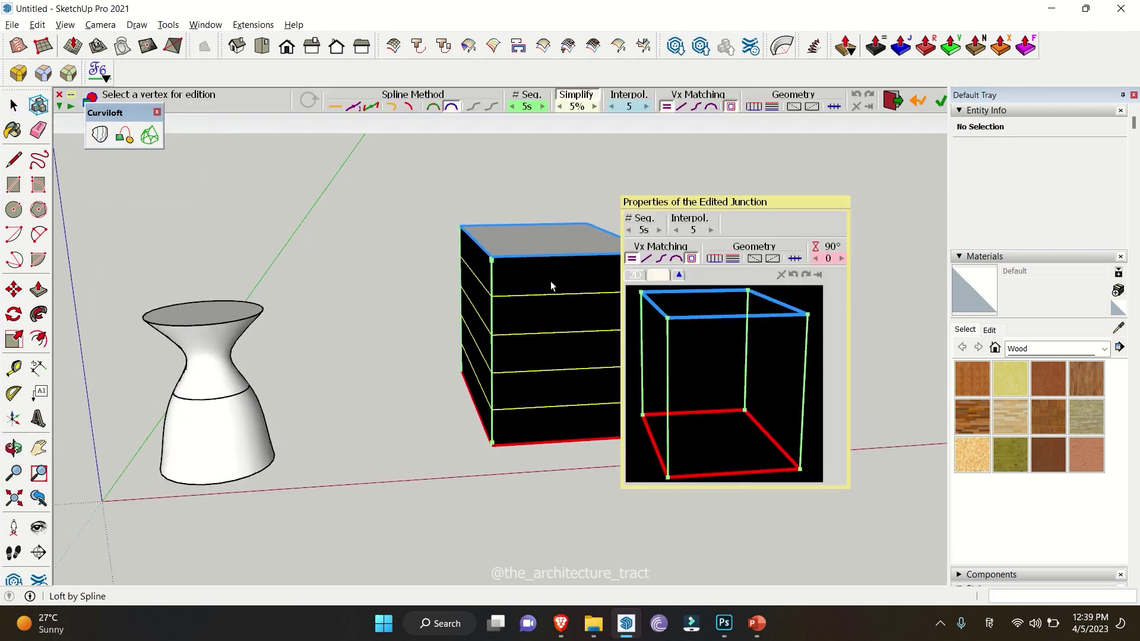
# Twist the rectangle junction by one 90° step and generate the loft.
pyautogui.click(815, 258)
pyautogui.click(842, 259)
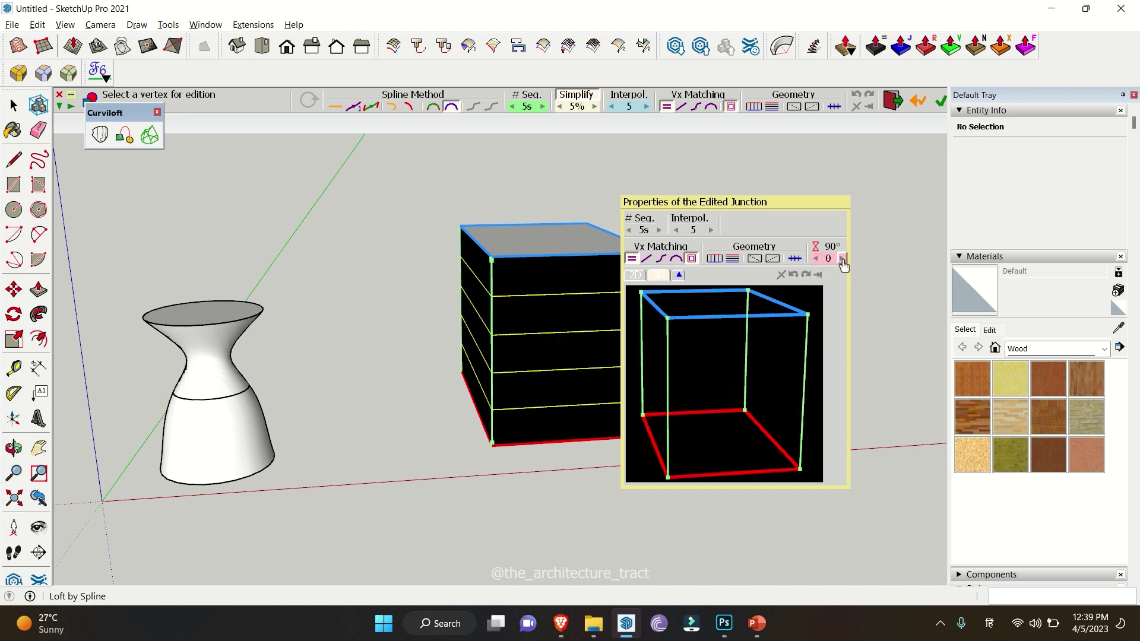
pyautogui.click(842, 259)
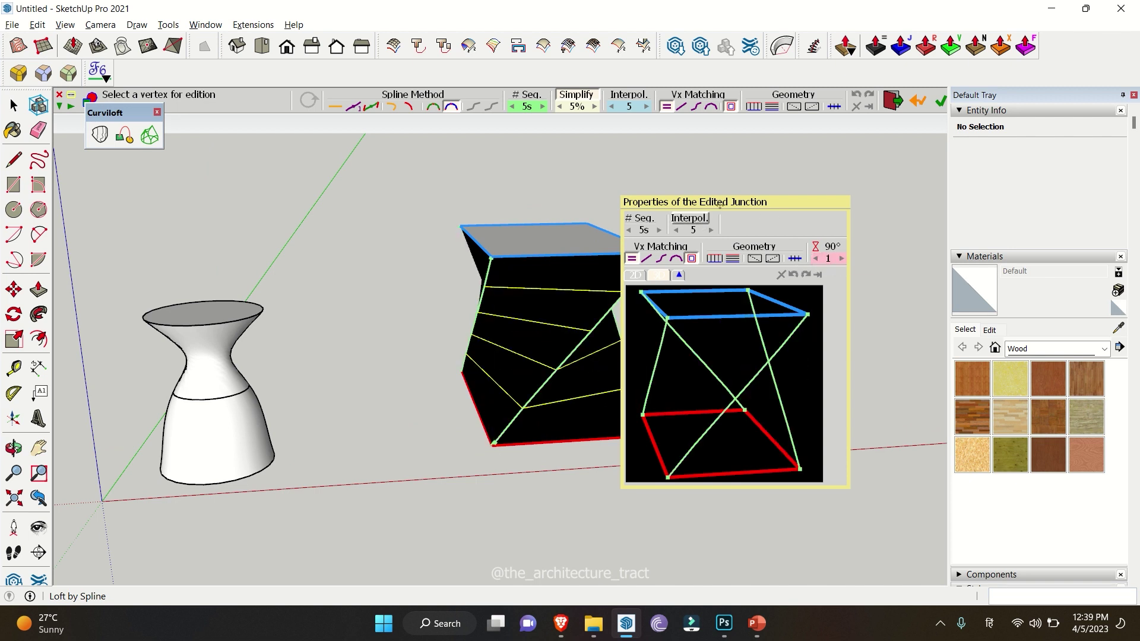
pyautogui.press('Return')
pyautogui.moveTo(681, 301)
pyautogui.mouseDown(button='middle')
pyautogui.moveTo(224, 257)
pyautogui.moveTo(501, 331)
pyautogui.mouseUp(button='middle')
pyautogui.scroll(-3, 346, 351)
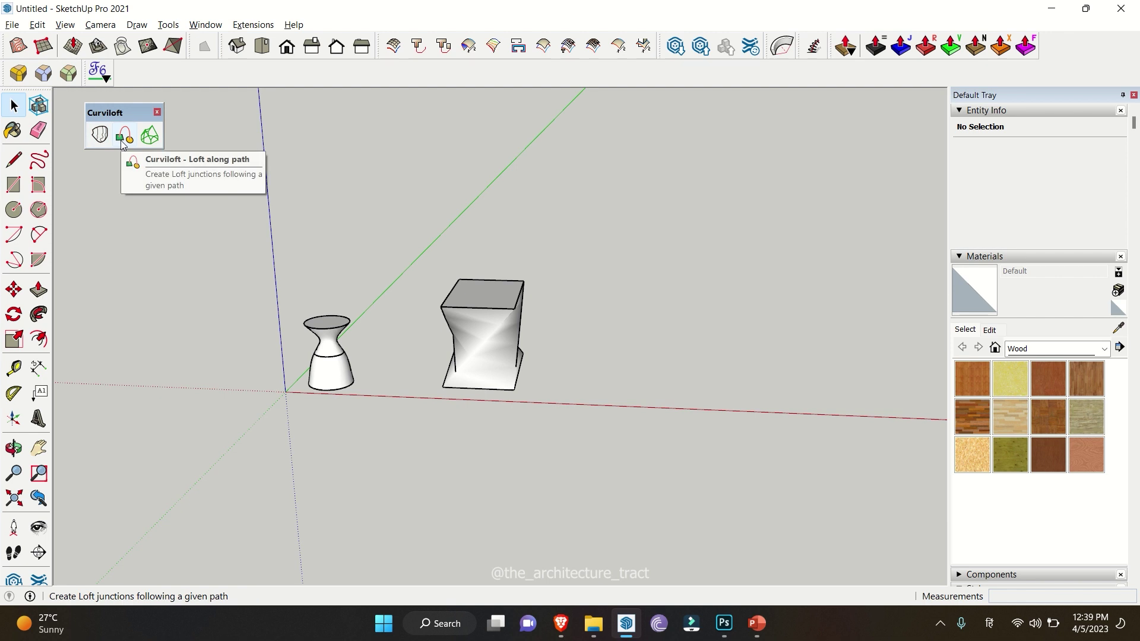
# Draw a 24-sided circle on the ground beside the twisted rectangle loft.
pyautogui.scroll(-3, 356, 207)
pyautogui.moveTo(356, 207); pyautogui.dragTo(404, 367, button='middle')
pyautogui.scroll(5, 421, 329)
pyautogui.press('c')
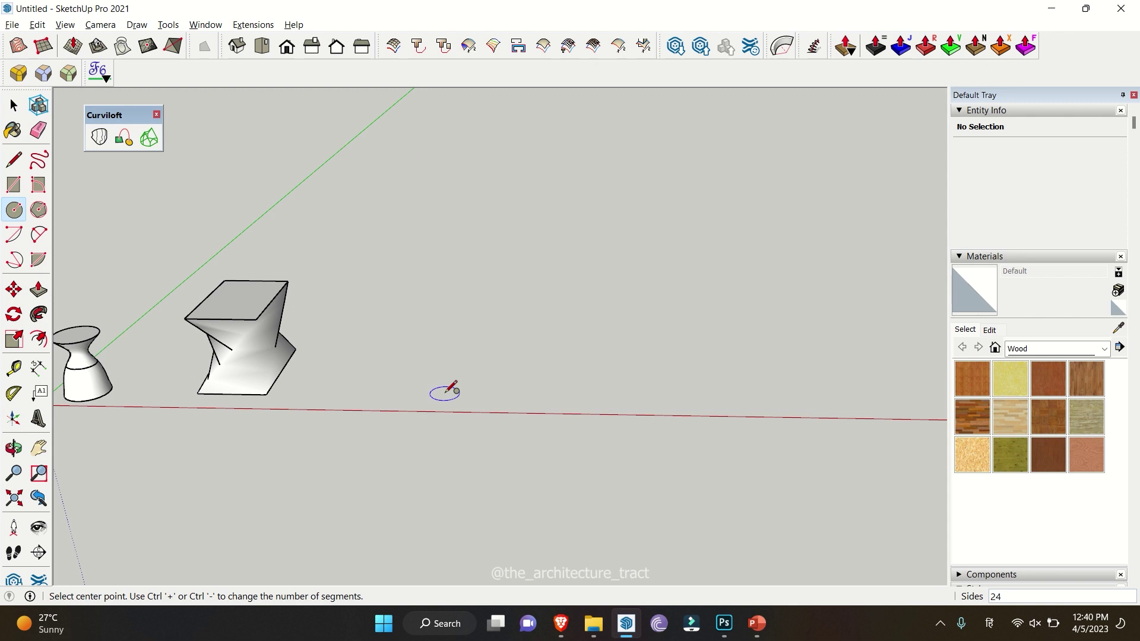
pyautogui.click(471, 368)
pyautogui.click(522, 376)
pyautogui.press('space')
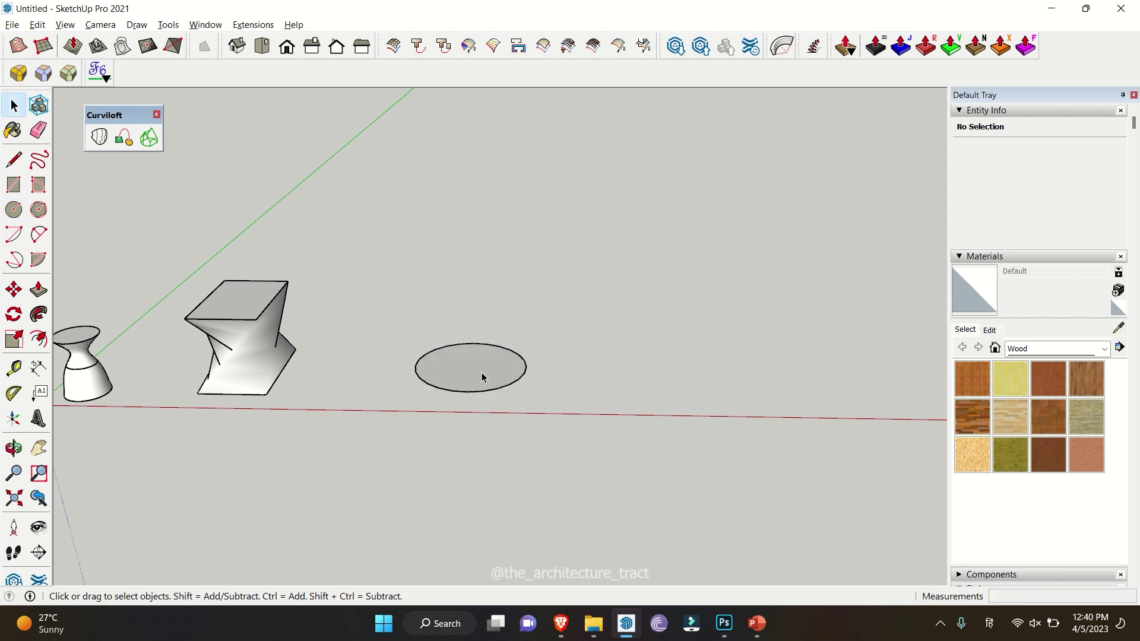
# Copy the circle about 6899000 mm along the red axis and place another copy between the two circles.
pyautogui.press('m')
pyautogui.click(461, 424)
pyautogui.press('ctrl')
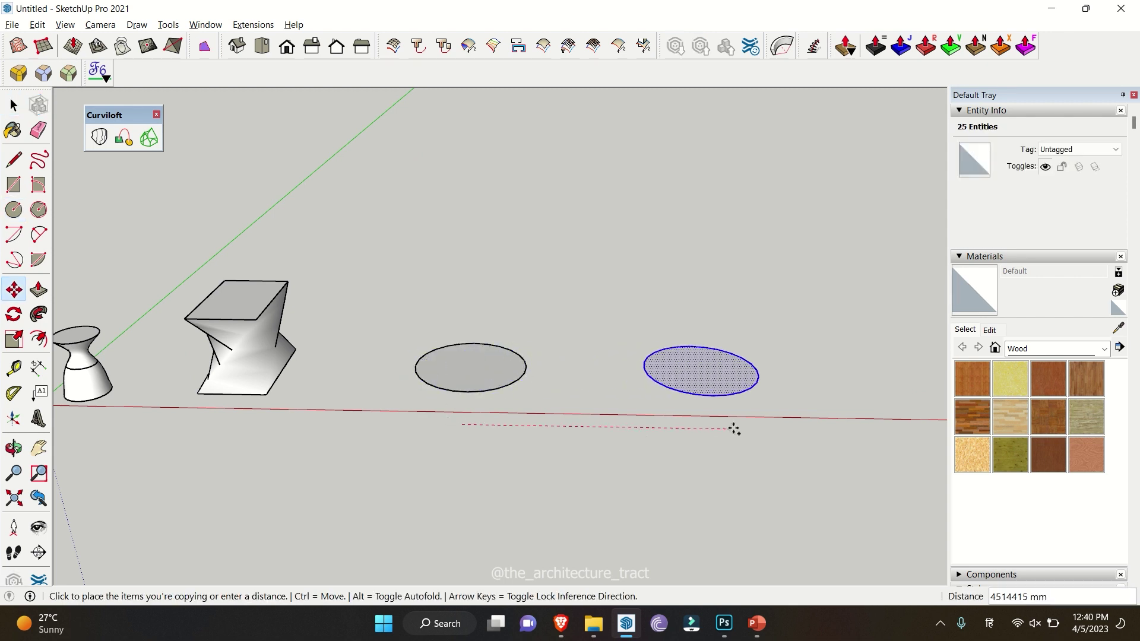
pyautogui.click(869, 428)
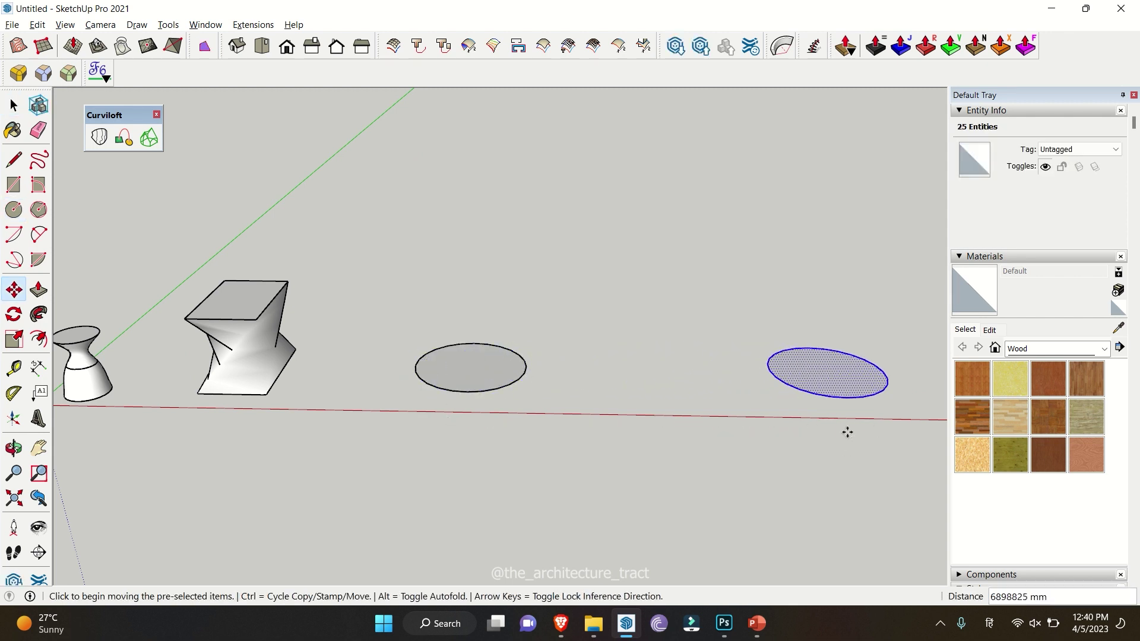
pyautogui.click(847, 431)
pyautogui.press('ctrl')
pyautogui.click(648, 423)
# Rotate the middle circle in the plane perpendicular to the green axis so that it stands upright.
pyautogui.press('a')
pyautogui.press('q')
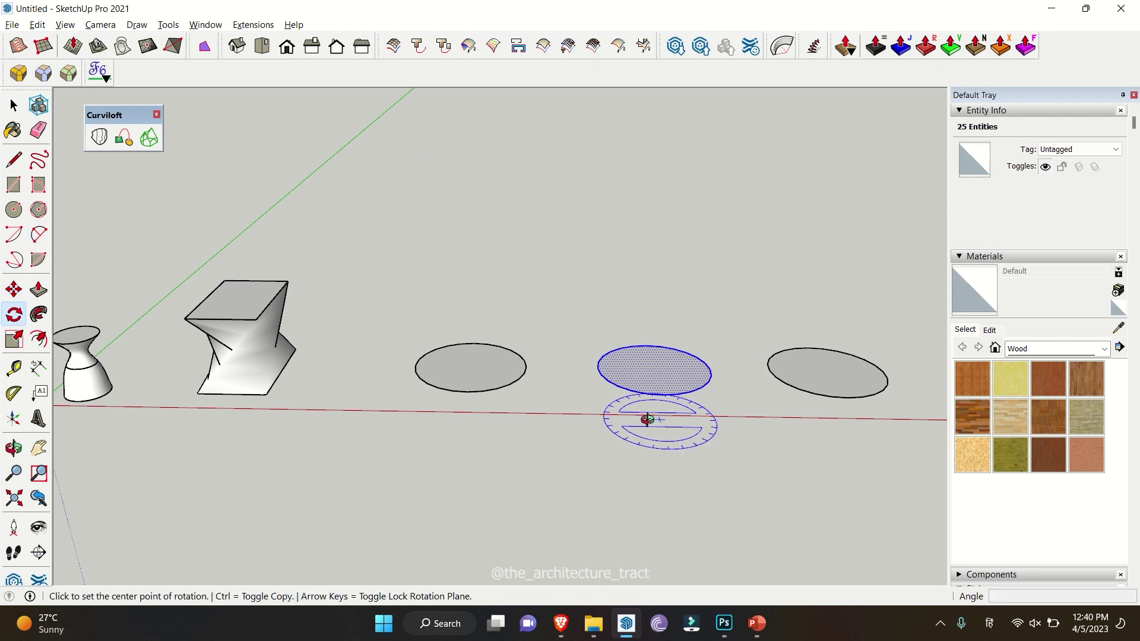
pyautogui.moveTo(646, 420); pyautogui.dragTo(639, 453, button='middle')
pyautogui.scroll(2, 640, 452)
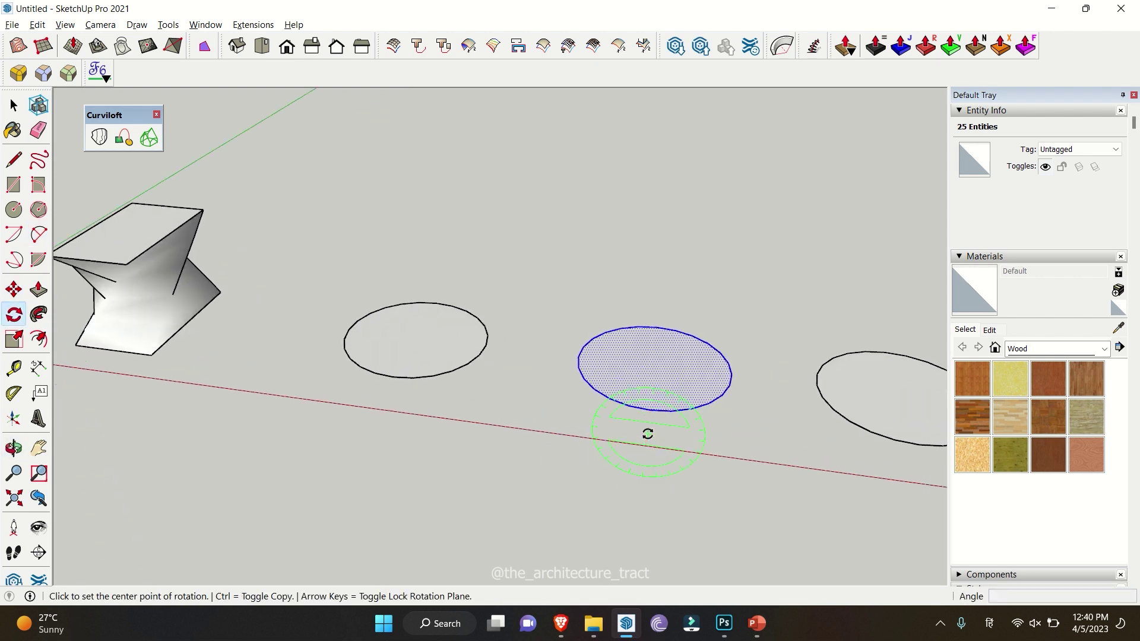
pyautogui.click(647, 434)
pyautogui.click(676, 436)
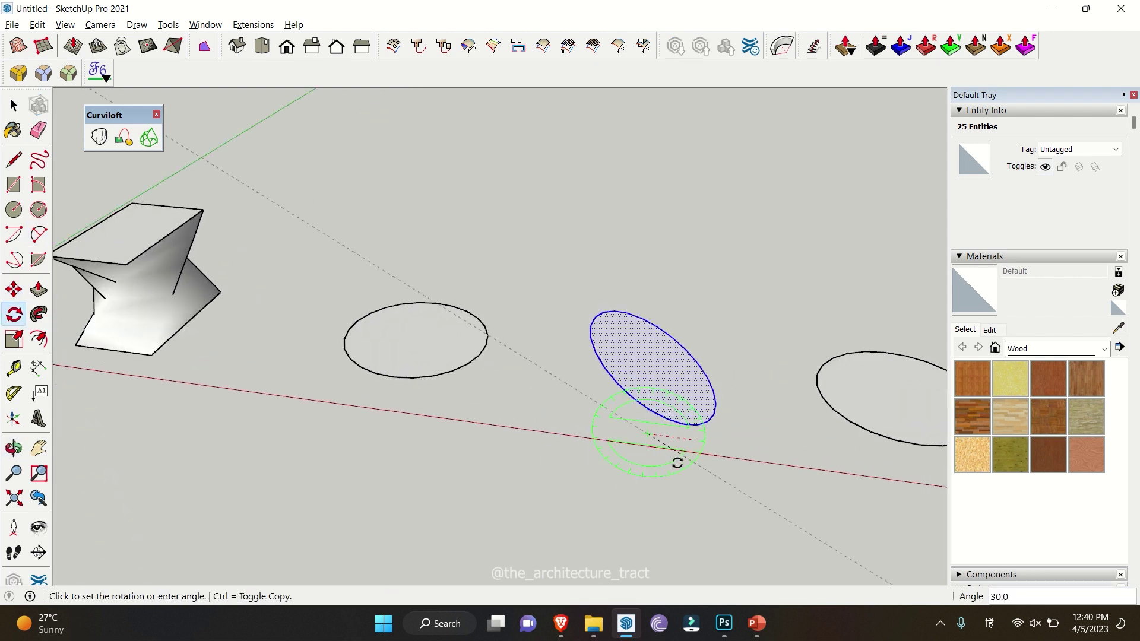
pyautogui.click(636, 481)
pyautogui.moveTo(636, 466); pyautogui.dragTo(475, 402, button='middle')
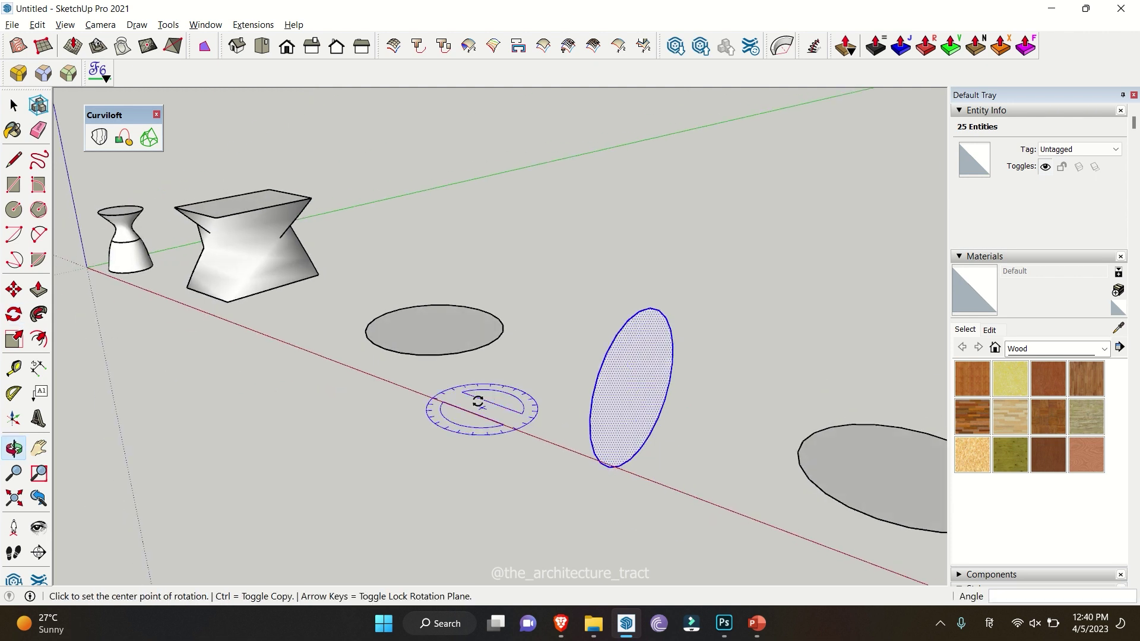
# Scale the upright middle circle down uniformly from its corner.
pyautogui.press('s')
pyautogui.click(679, 288)
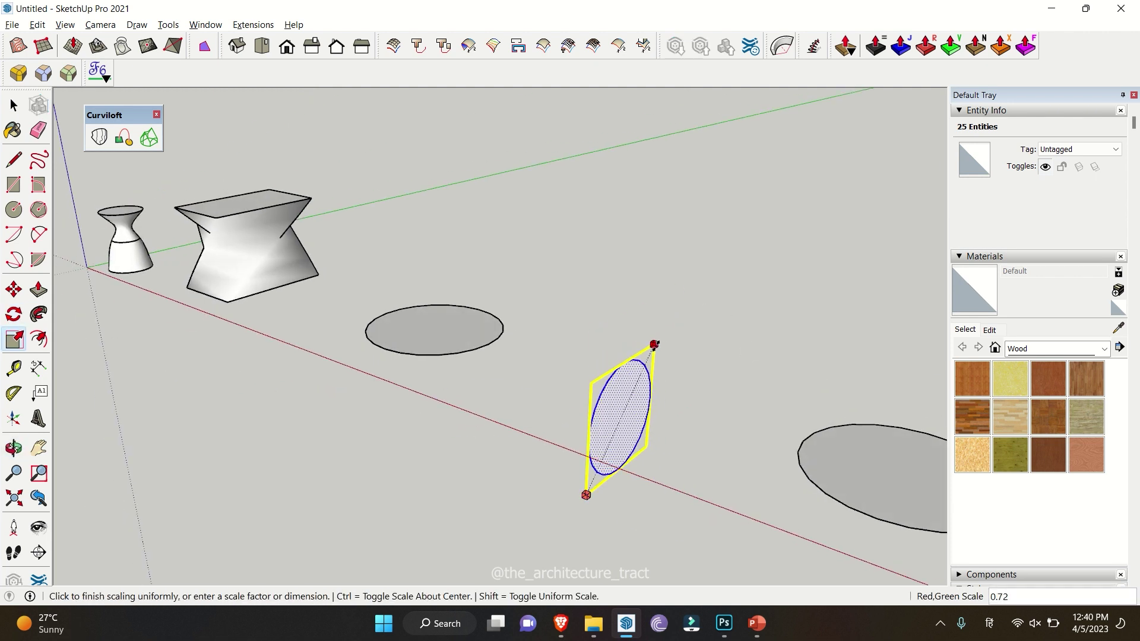
pyautogui.click(645, 381)
pyautogui.moveTo(645, 380); pyautogui.dragTo(489, 386, button='middle')
pyautogui.press('a')
pyautogui.press('space')
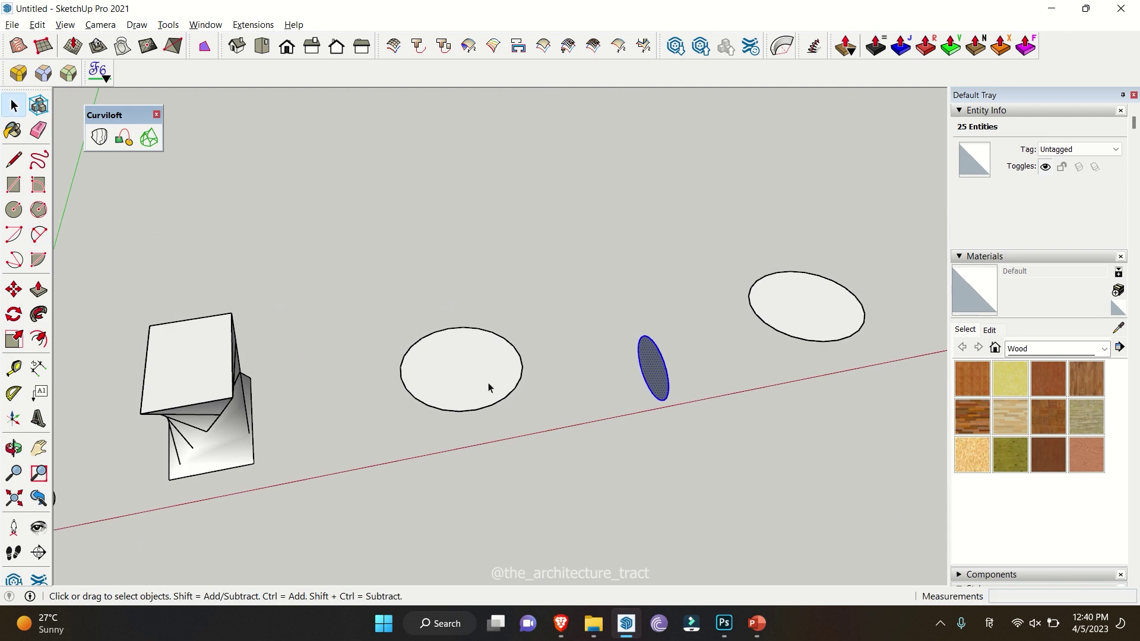
# Draw a two-point arc between the centres of the two ground circles, bulging upward over the upright circle.
pyautogui.press('a')
pyautogui.click(460, 367)
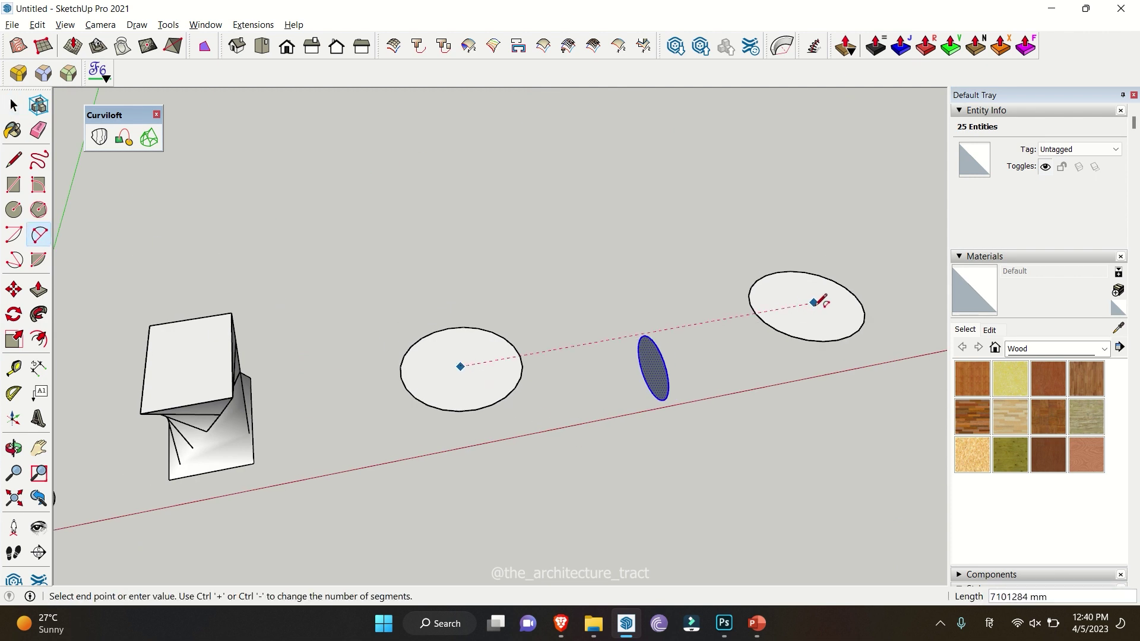
pyautogui.click(813, 302)
pyautogui.click(656, 225)
pyautogui.press('space')
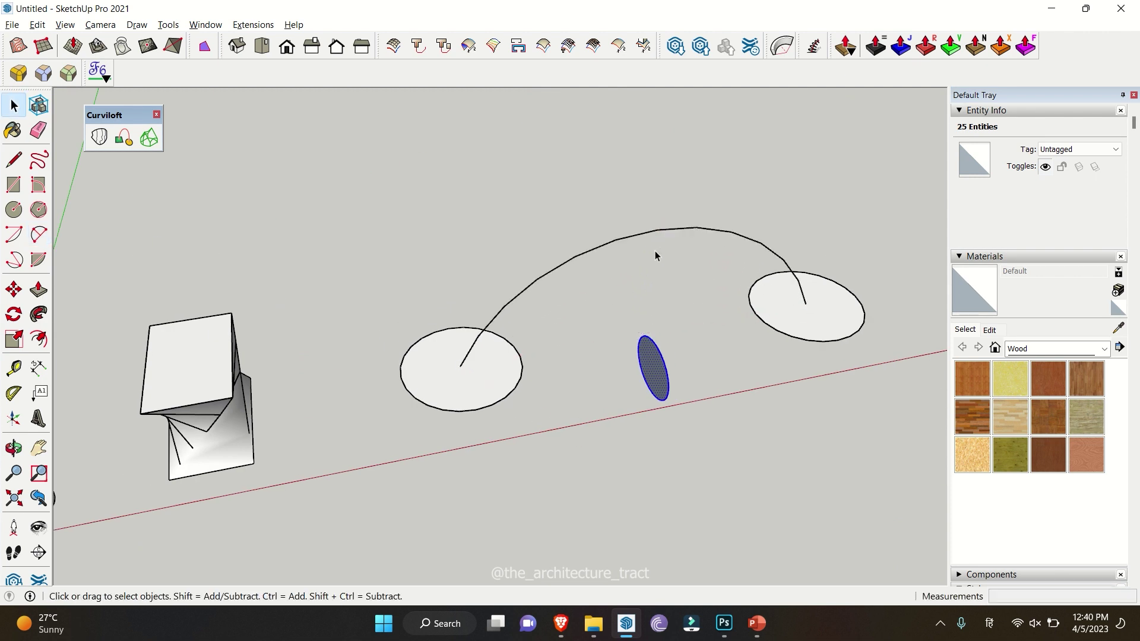
# Move the upright circle by its centre about 3007000 mm onto the top of the arc.
pyautogui.press('m')
pyautogui.click(649, 369)
pyautogui.click(659, 229)
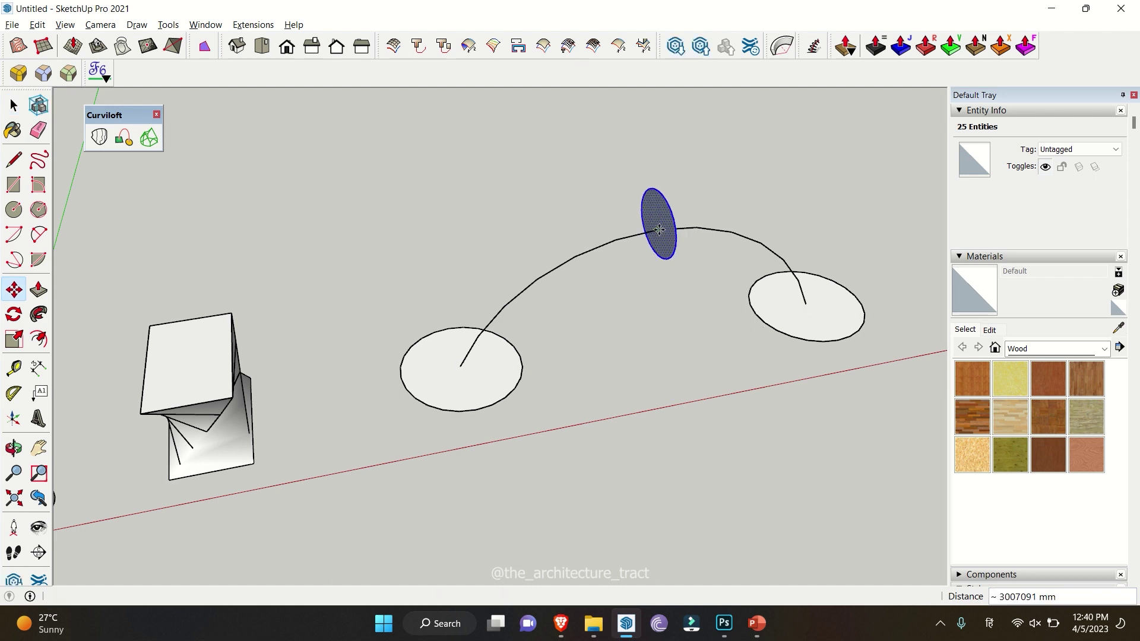
pyautogui.moveTo(659, 229); pyautogui.dragTo(661, 330, button='middle')
pyautogui.press('space')
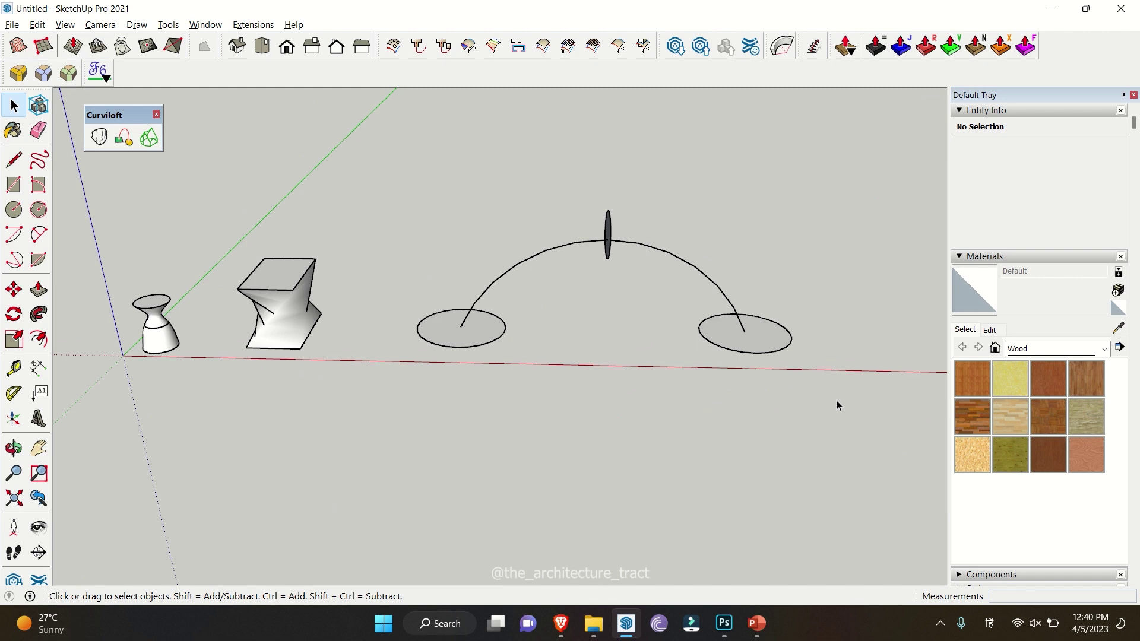
# Loft the three circles along the arc using Loft along Path, checking the preview before generating it.
pyautogui.moveTo(837, 402); pyautogui.dragTo(393, 198)
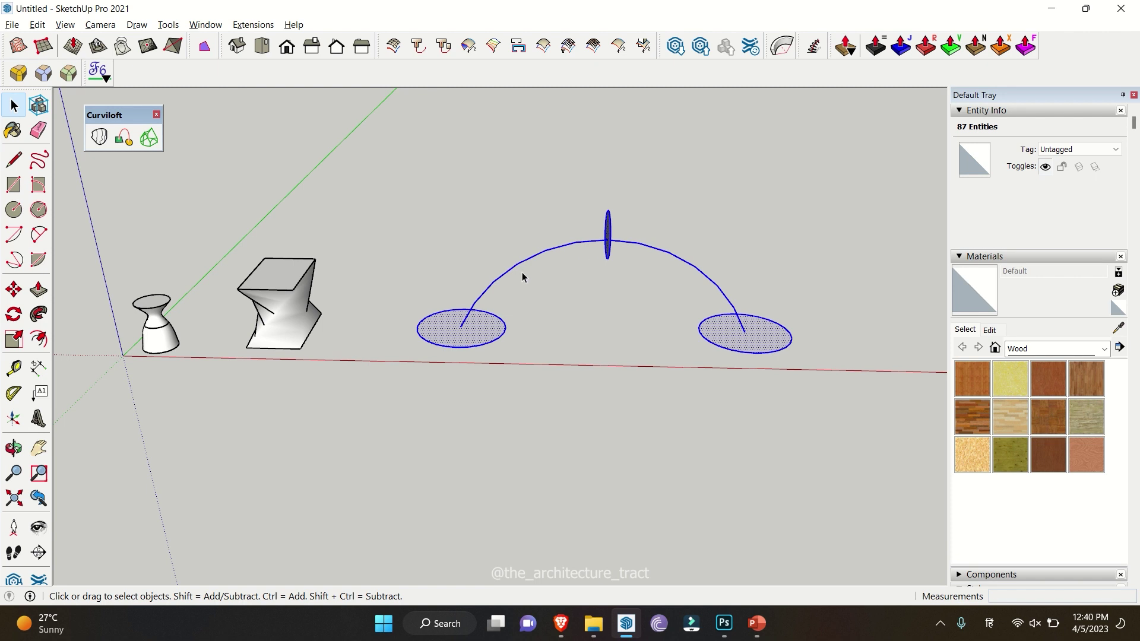
pyautogui.click(125, 147)
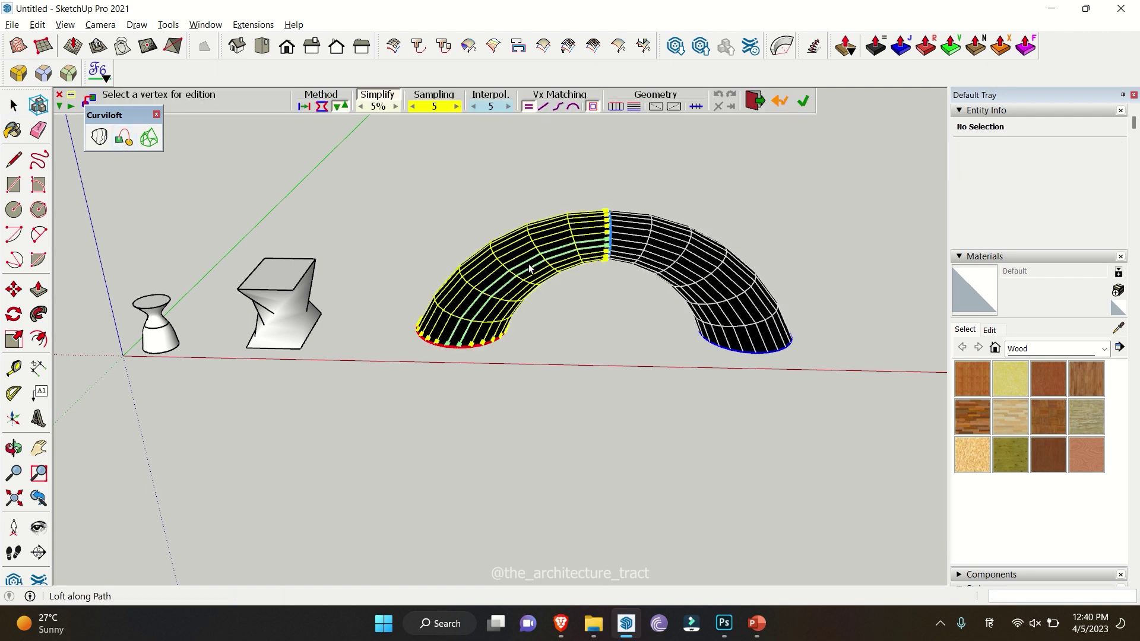
pyautogui.scroll(3, 465, 330)
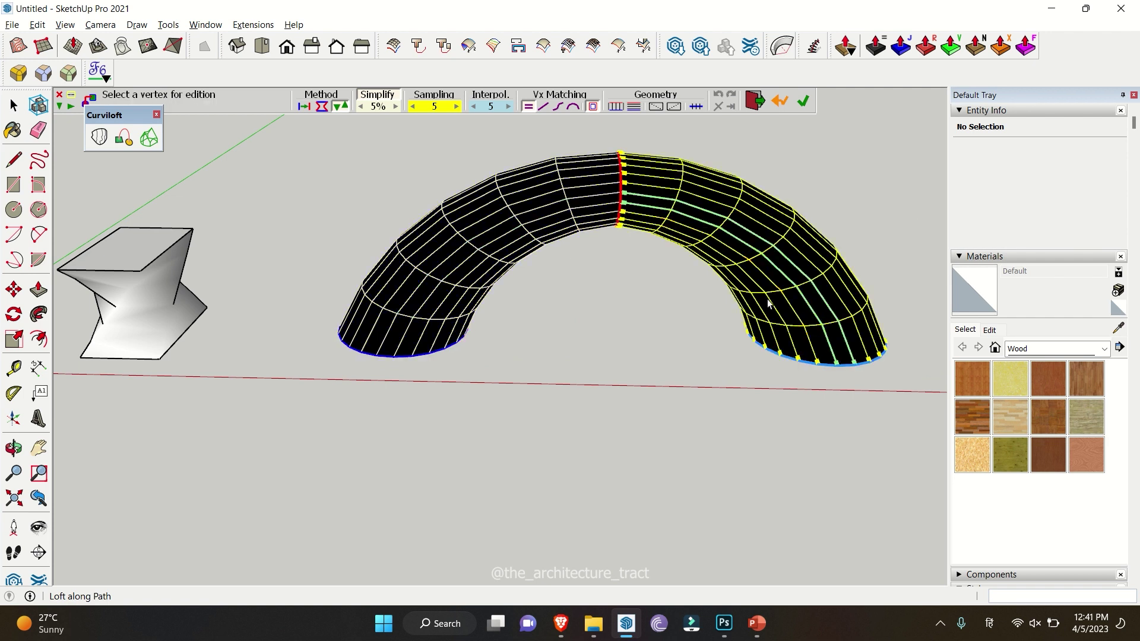
pyautogui.moveTo(793, 350); pyautogui.dragTo(646, 407, button='middle')
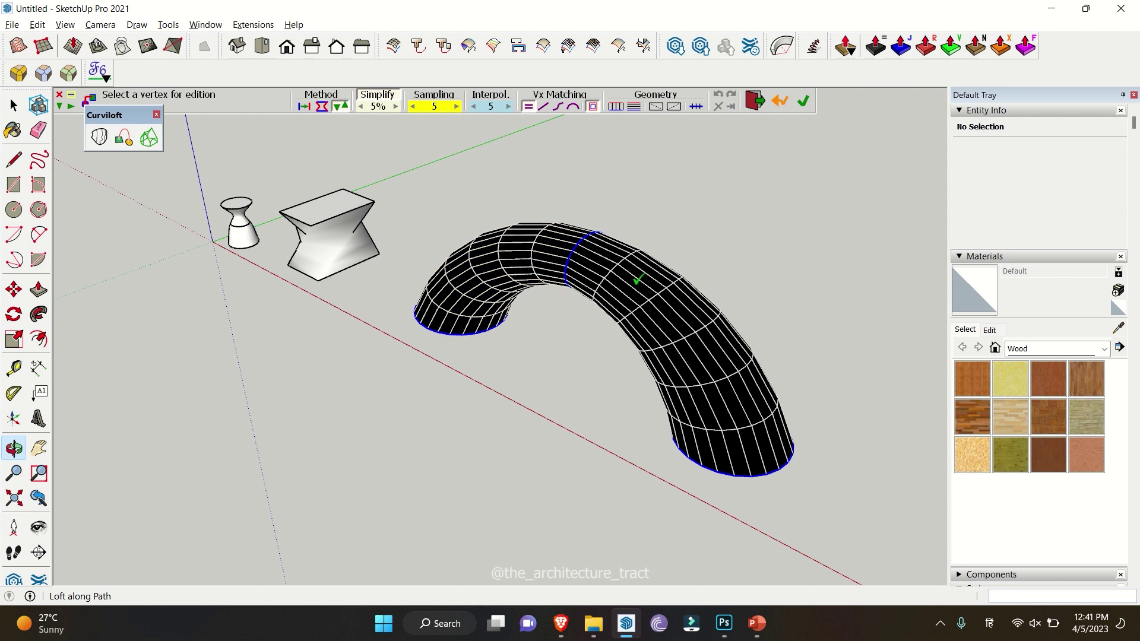
pyautogui.moveTo(519, 376); pyautogui.dragTo(634, 389, button='middle')
pyautogui.scroll(5, 634, 389)
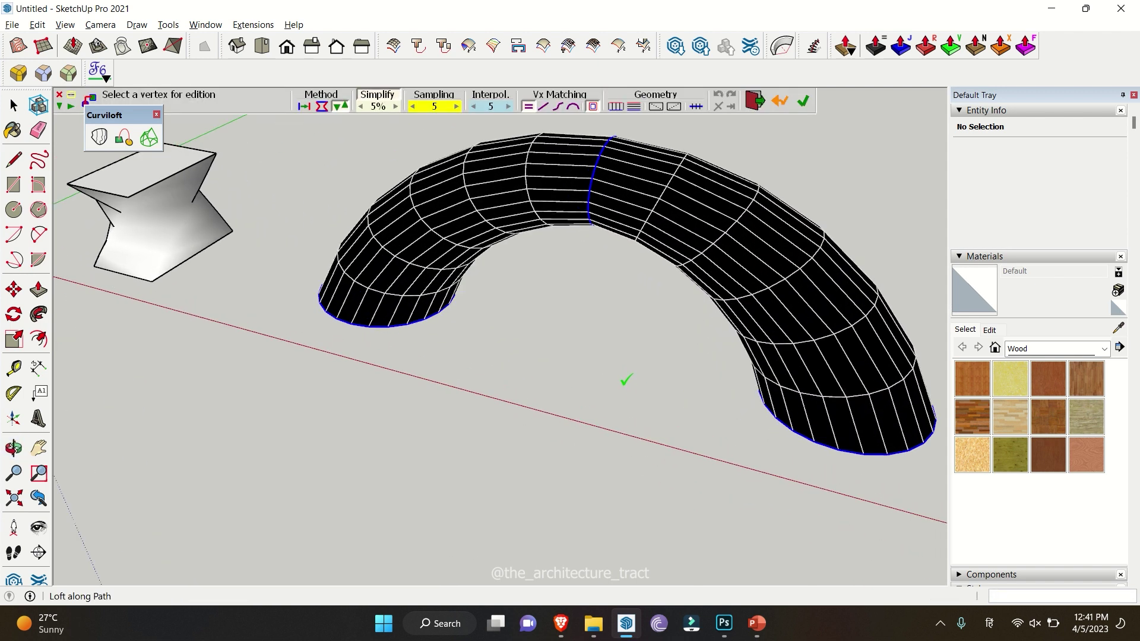
pyautogui.press('Return')
pyautogui.moveTo(473, 371); pyautogui.dragTo(622, 338, button='middle')
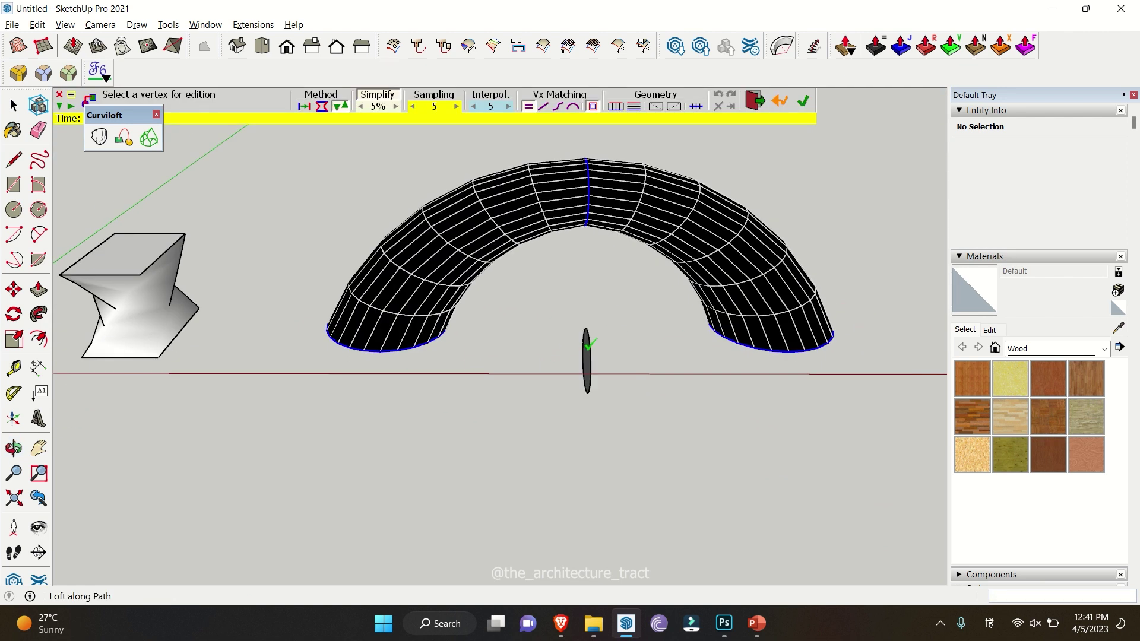
pyautogui.press('space')
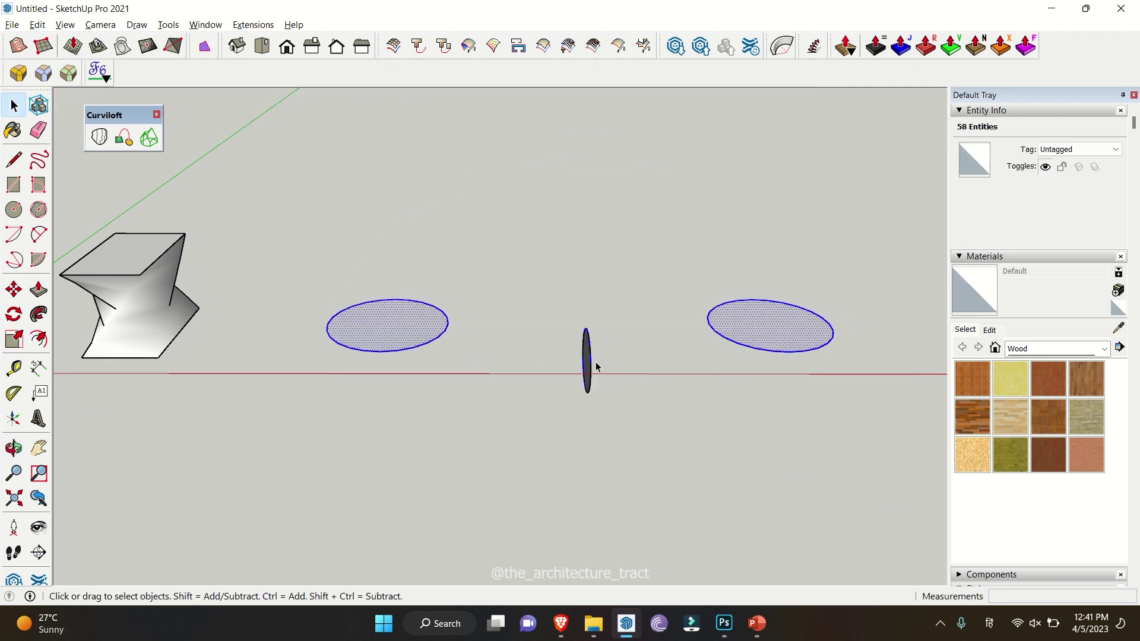
# Draw an upward two-point arc joining the centres of the two outer ground circles.
pyautogui.press('a')
pyautogui.click(382, 326)
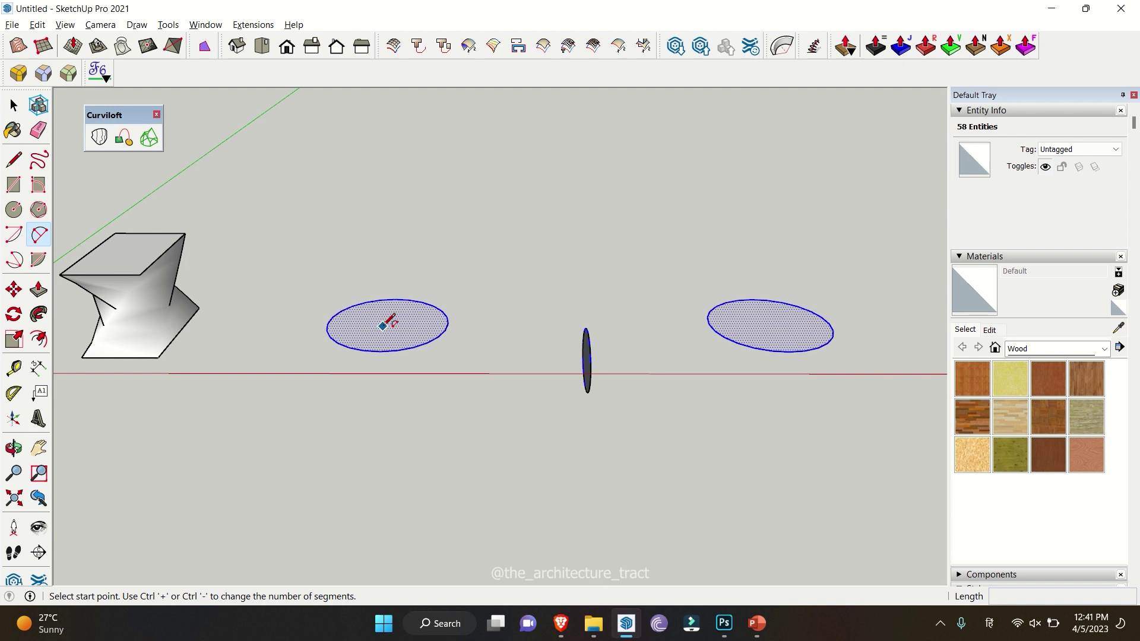
pyautogui.click(769, 326)
pyautogui.click(720, 211)
pyautogui.press('space')
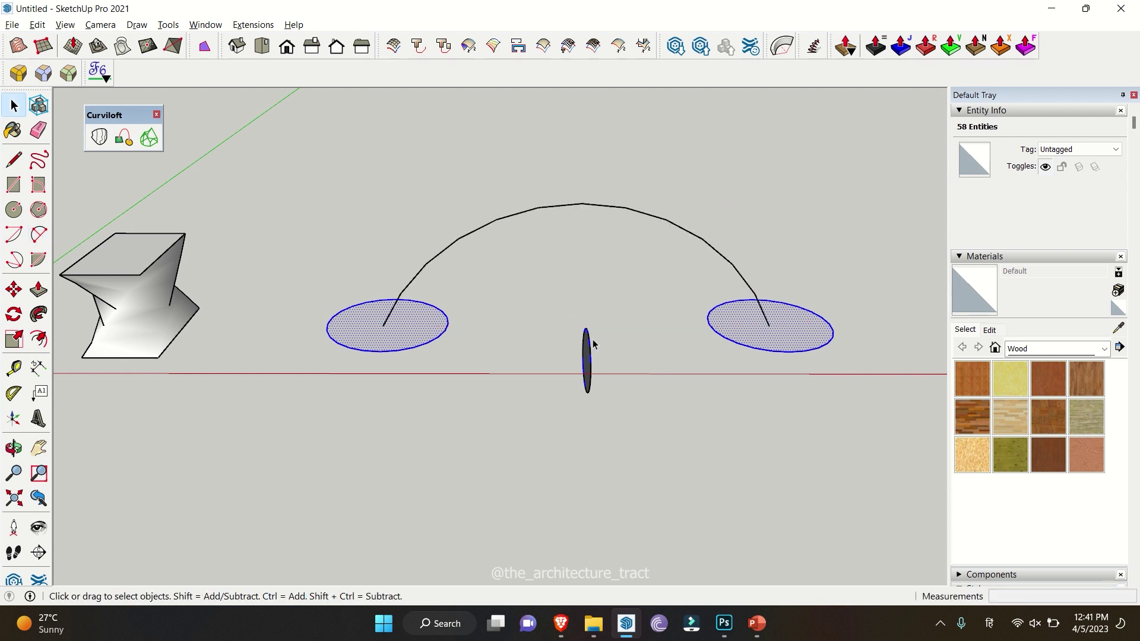
# Scale the upright middle circle down uniformly by a factor of about 0.50.
pyautogui.click(593, 351)
pyautogui.moveTo(593, 351); pyautogui.dragTo(700, 384, button='middle')
pyautogui.scroll(3, 600, 374)
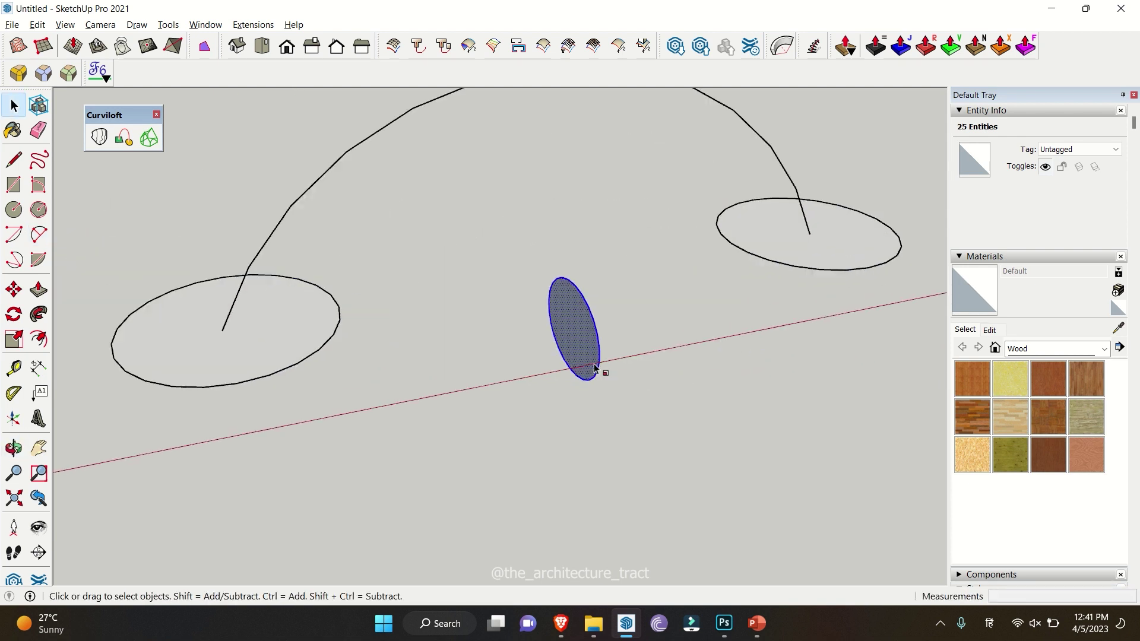
pyautogui.press('s')
pyautogui.click(602, 314)
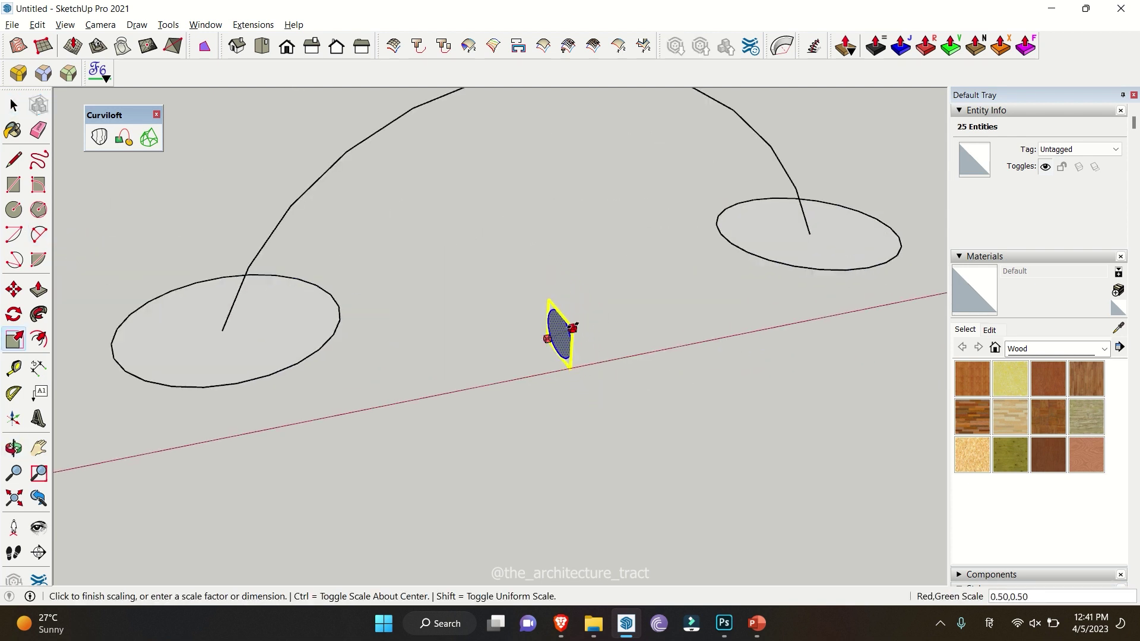
pyautogui.click(571, 328)
# Move the shrunken upright circle by its centre onto the top of the arc.
pyautogui.press('m')
pyautogui.click(560, 331)
pyautogui.scroll(-3, 560, 331)
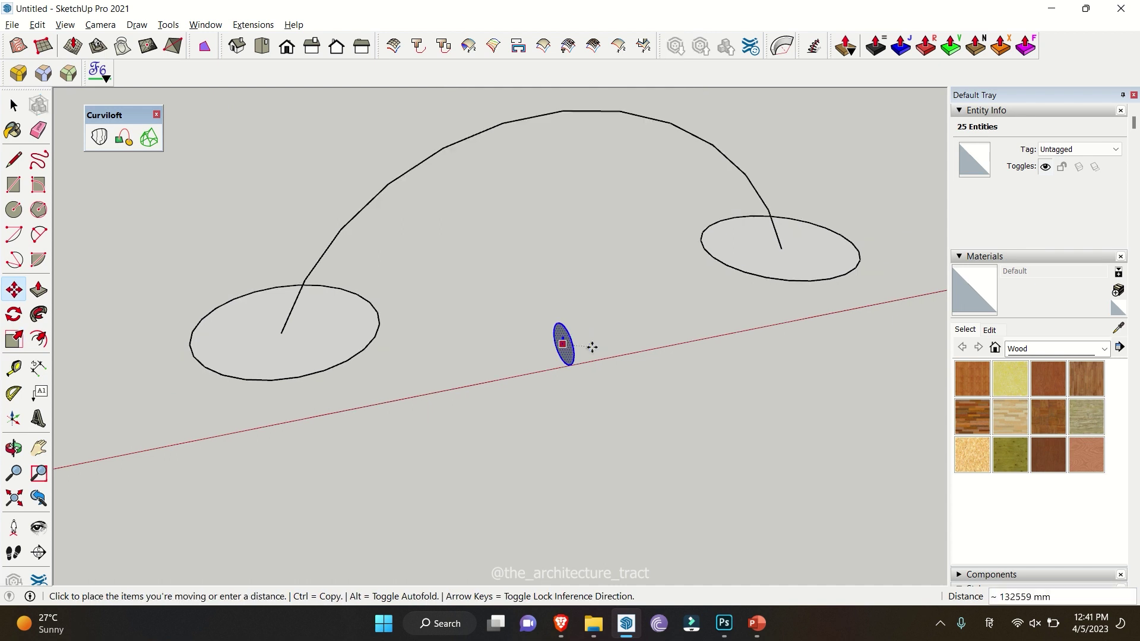
pyautogui.click(582, 164)
pyautogui.scroll(-5, 570, 249)
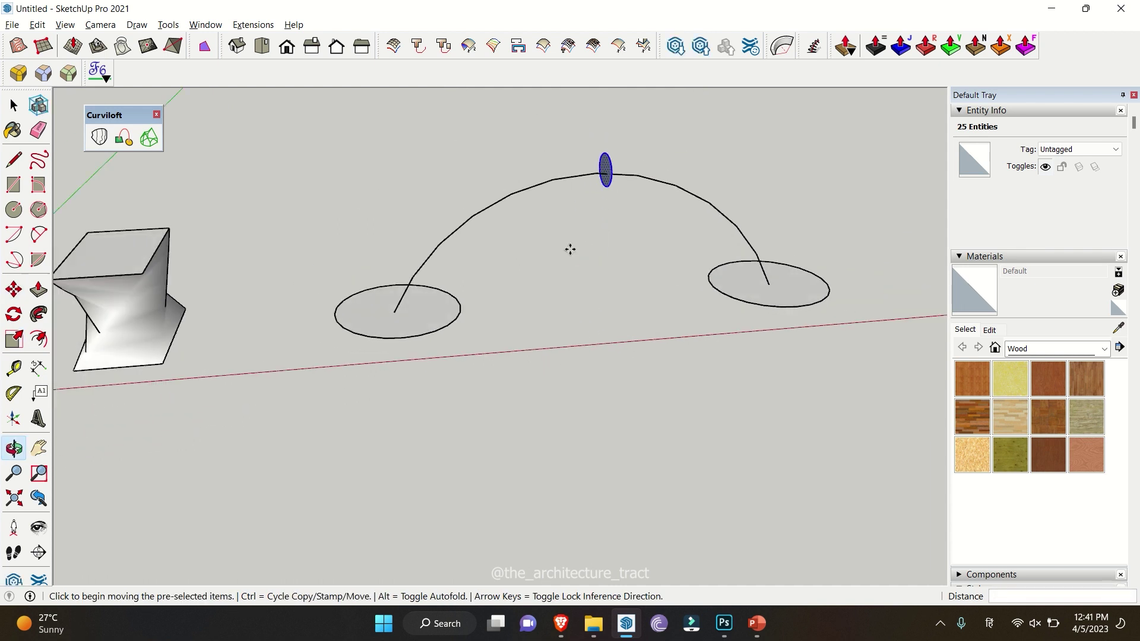
# Run Loft along Path on the arc, the two ground circles and the small upright circle at its top.
pyautogui.press('space')
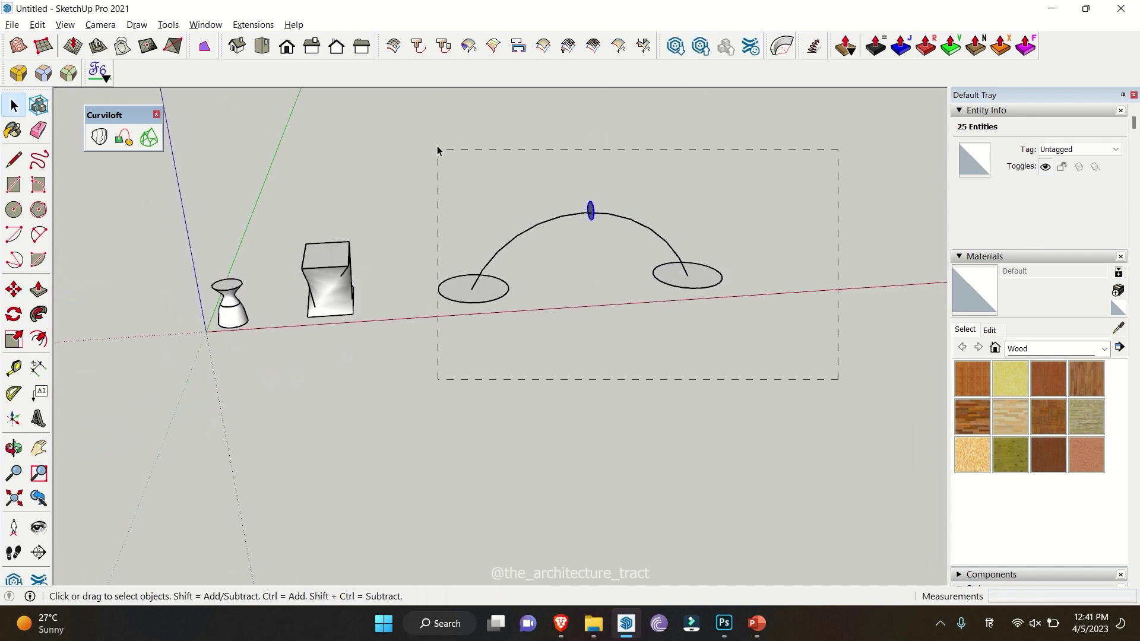
pyautogui.moveTo(437, 150); pyautogui.dragTo(437, 150)
pyautogui.scroll(3, 377, 165)
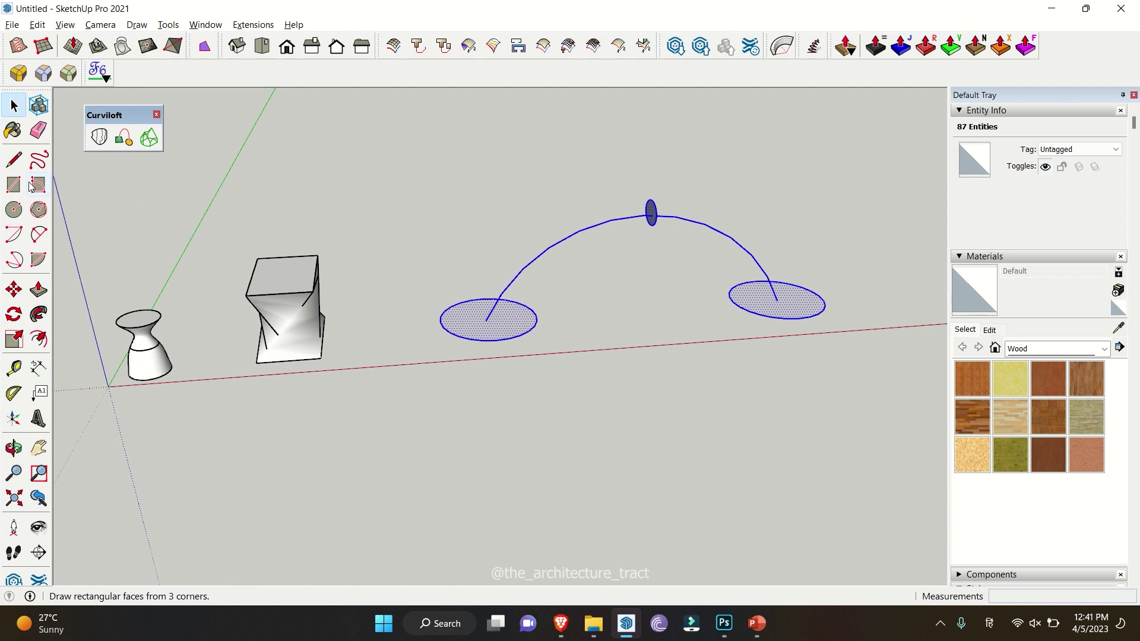
pyautogui.click(120, 147)
pyautogui.moveTo(593, 279); pyautogui.dragTo(819, 257, button='middle')
pyautogui.scroll(3, 651, 187)
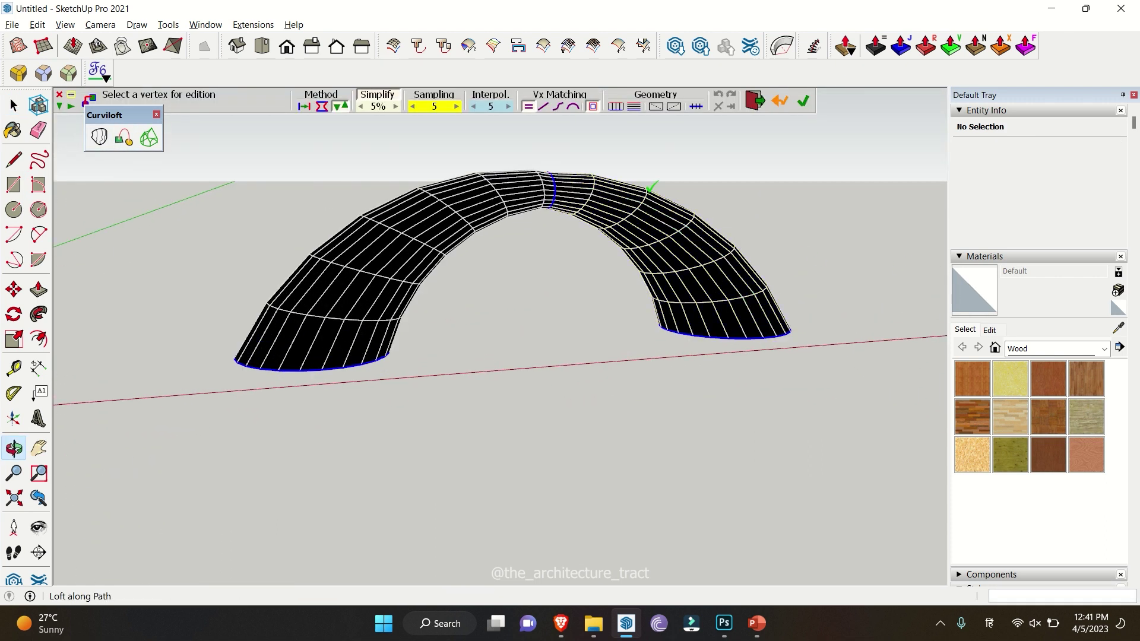
pyautogui.scroll(2, 651, 187)
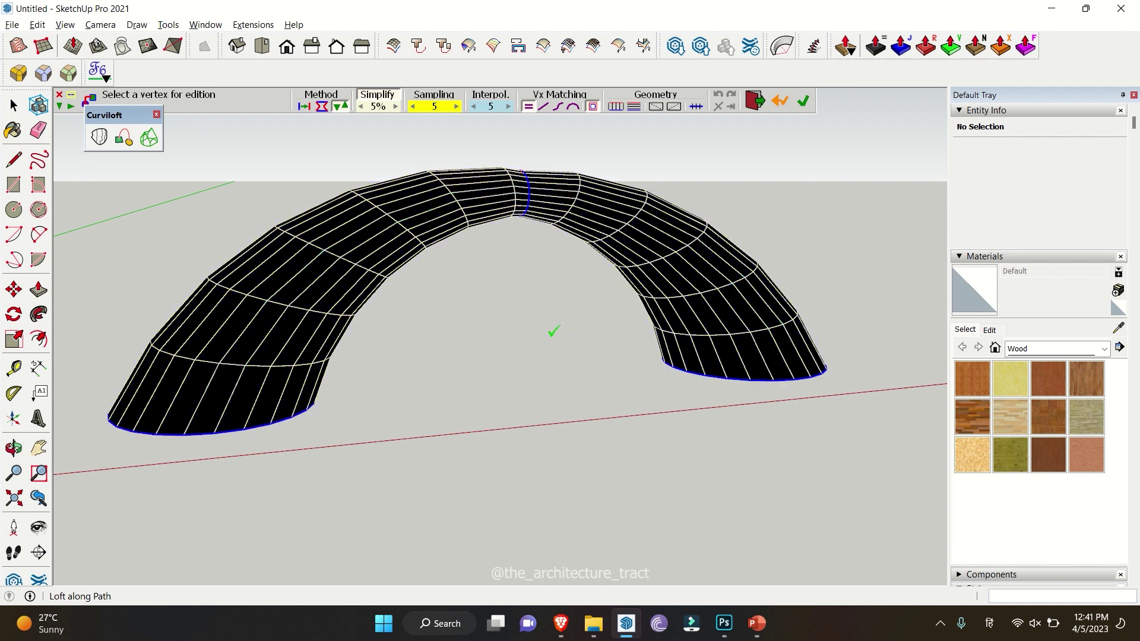
# Generate the previewed arch-shaped loft and leave the loft tool.
pyautogui.click(554, 331)
pyautogui.scroll(-3, 554, 331)
pyautogui.press('space')
pyautogui.scroll(-2, 428, 297)
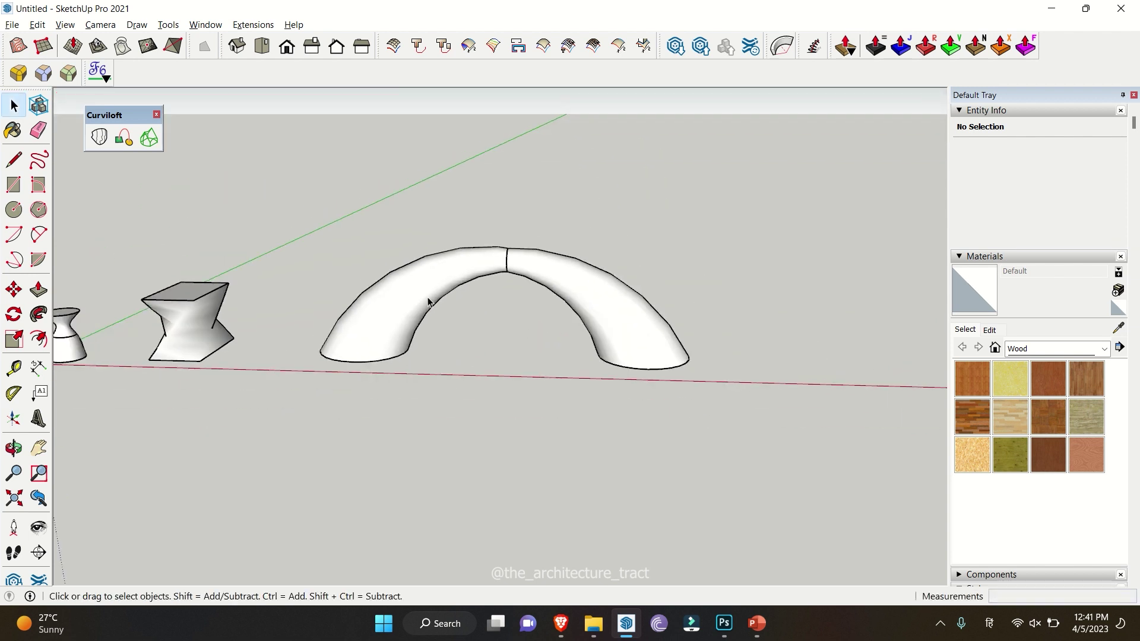
pyautogui.scroll(-3, 427, 297)
pyautogui.moveTo(428, 297); pyautogui.dragTo(451, 382, button='middle')
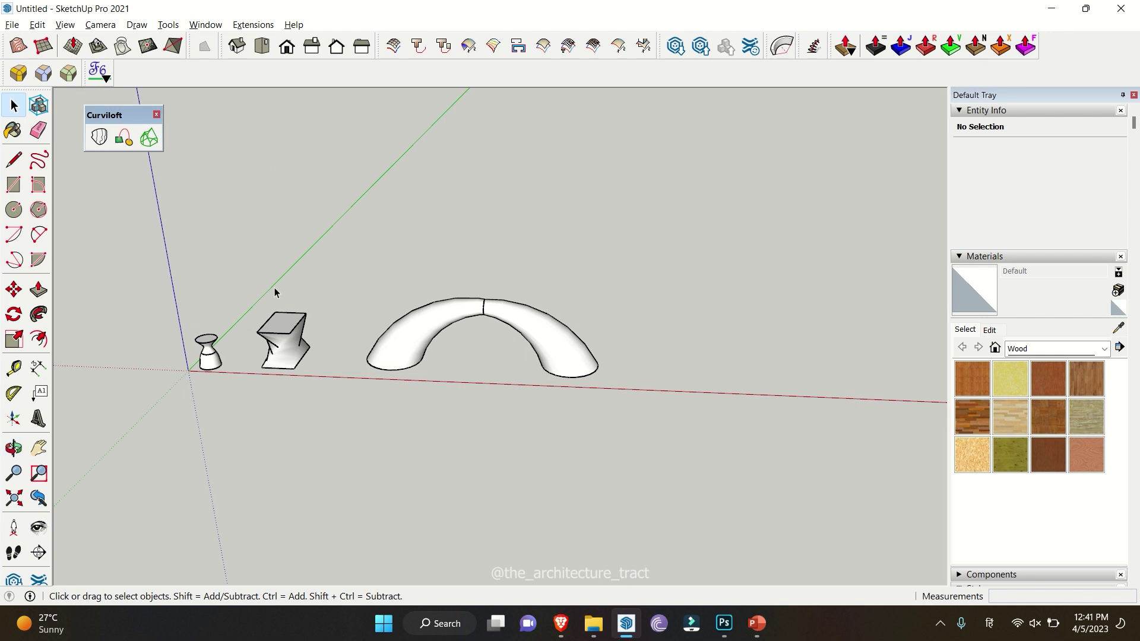
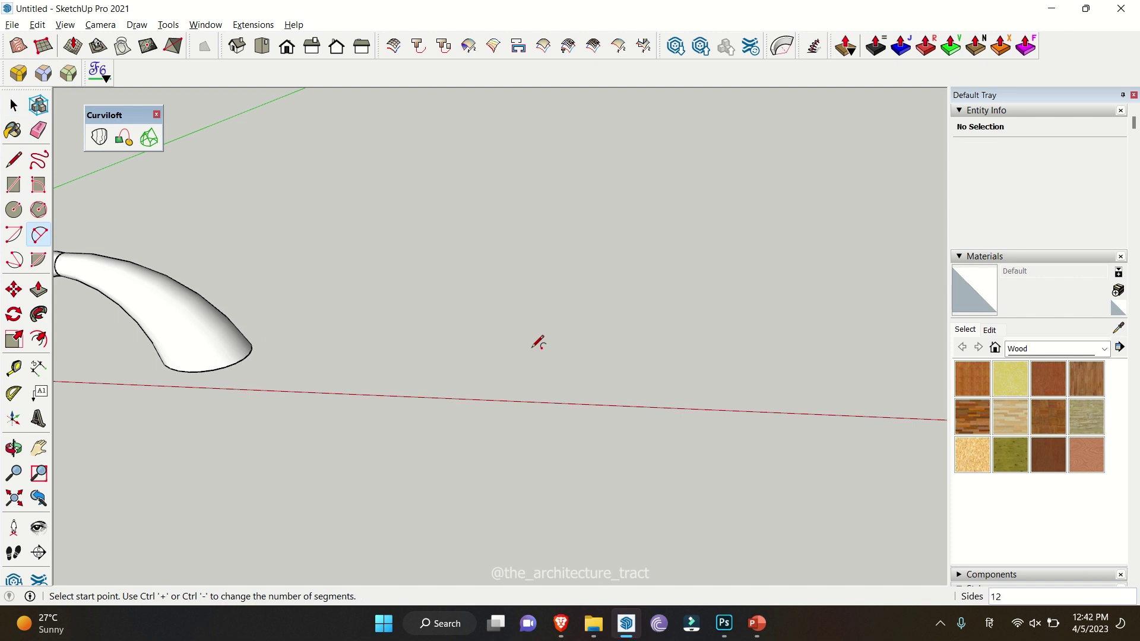
# Draw two end-to-end two-point arcs forming an S-curve beside the arch, with bulges of about 2141327 mm and 1330594 mm.
pyautogui.click(443, 334)
pyautogui.click(636, 341)
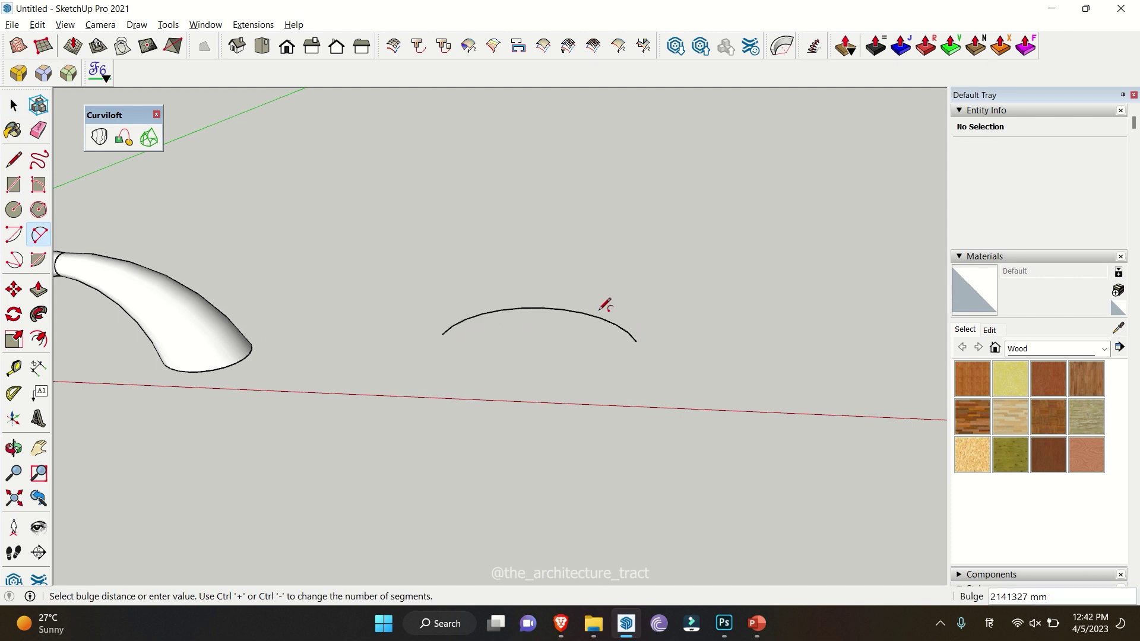
pyautogui.click(604, 306)
pyautogui.click(636, 342)
pyautogui.click(795, 350)
pyautogui.click(734, 368)
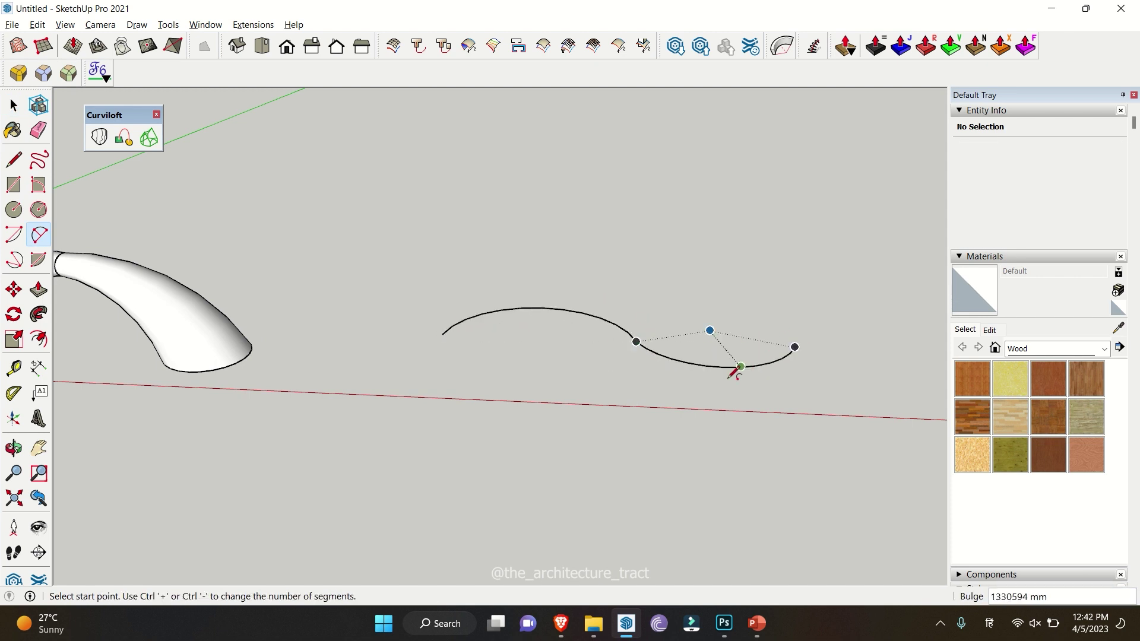
# Weld the two connected arcs into a single curve.
pyautogui.press('space')
pyautogui.moveTo(718, 417); pyautogui.dragTo(387, 119)
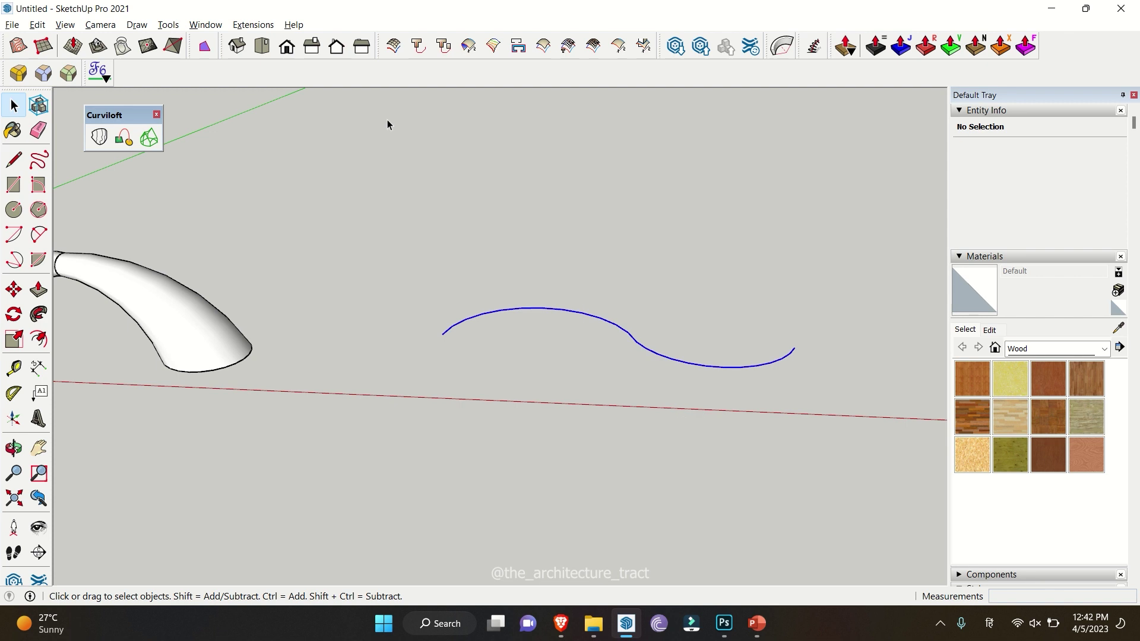
pyautogui.click(253, 25)
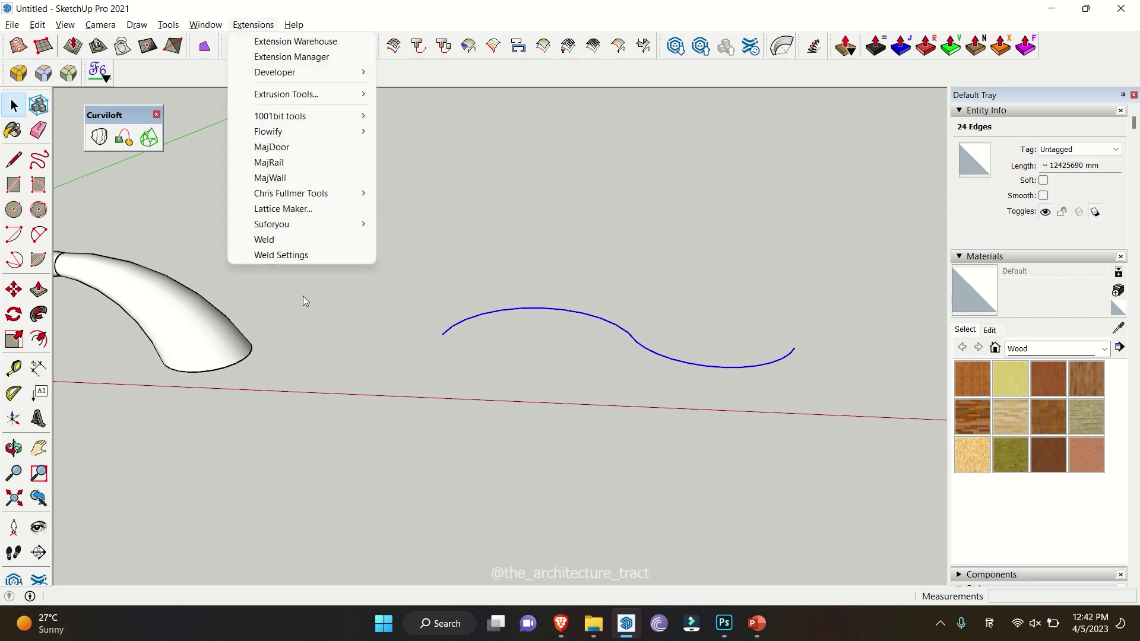
pyautogui.click(279, 241)
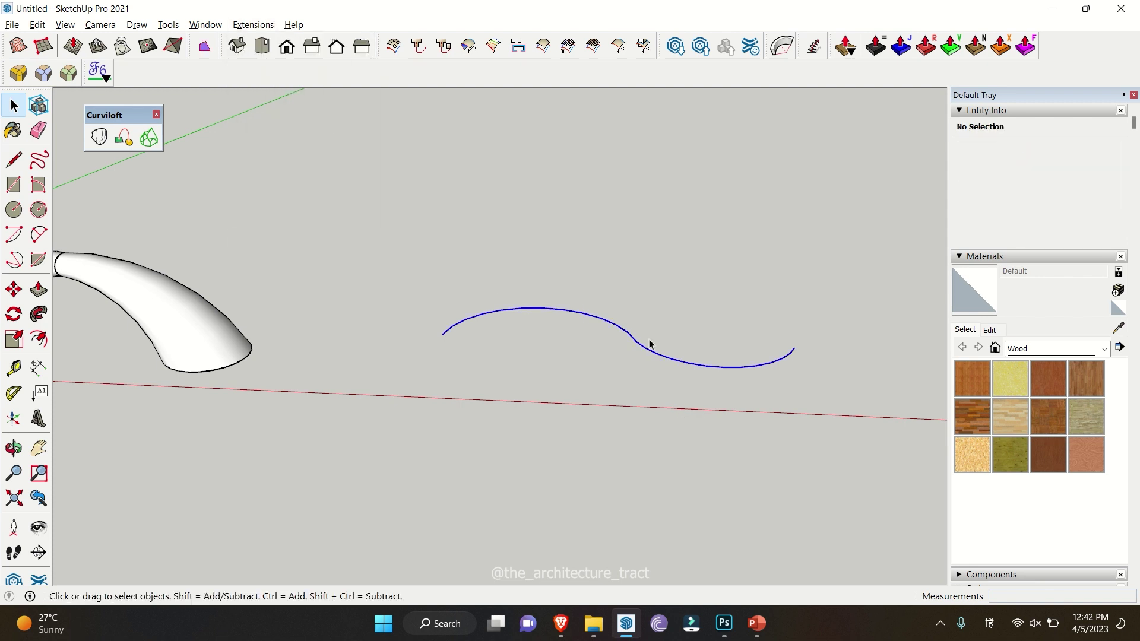
# Select the welded S-curve and rotate it 90 degrees about the vertical axis.
pyautogui.click(659, 354)
pyautogui.moveTo(661, 357); pyautogui.dragTo(631, 357, button='middle')
pyautogui.scroll(-1, 257, 241)
pyautogui.scroll(2, 570, 303)
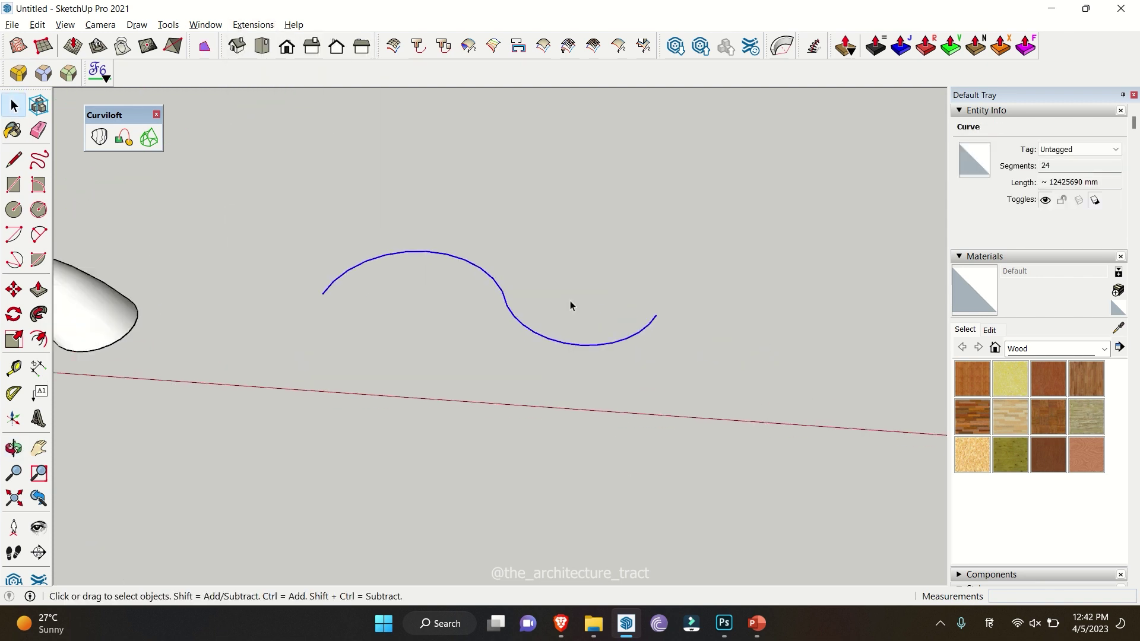
pyautogui.scroll(3, 517, 303)
pyautogui.press('q')
pyautogui.click(473, 390)
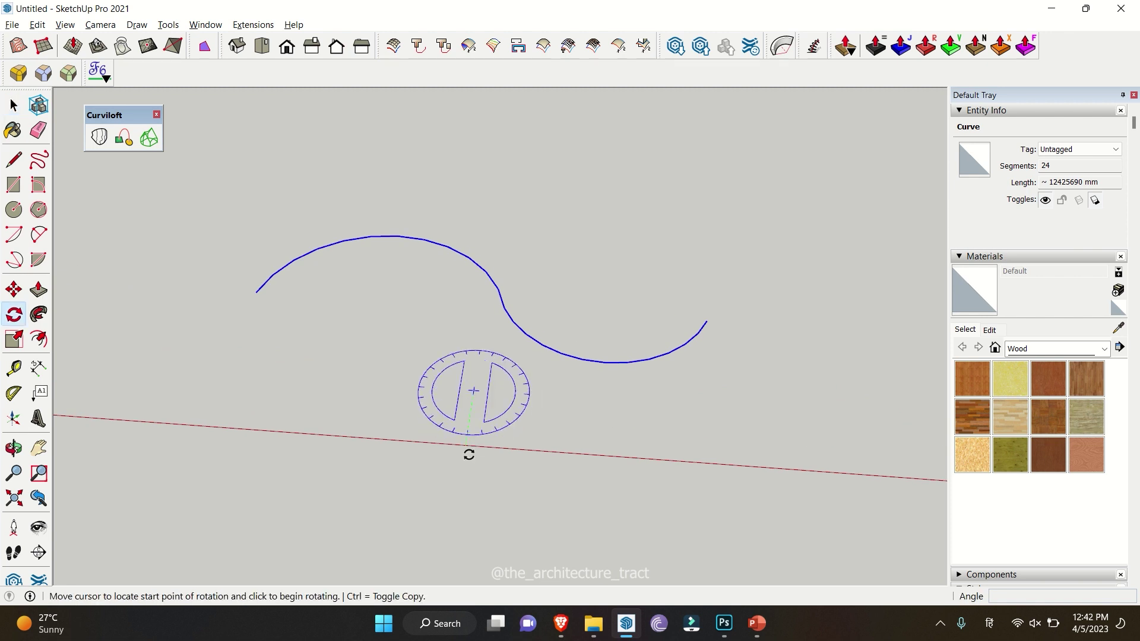
pyautogui.click(463, 452)
pyautogui.click(580, 404)
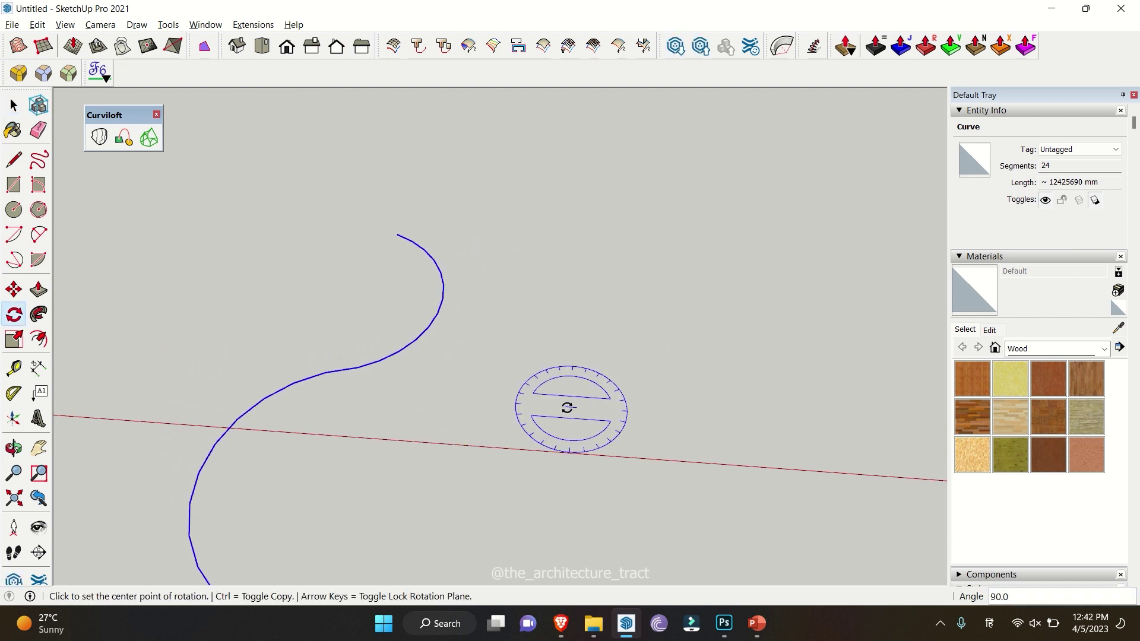
# Rotate the S-curve 90 degrees about the green axis to stand it upright.
pyautogui.click(555, 407)
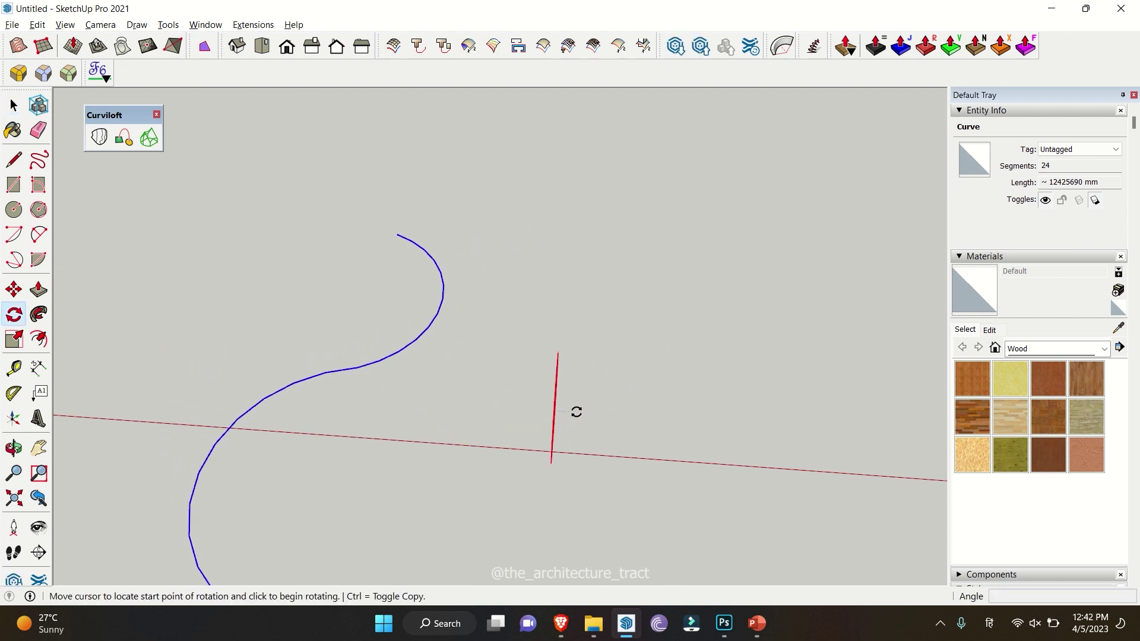
pyautogui.moveTo(567, 412); pyautogui.dragTo(458, 330, button='middle')
pyautogui.click(547, 376)
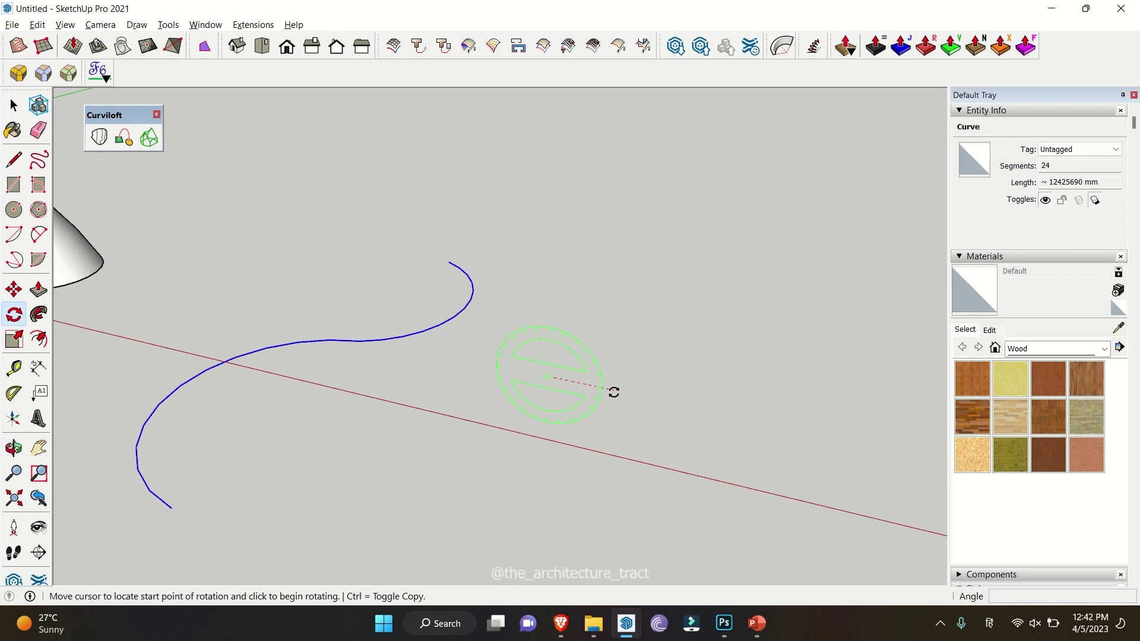
pyautogui.click(614, 390)
pyautogui.click(551, 439)
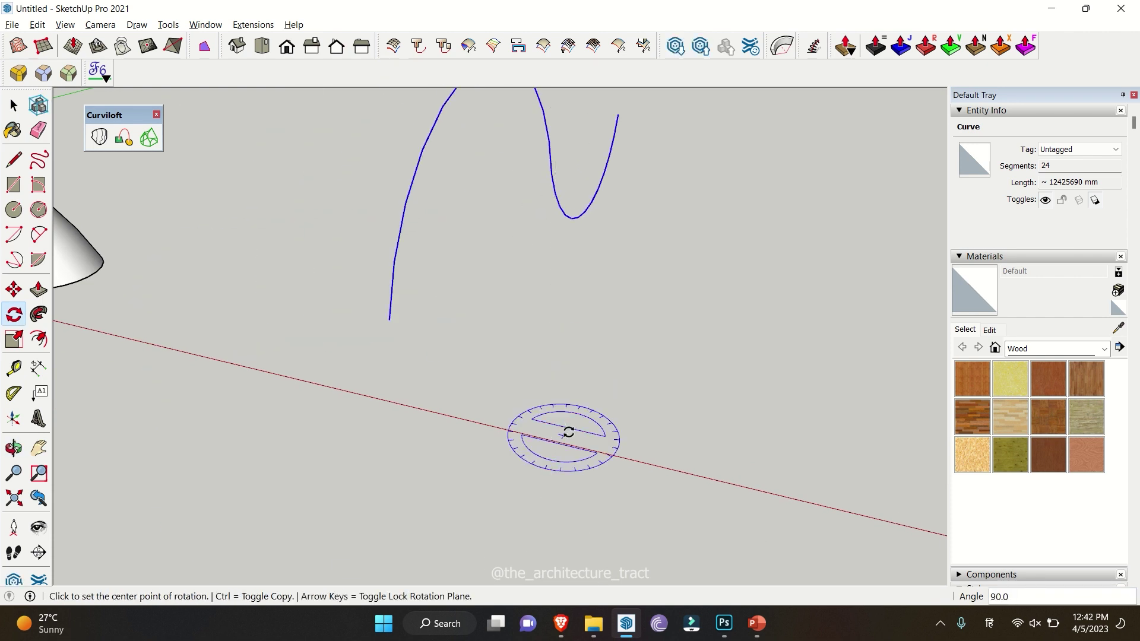
# Rotate the upright S-curve about the vertical axis to run parallel to the red axis.
pyautogui.click(594, 416)
pyautogui.click(568, 455)
pyautogui.click(522, 402)
pyautogui.press('space')
pyautogui.scroll(-6, 501, 483)
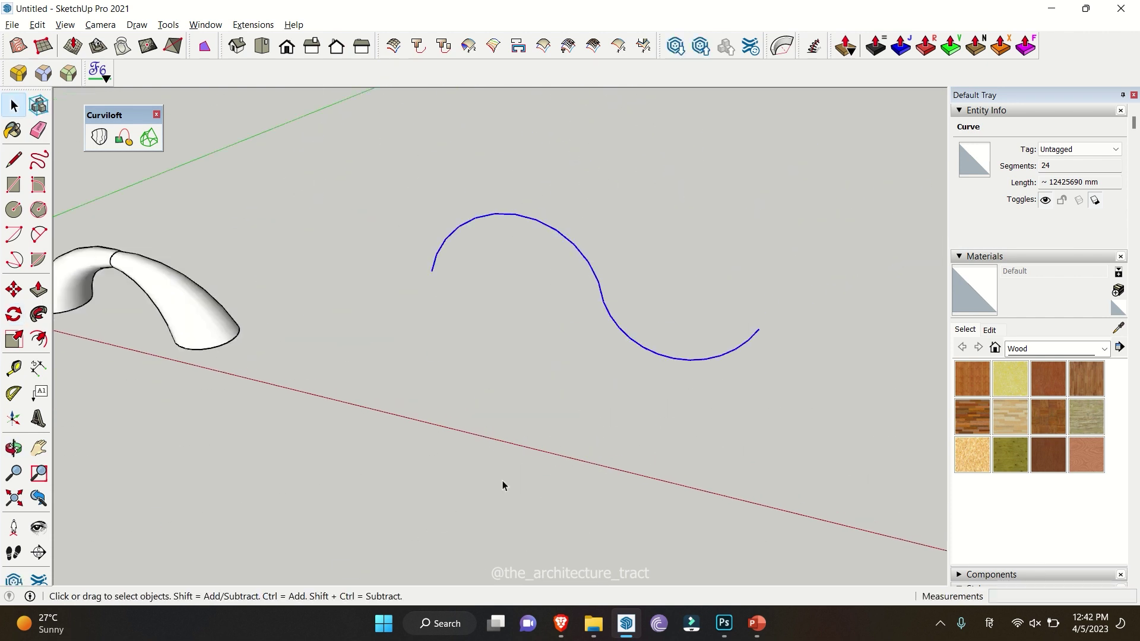
pyautogui.moveTo(558, 481); pyautogui.dragTo(615, 400, button='middle')
# Try to copy the S-curve about 4353096 mm backward along the green axis.
pyautogui.press('m')
pyautogui.scroll(3, 616, 399)
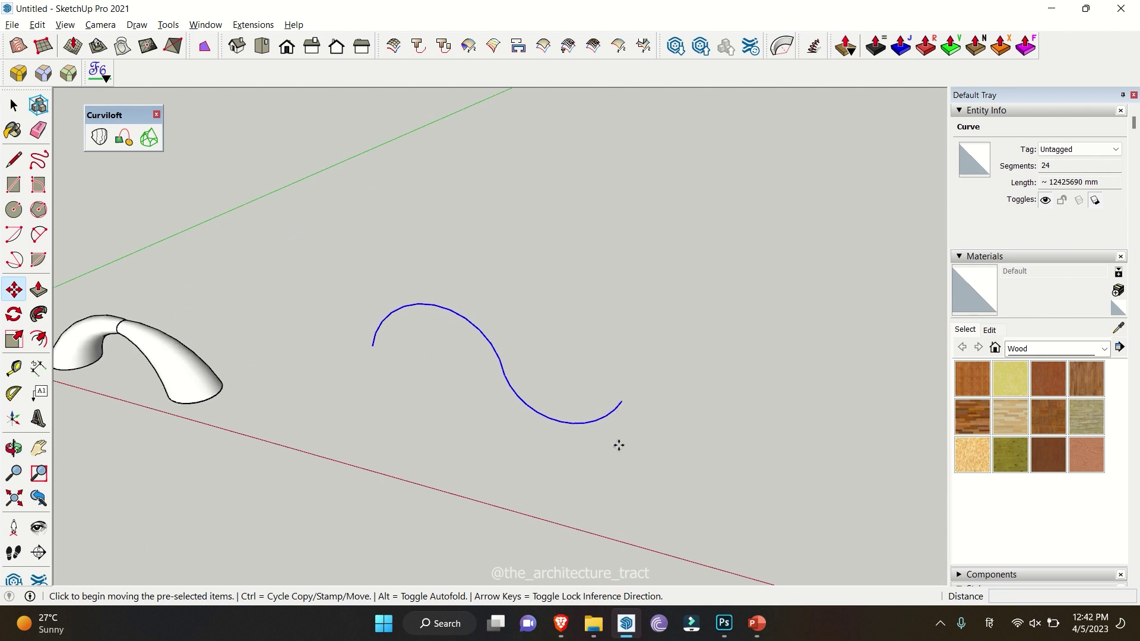
pyautogui.click(618, 445)
pyautogui.press('ctrl')
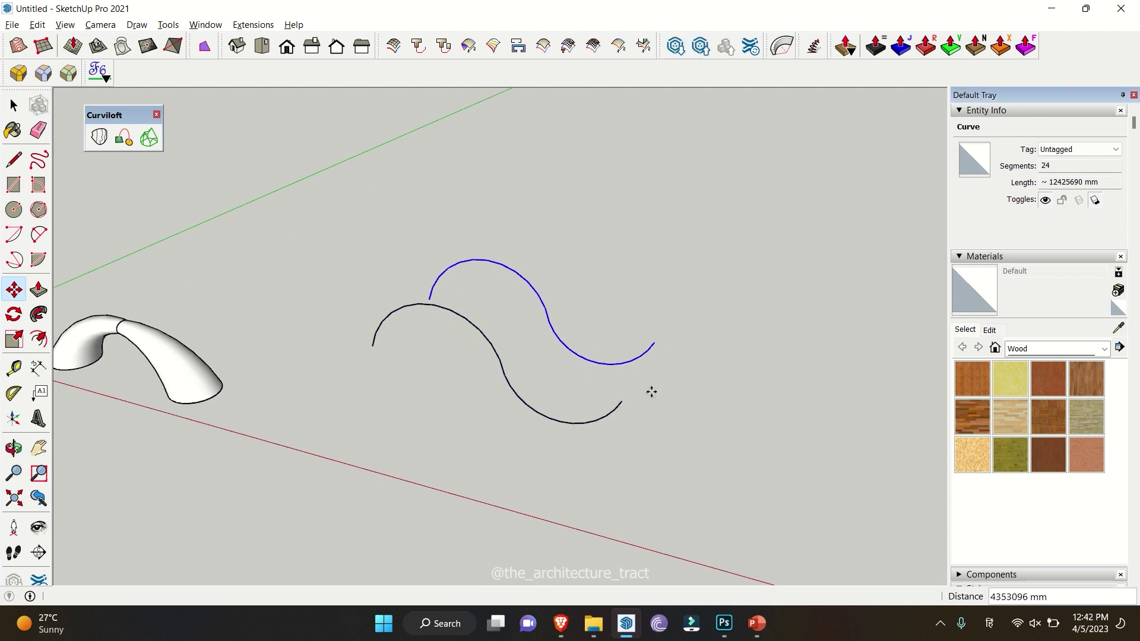
pyautogui.click(651, 392)
pyautogui.hotkey('ctrl', 'z')
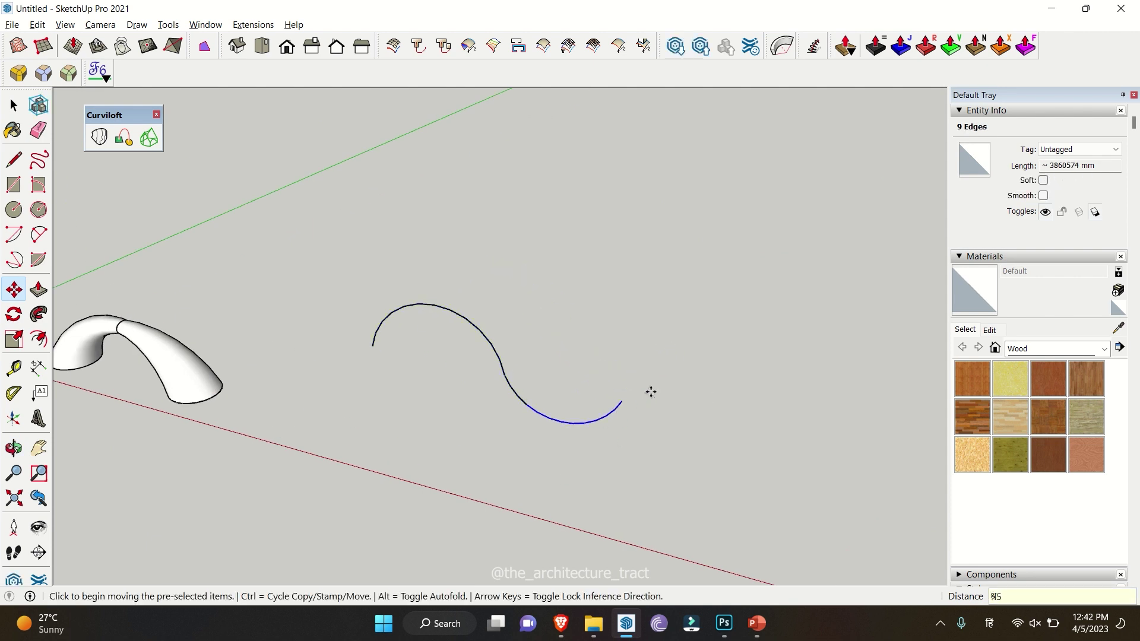
# Switch the keyboard layout from Hindi to English (India).
pyautogui.press('space')
pyautogui.click(989, 623)
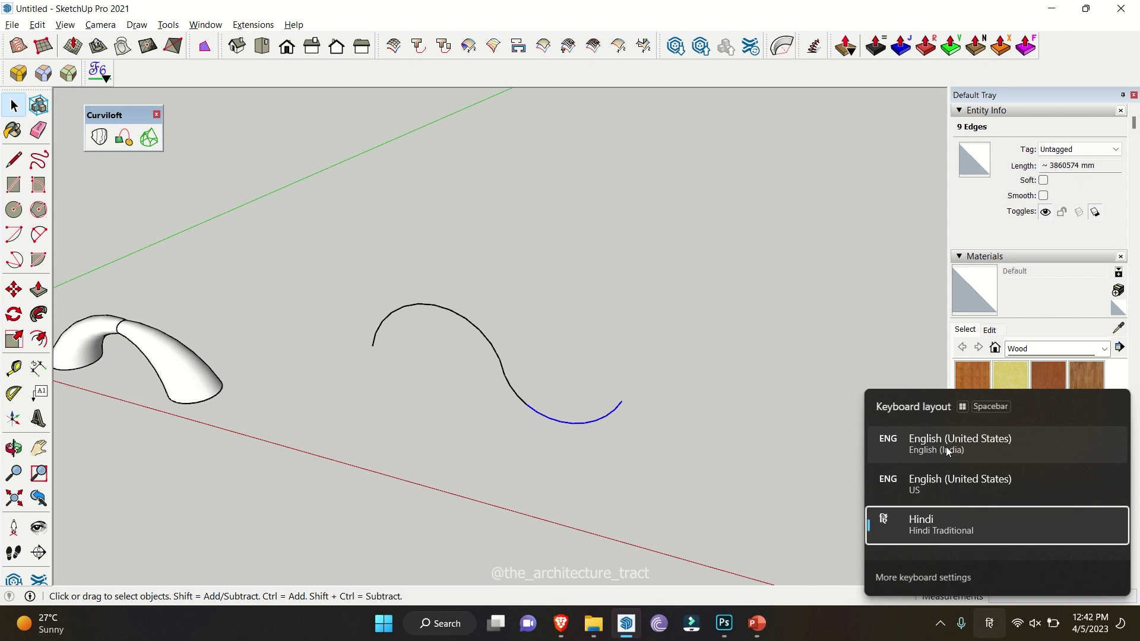
pyautogui.click(948, 448)
# Copy the whole S-curve about 4317276 mm backward along the green axis and array it as six copies (*6).
pyautogui.moveTo(600, 473); pyautogui.dragTo(503, 350)
pyautogui.press('m')
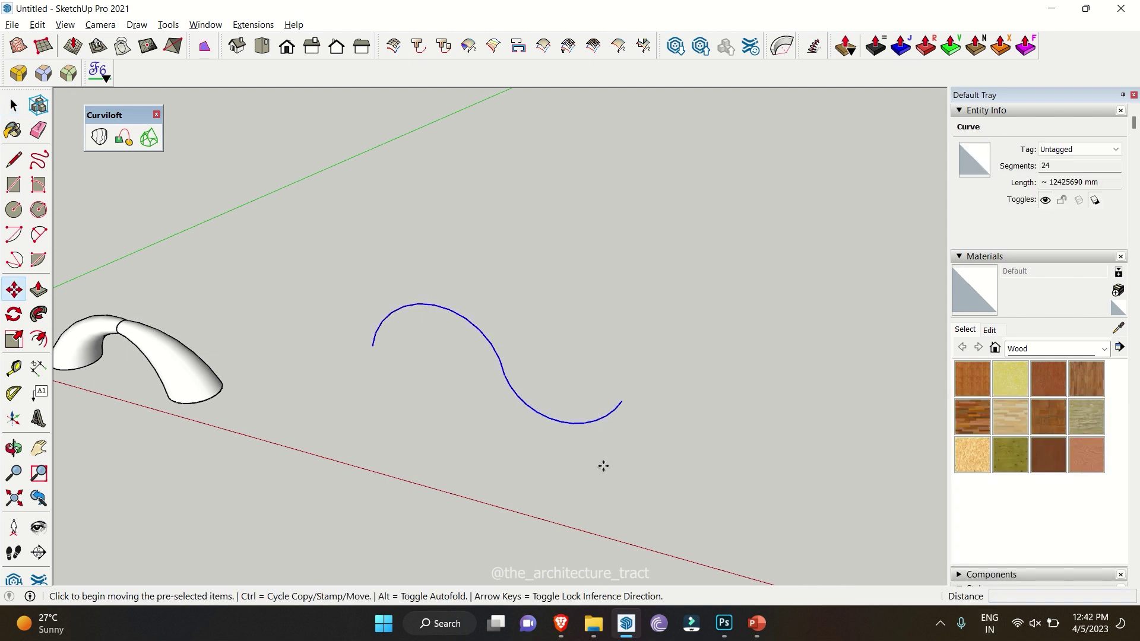
pyautogui.click(603, 466)
pyautogui.press('ctrl')
pyautogui.click(636, 407)
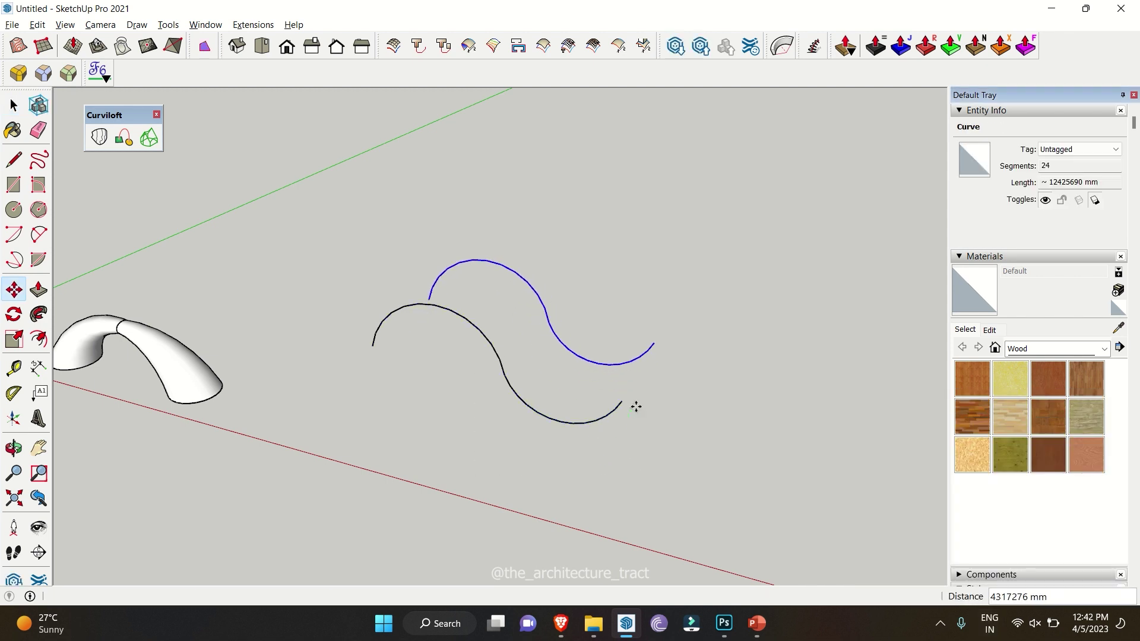
pyautogui.write('*')
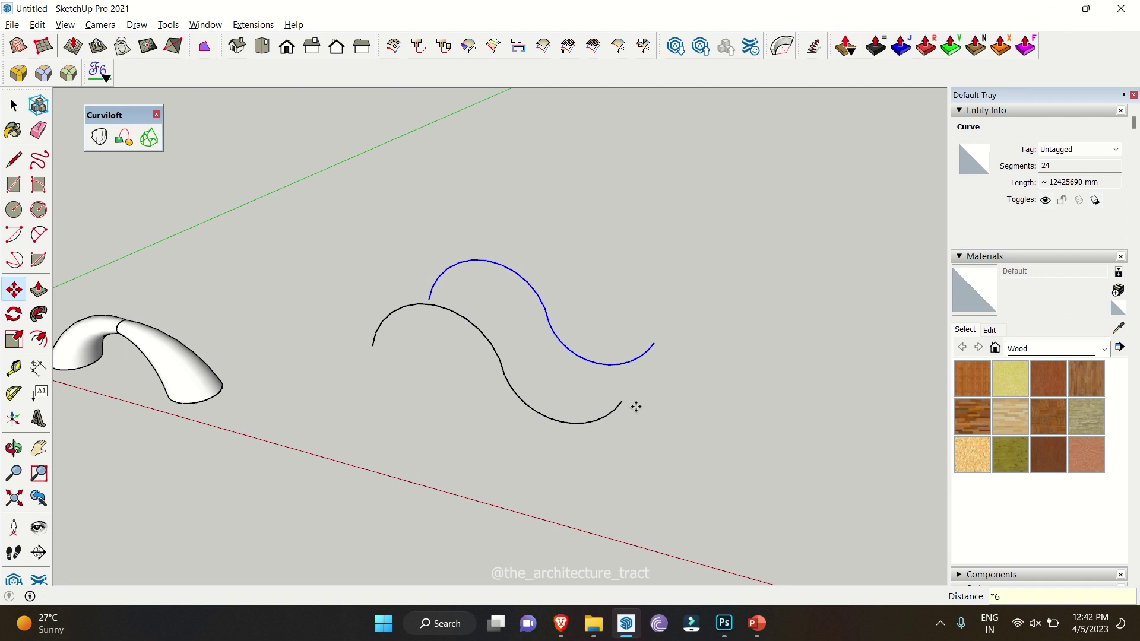
pyautogui.write('6')
pyautogui.press('Return')
# Scale the first copied S-curve down uniformly to a length of about 9567781 mm.
pyautogui.press('space')
pyautogui.moveTo(597, 356); pyautogui.dragTo(595, 356)
pyautogui.press('s')
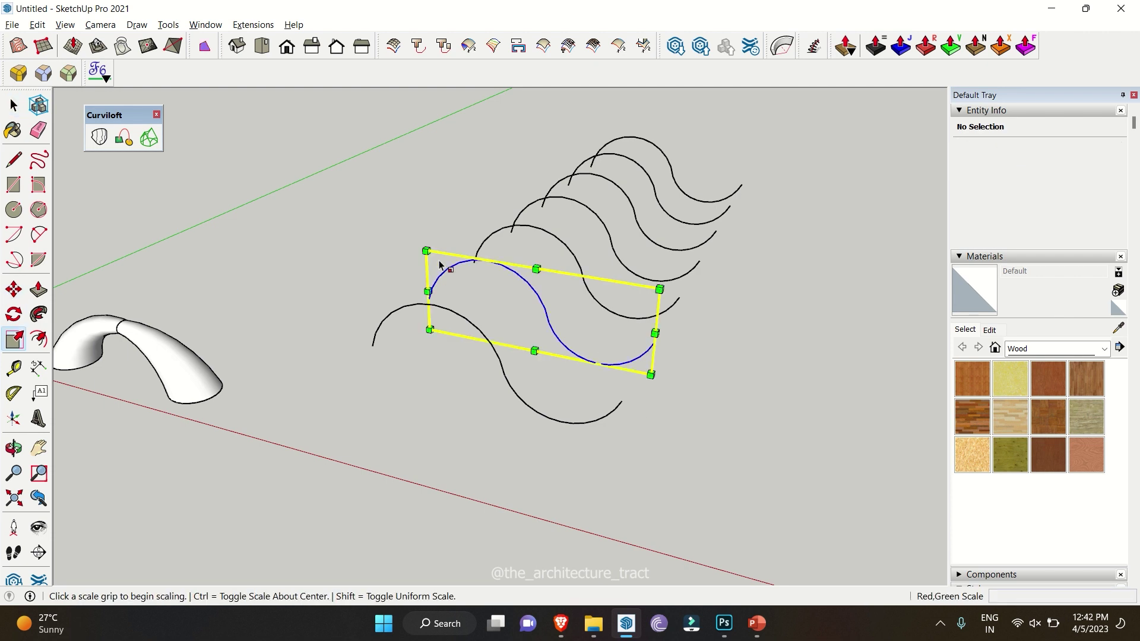
pyautogui.click(426, 247)
pyautogui.click(476, 278)
pyautogui.press('space')
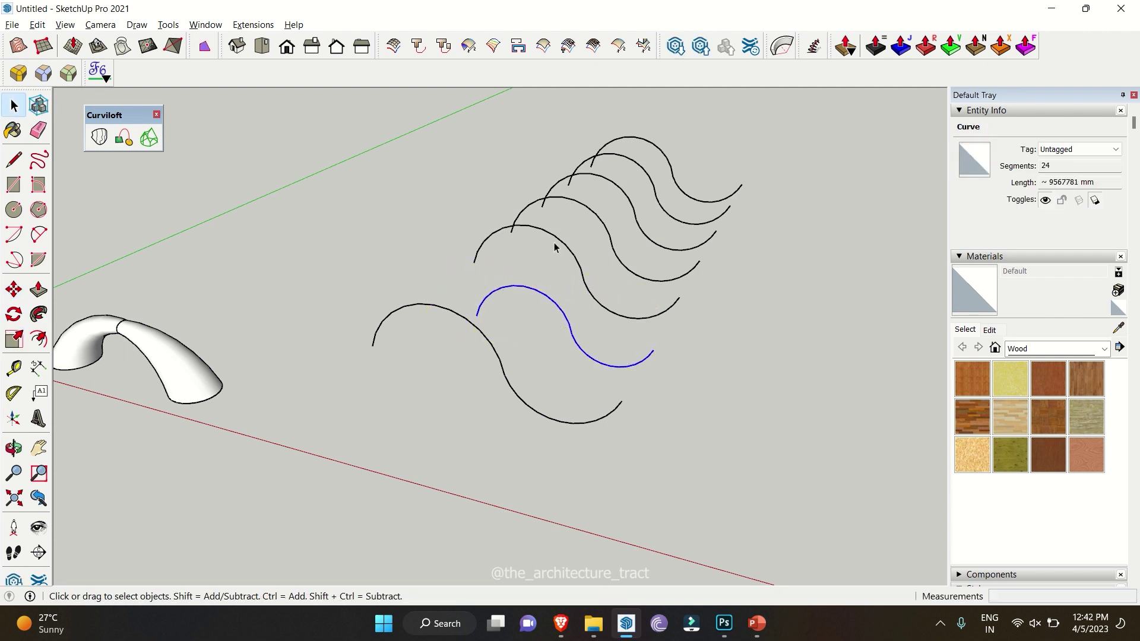
# Scale the second copied S-curve down uniformly to a length of about 10189066 mm.
pyautogui.click(555, 242)
pyautogui.press('s')
pyautogui.click(678, 249)
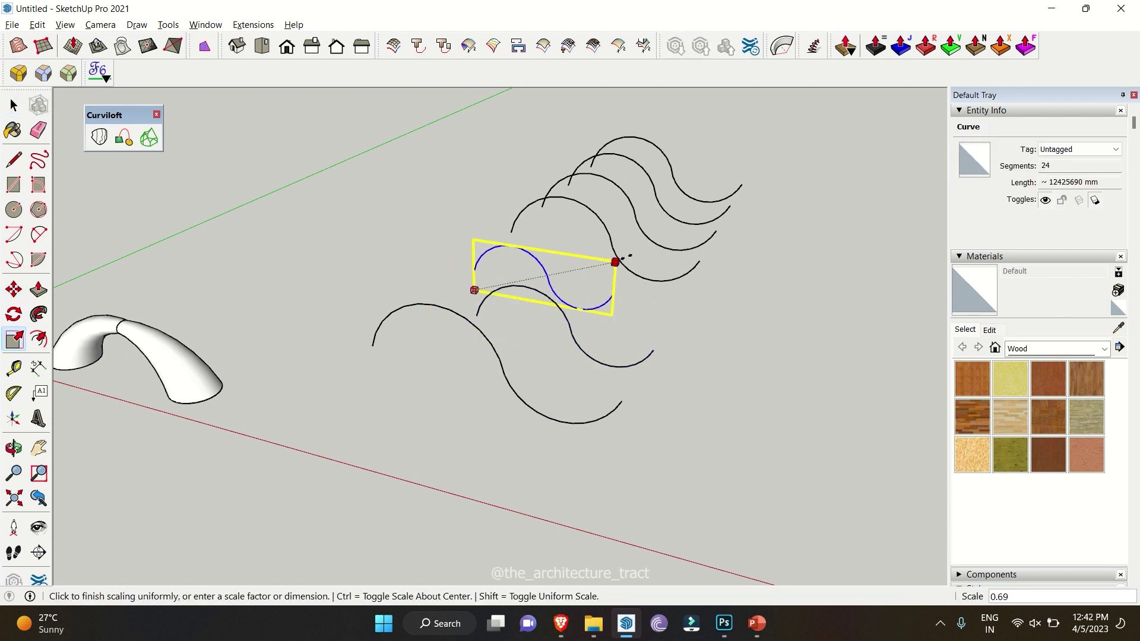
pyautogui.click(620, 236)
pyautogui.press('space')
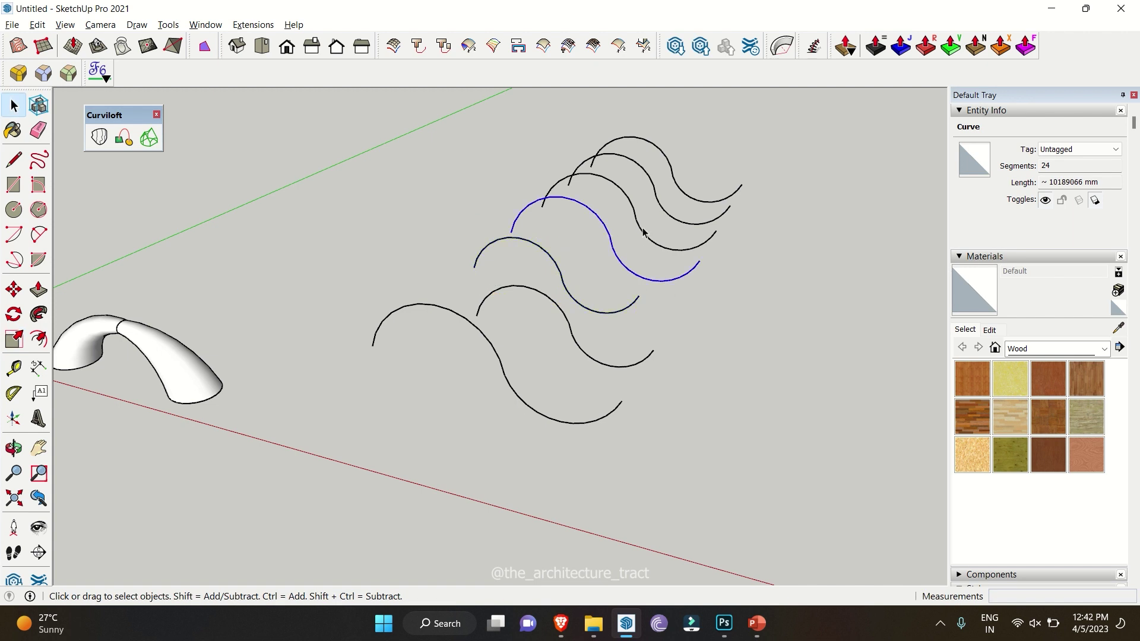
# Scale the fourth copied S-curve down uniformly from its far upper corner.
pyautogui.click(644, 232)
pyautogui.press('s')
pyautogui.click(722, 189)
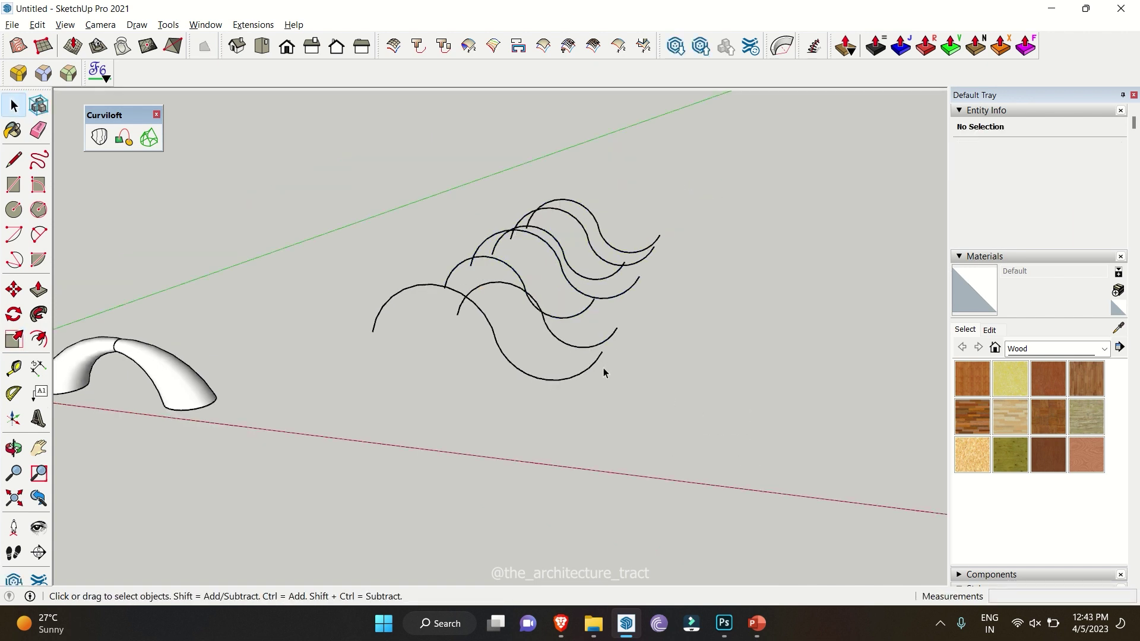
pyautogui.moveTo(604, 368); pyautogui.dragTo(656, 461, button='middle')
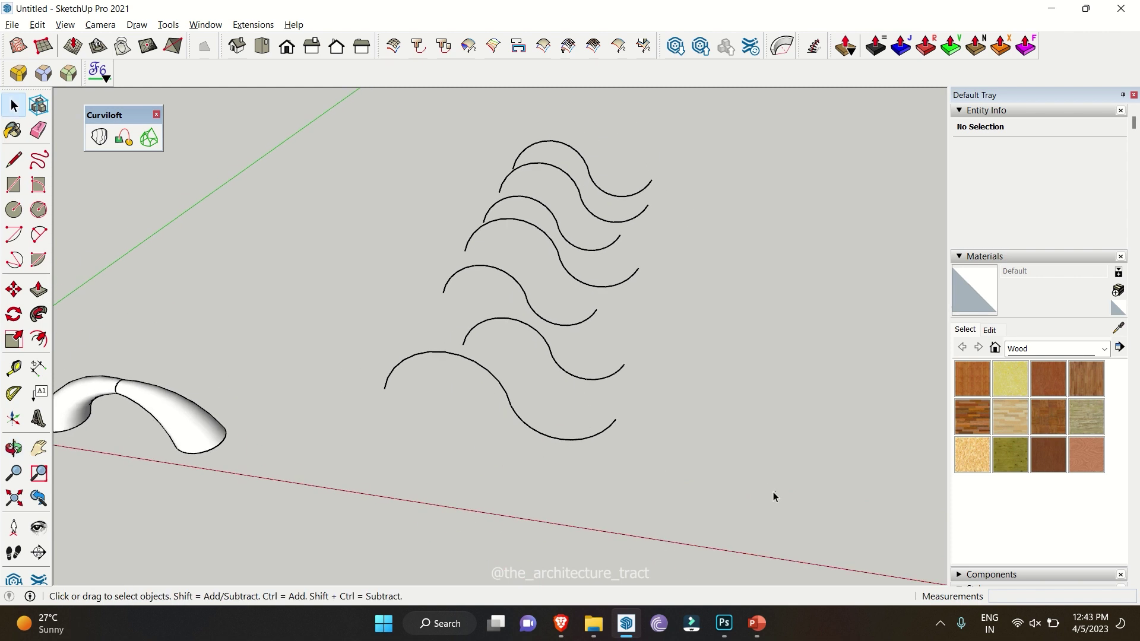
# Select all seven S-curves and preview a Curviloft Loft by Spline surface through them.
pyautogui.moveTo(572, 148); pyautogui.dragTo(575, 154)
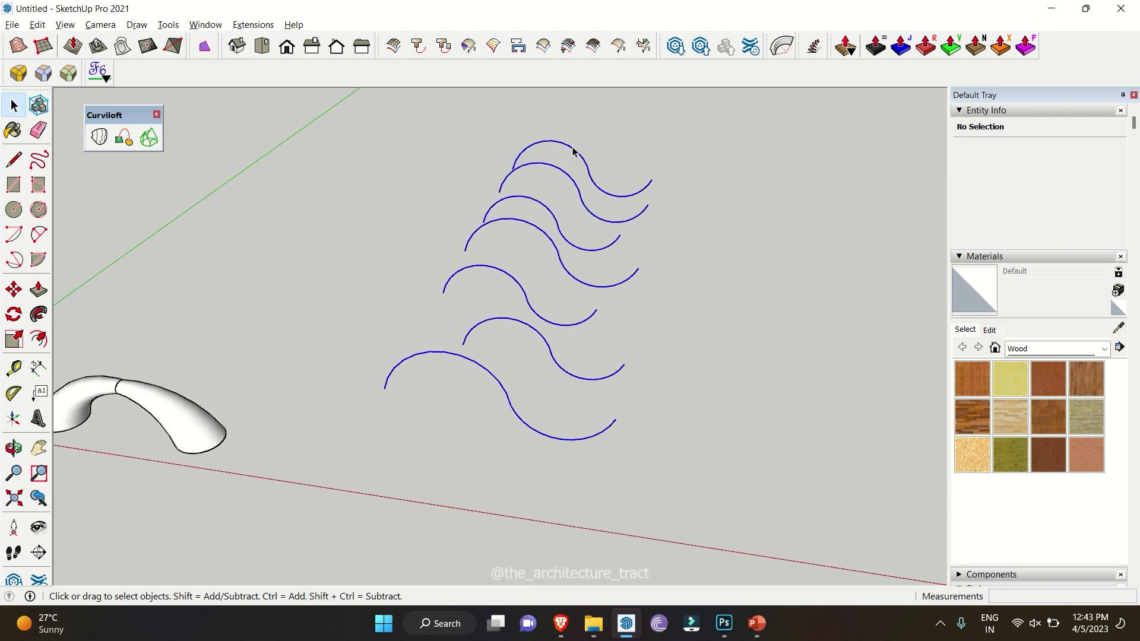
pyautogui.click(110, 141)
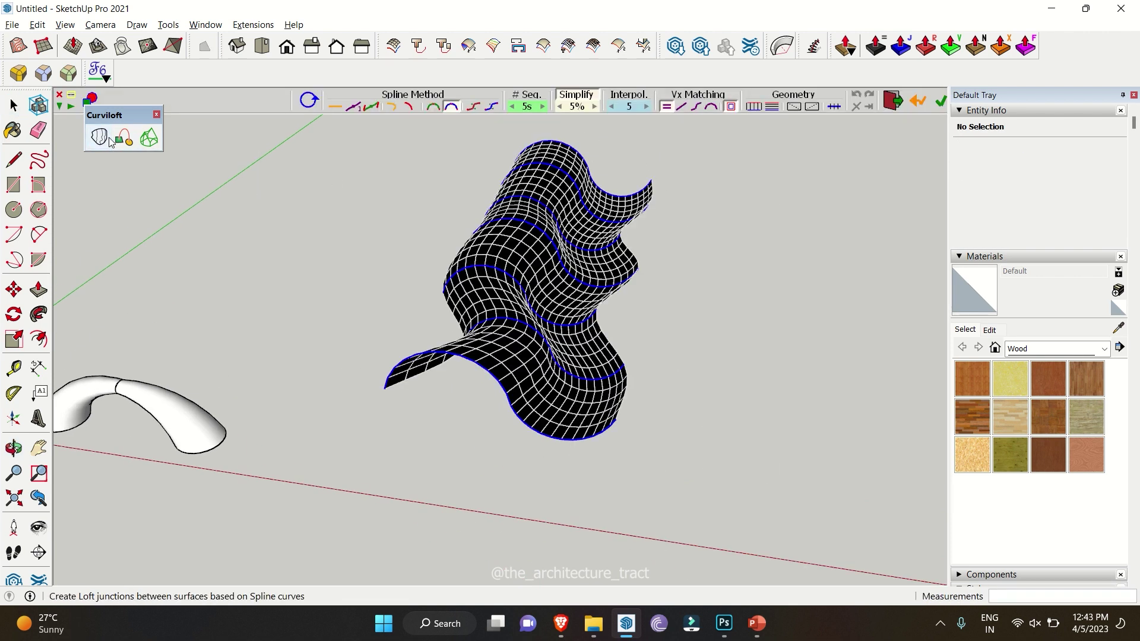
pyautogui.moveTo(530, 340); pyautogui.dragTo(555, 367, button='middle')
pyautogui.scroll(3, 556, 366)
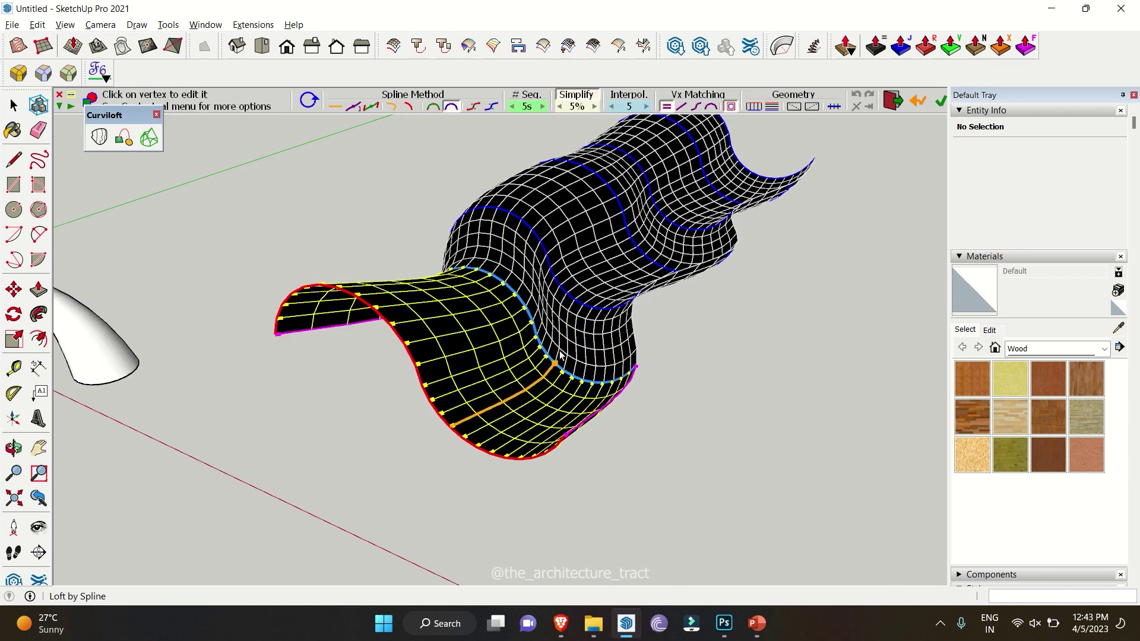
pyautogui.moveTo(581, 268); pyautogui.dragTo(638, 271, button='middle')
pyautogui.scroll(2, 638, 268)
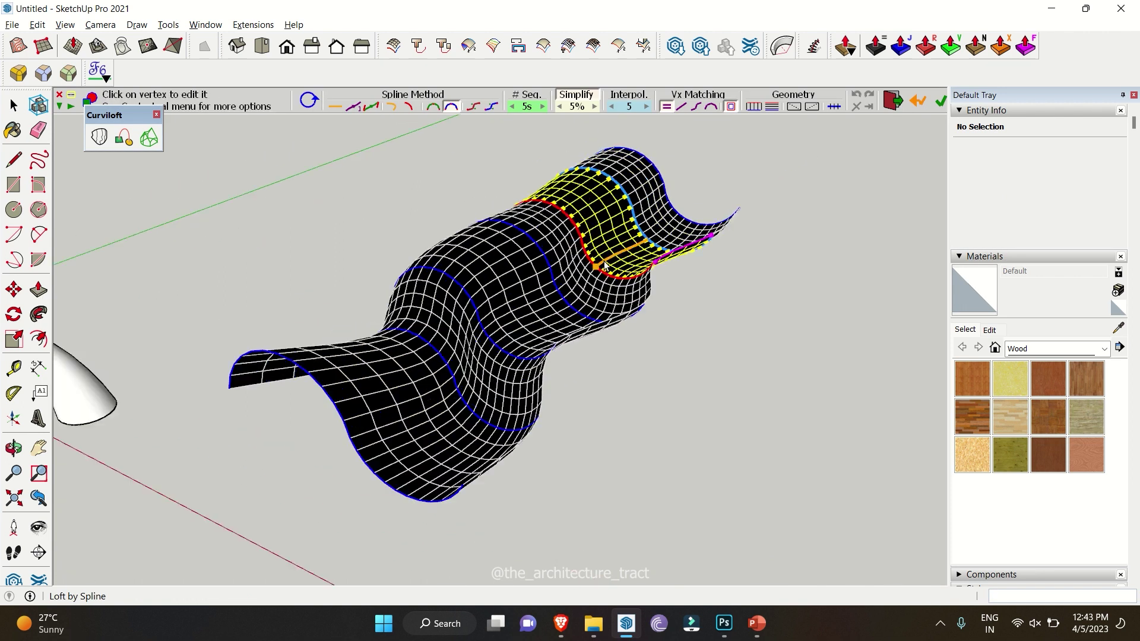
# Set the loft's segment count to 20s and generate the wavy surface.
pyautogui.click(543, 106)
pyautogui.click(543, 106)
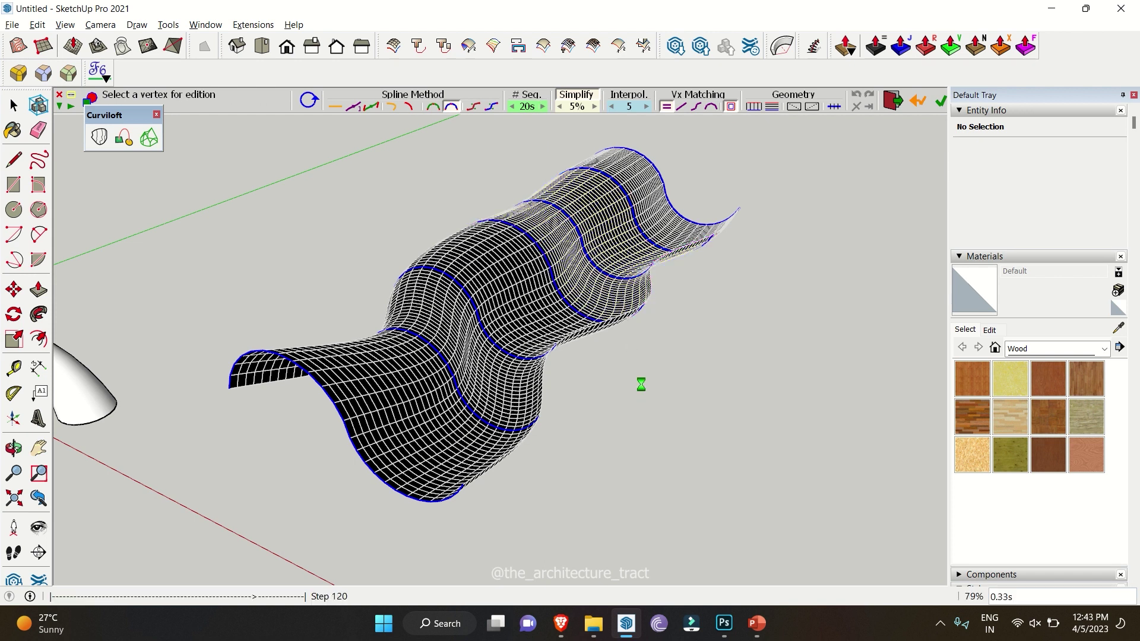
pyautogui.click(646, 391)
pyautogui.moveTo(506, 303)
pyautogui.mouseDown(button='middle')
pyautogui.moveTo(556, 299)
pyautogui.moveTo(702, 170)
pyautogui.moveTo(455, 300)
pyautogui.moveTo(596, 265)
pyautogui.mouseUp(button='middle')
pyautogui.scroll(-2, 454, 302)
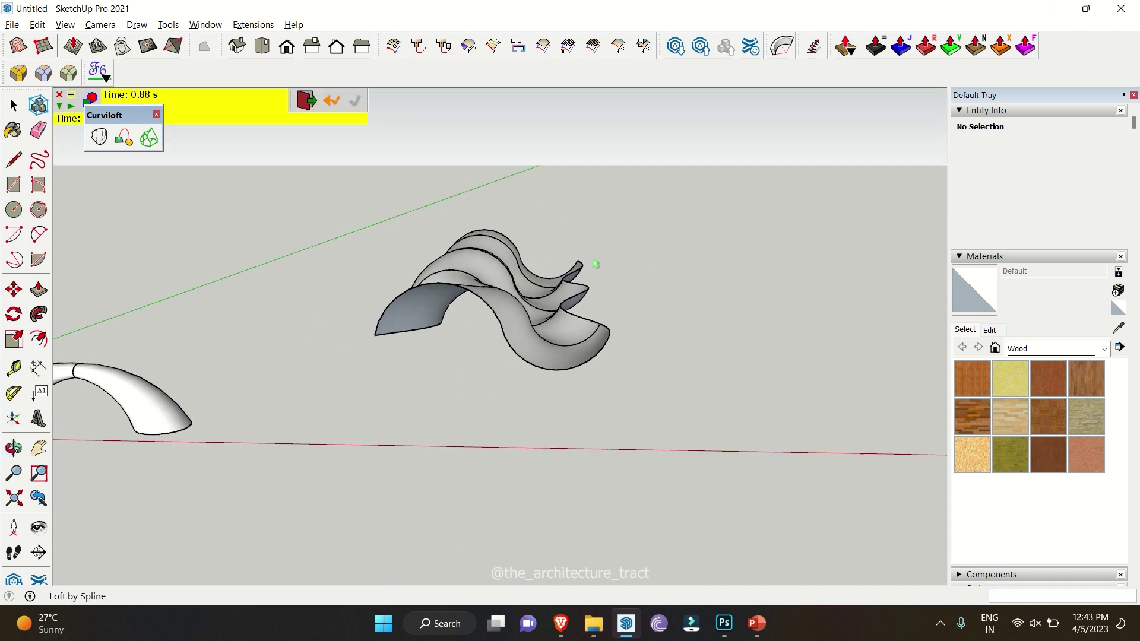
pyautogui.keyDown('shift'); pyautogui.moveTo(478, 319); pyautogui.dragTo(305, 323, button='middle'); pyautogui.keyUp('shift')
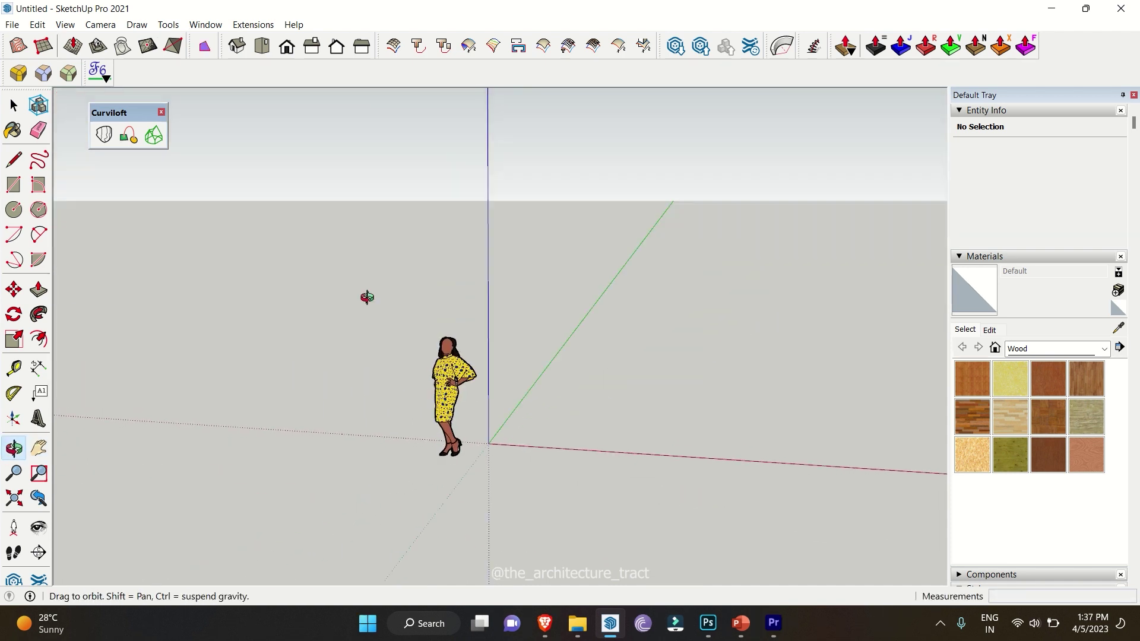
# Draw a rectangle on the ground beside the scale figure, long along the red axis and about 1597 mm along the green axis.
pyautogui.press('space')
pyautogui.scroll(3, 571, 400)
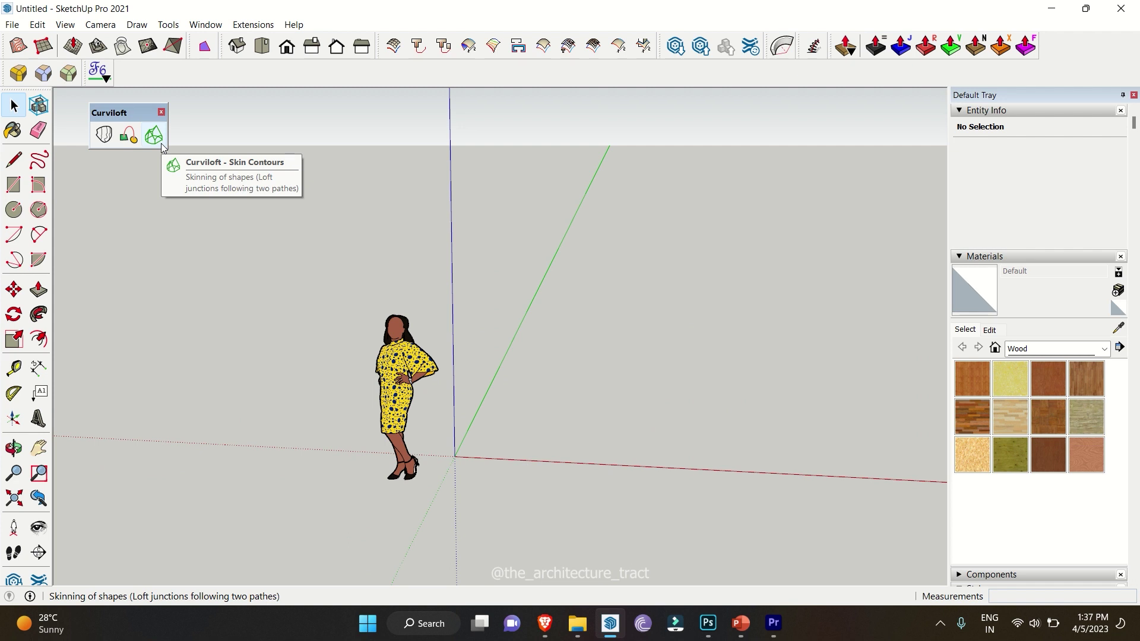
pyautogui.moveTo(184, 185); pyautogui.dragTo(470, 364, button='middle')
pyautogui.press('r')
pyautogui.click(491, 397)
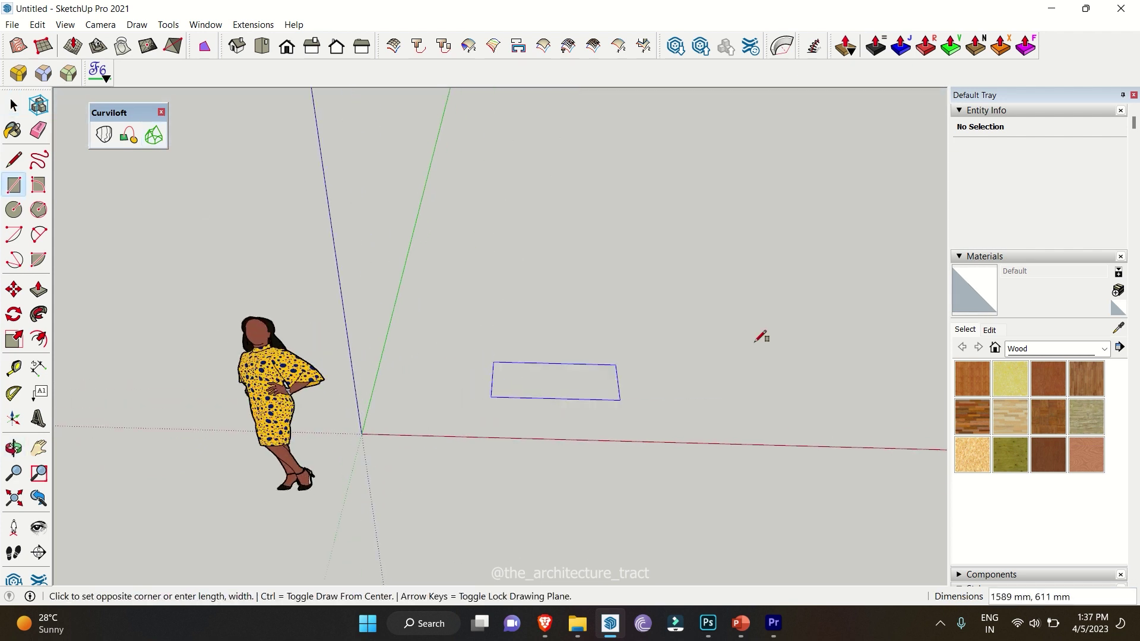
pyautogui.click(824, 302)
pyautogui.press('space')
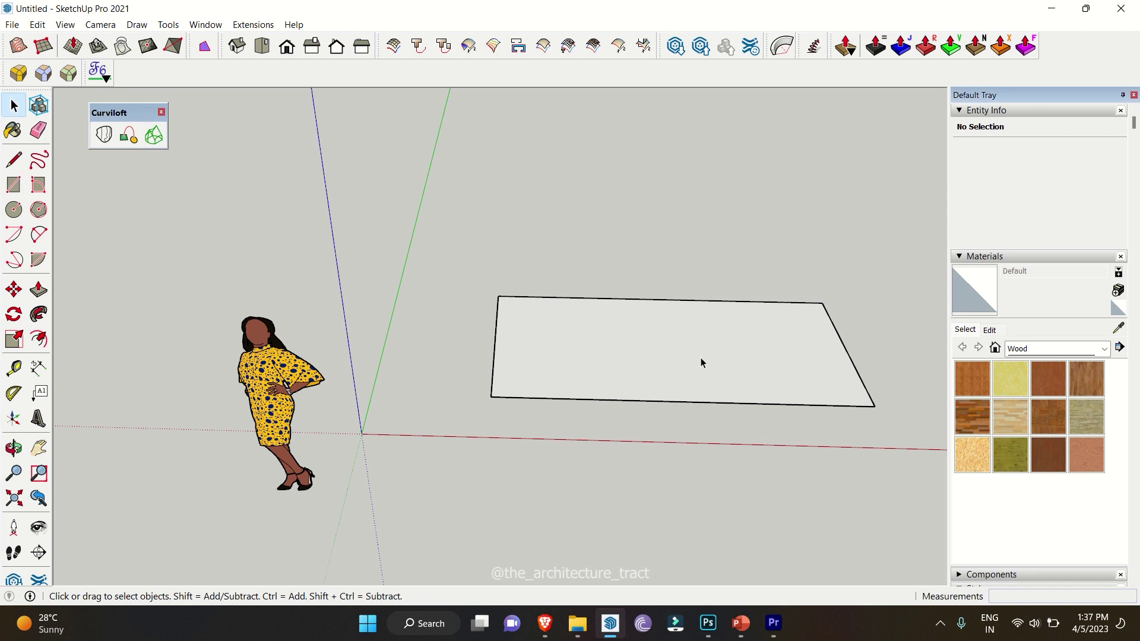
# Draw an upright two-point arc with a radius of about 817 mm over the rectangle's short edge nearest the origin.
pyautogui.moveTo(702, 360); pyautogui.dragTo(453, 383, button='middle')
pyautogui.press('a')
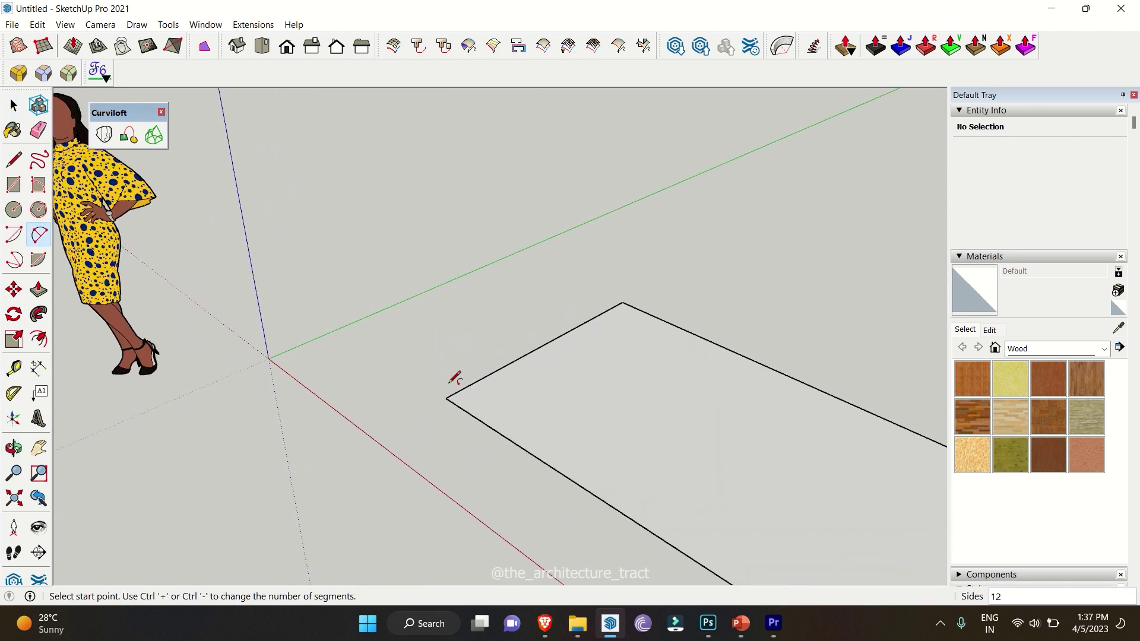
pyautogui.click(445, 398)
pyautogui.click(622, 302)
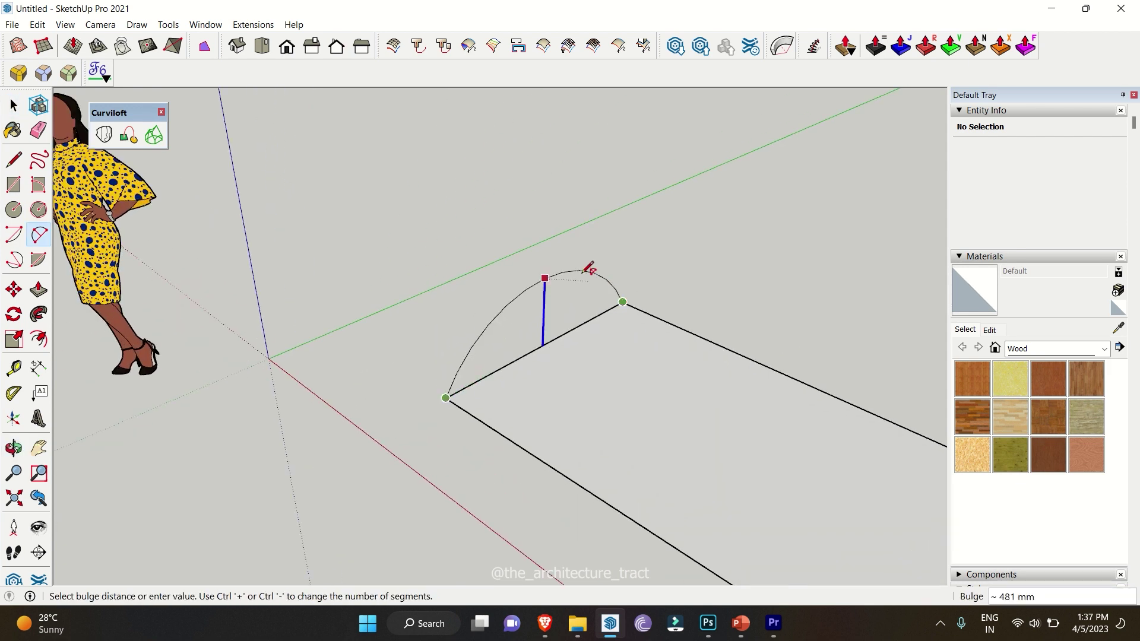
pyautogui.click(562, 247)
pyautogui.press('space')
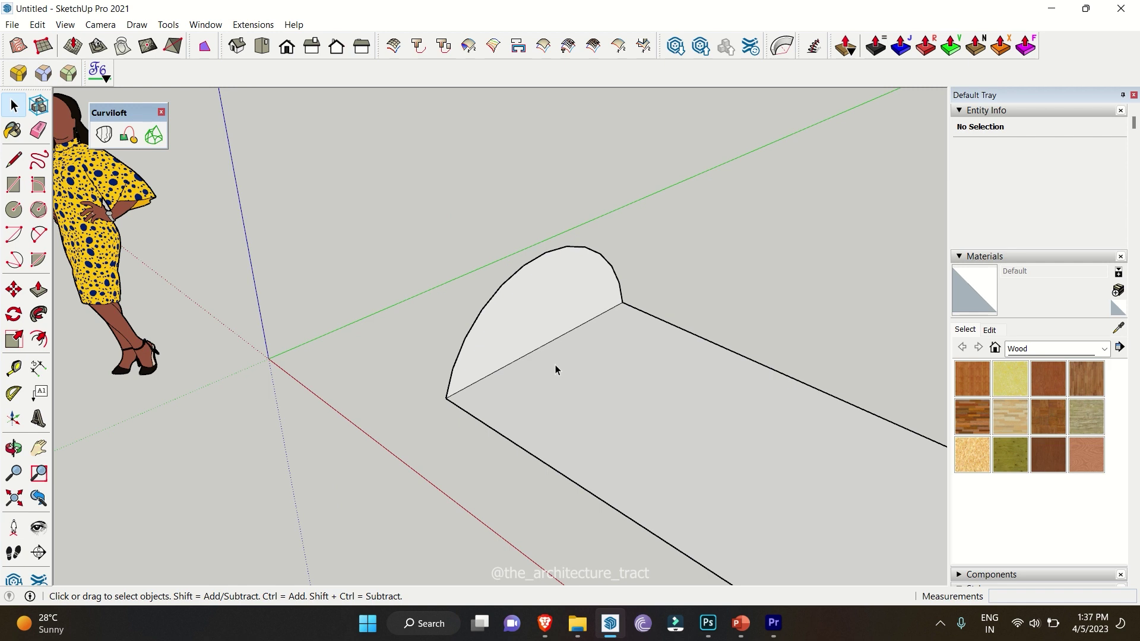
# Delete the faces of the arc and rectangle and erase the short edge beneath the arc.
pyautogui.click(555, 364)
pyautogui.click(539, 343)
pyautogui.press('Delete')
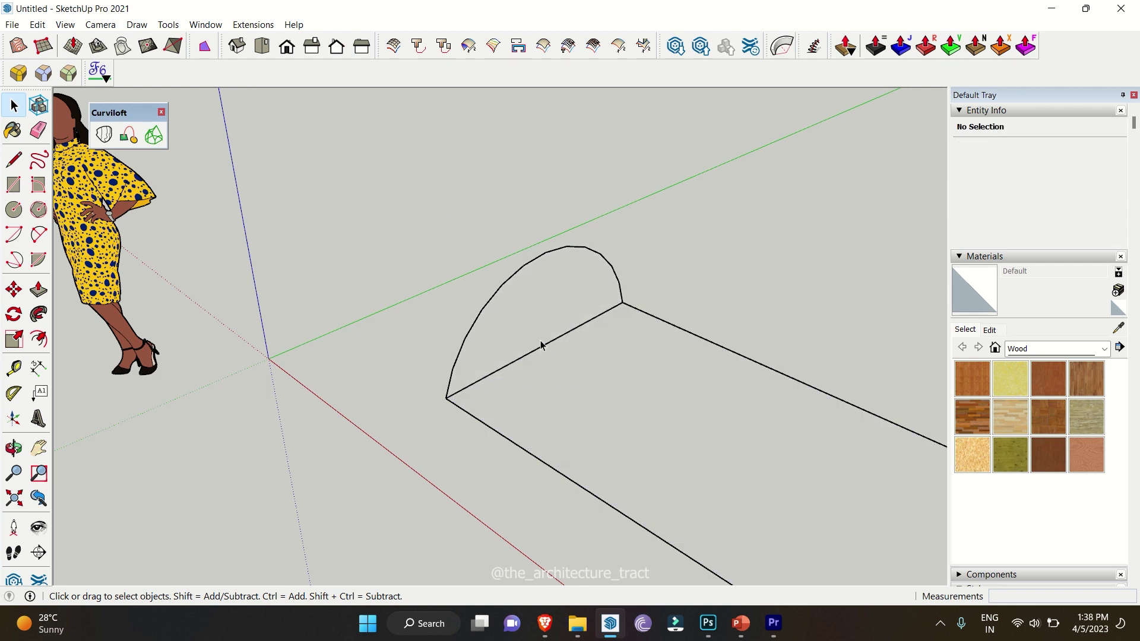
pyautogui.press('e')
pyautogui.click(557, 338)
pyautogui.moveTo(557, 339)
pyautogui.mouseDown(button='middle')
pyautogui.moveTo(249, 251)
pyautogui.moveTo(551, 324)
pyautogui.moveTo(447, 221)
pyautogui.moveTo(438, 227)
pyautogui.moveTo(463, 265)
pyautogui.moveTo(570, 326)
pyautogui.moveTo(500, 310)
pyautogui.mouseUp(button='middle')
pyautogui.press('space')
pyautogui.scroll(2, 463, 267)
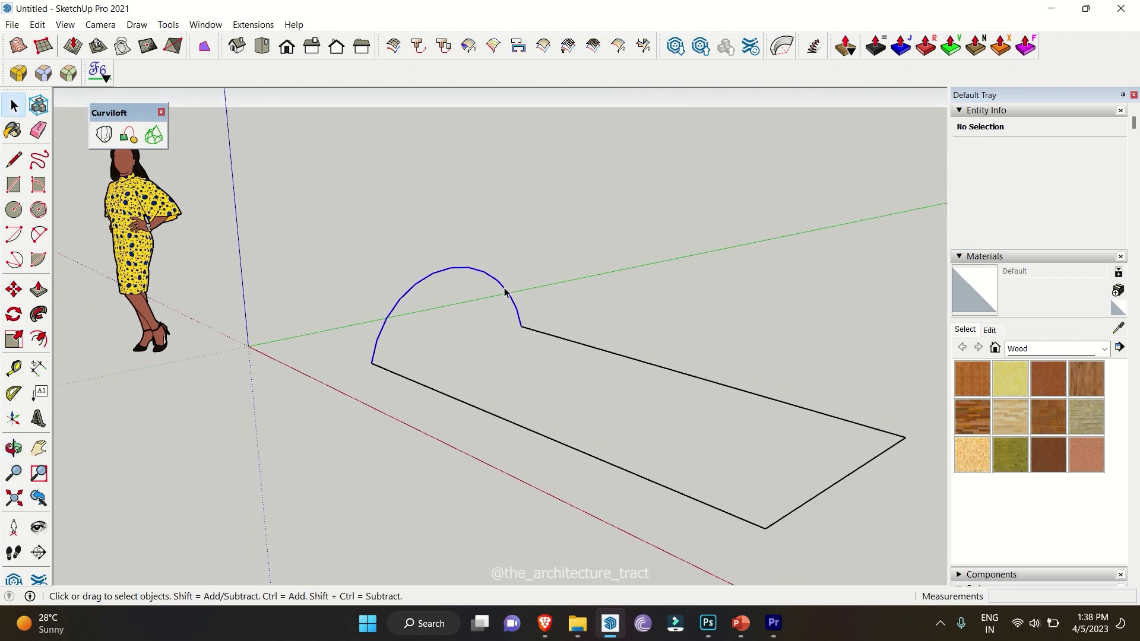
# Copy the upright arc along the rectangle's long edge to its opposite end.
pyautogui.click(504, 291)
pyautogui.press('m')
pyautogui.click(521, 327)
pyautogui.press('ctrl')
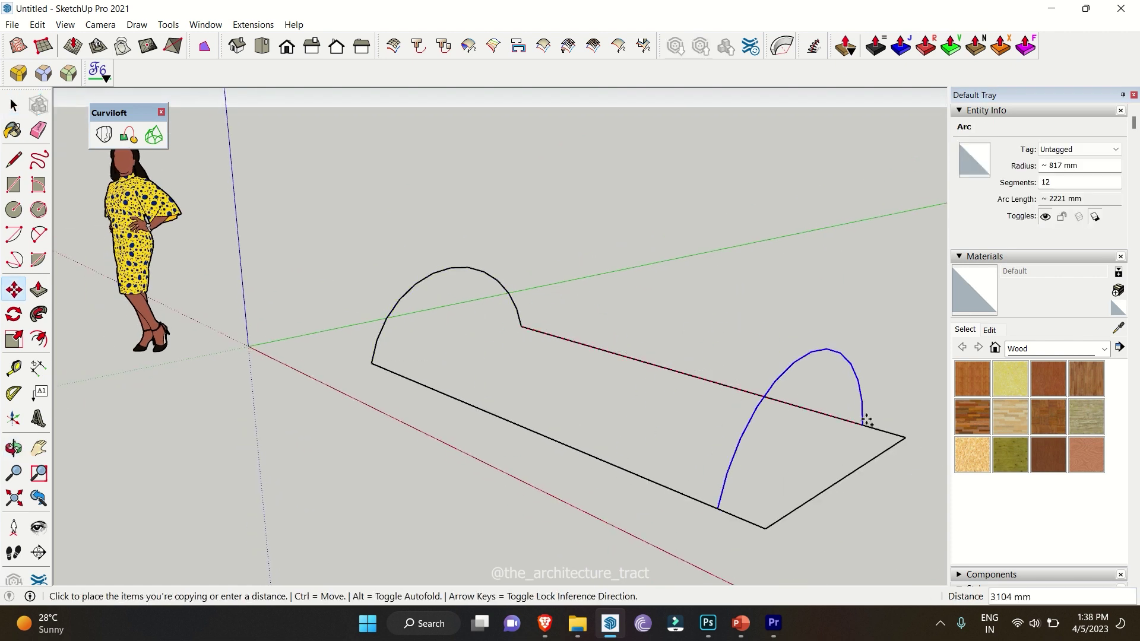
pyautogui.click(900, 436)
# Erase the rectangle's remaining straight edges so that only the two upright arcs are left.
pyautogui.press('e')
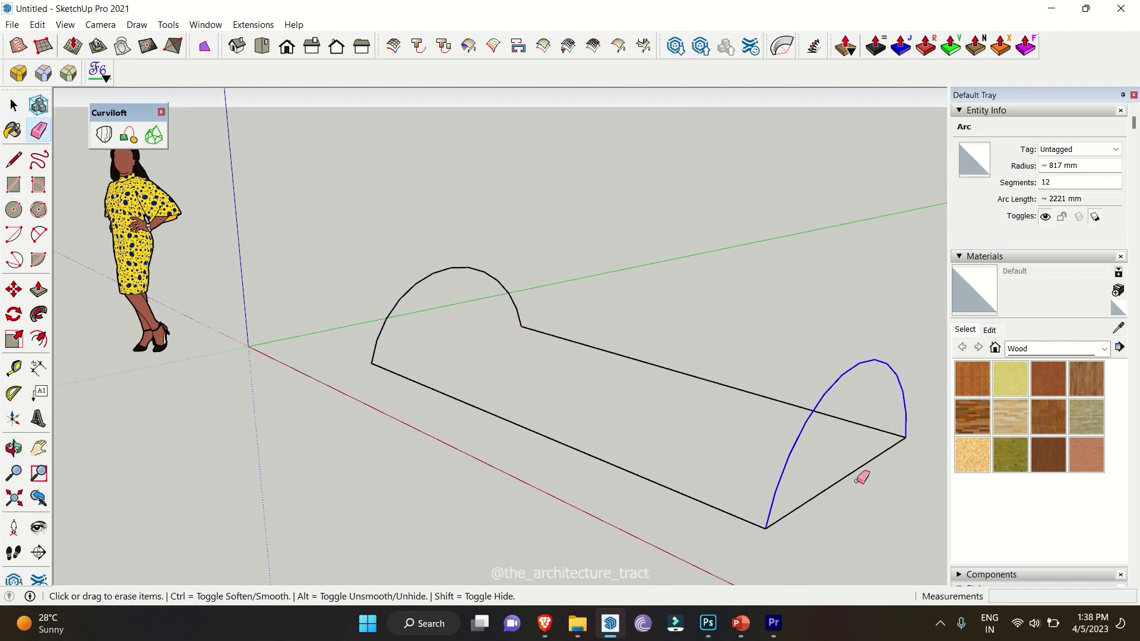
pyautogui.press('Escape')
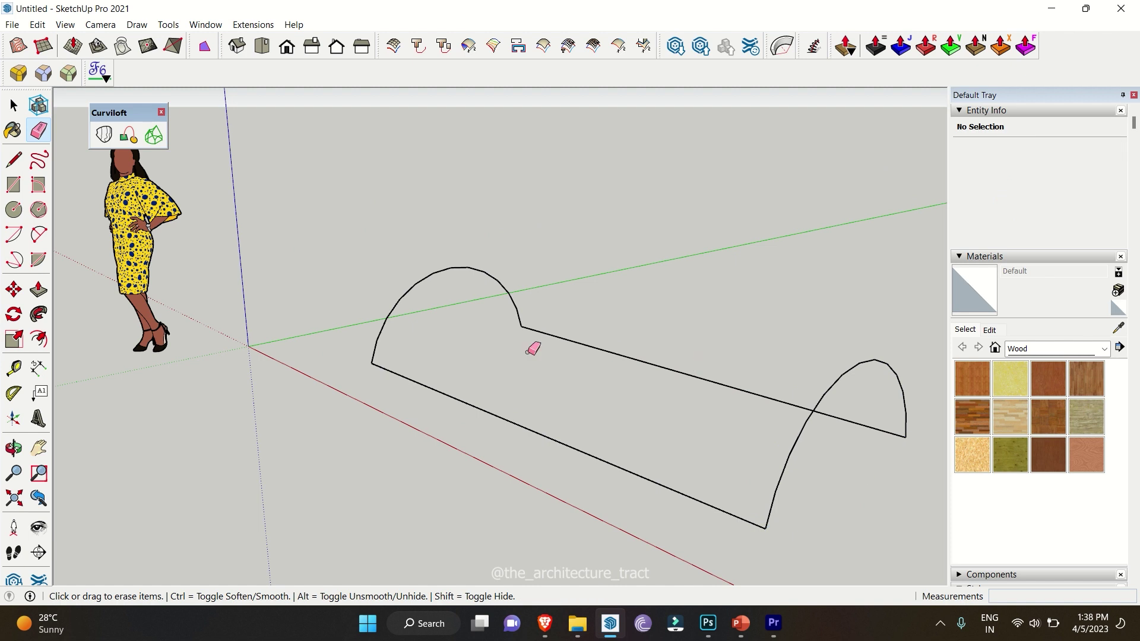
pyautogui.moveTo(415, 375); pyautogui.dragTo(618, 333)
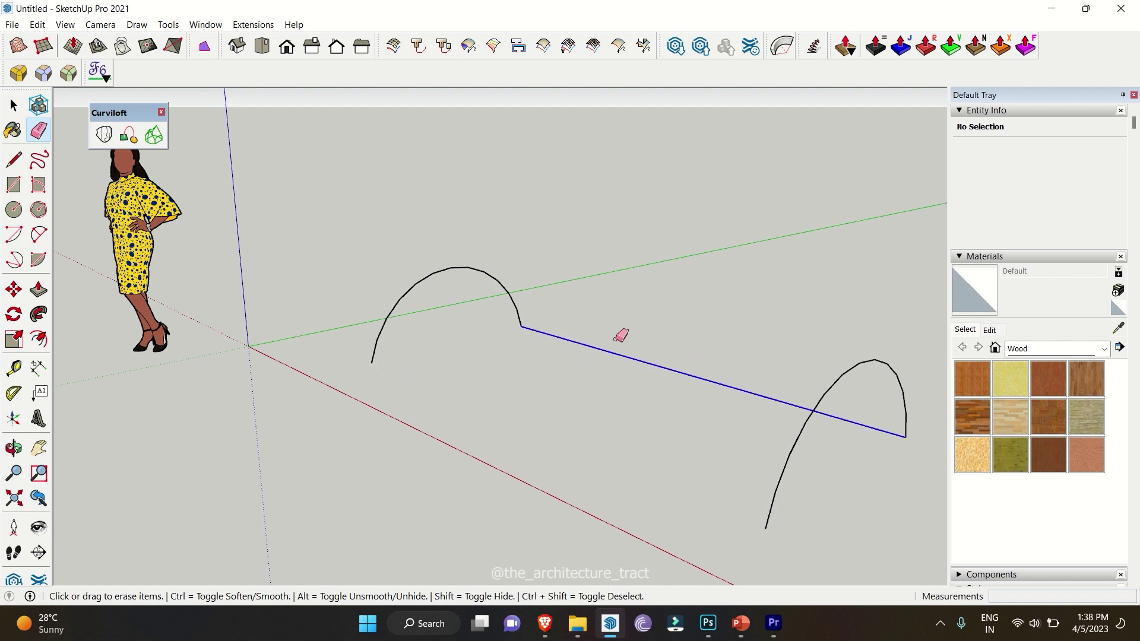
# Draw a shallow upward arc with a radius of about 8195 mm between the front endpoints of the two upright arcs.
pyautogui.press('a')
pyautogui.click(372, 362)
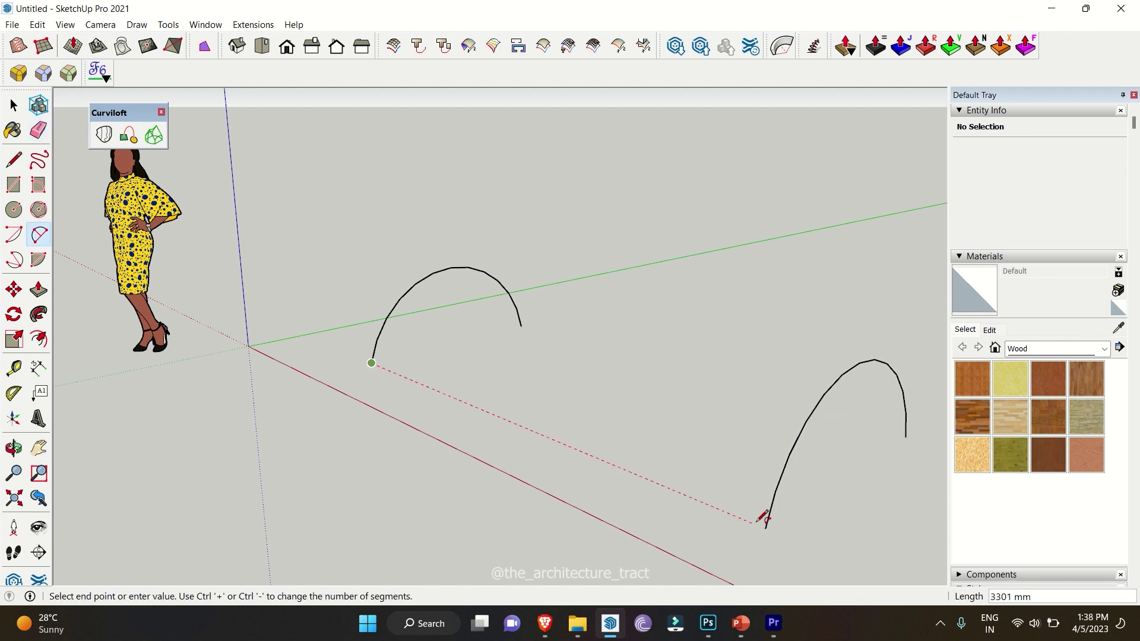
pyautogui.click(765, 528)
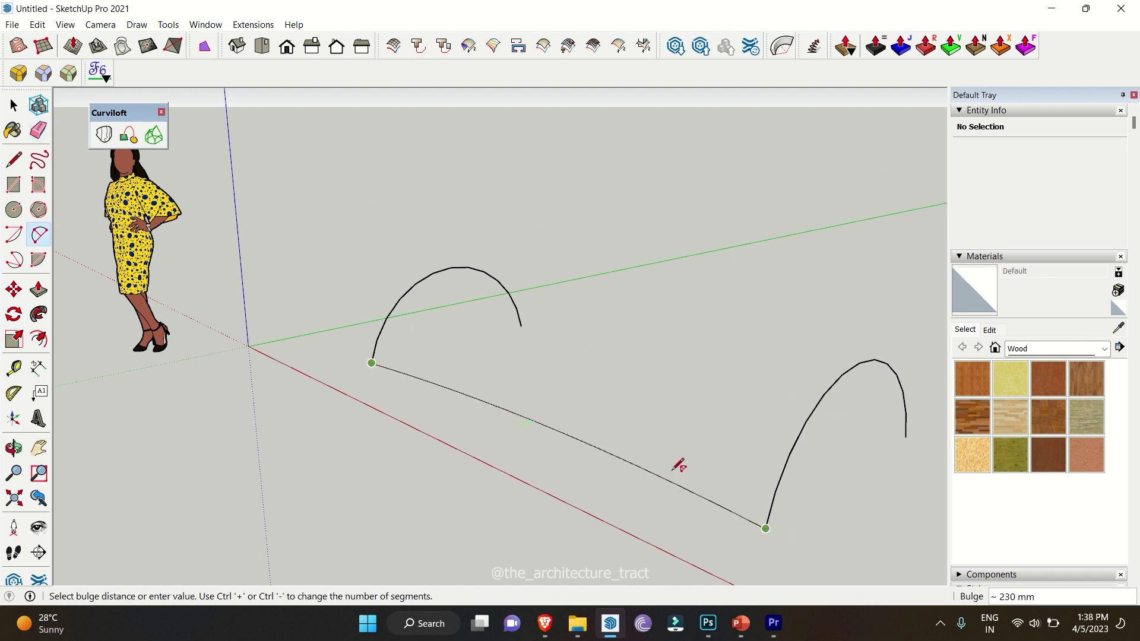
pyautogui.click(691, 408)
# Copy the long shallow arc 1597 mm across to the rear endpoints of the upright arcs.
pyautogui.press('space')
pyautogui.press('m')
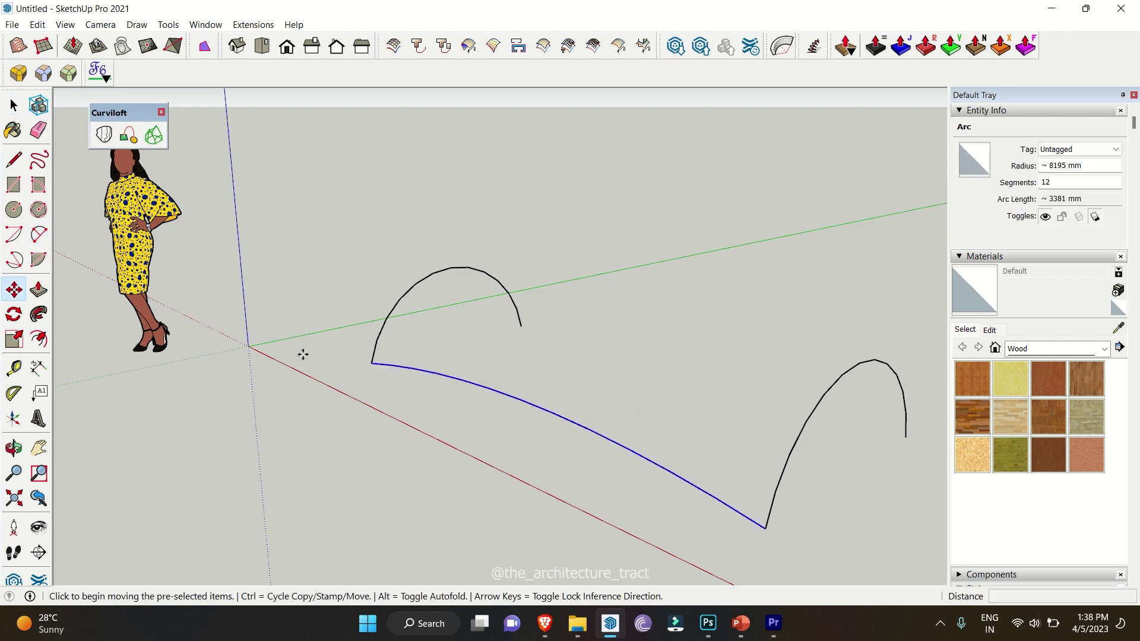
pyautogui.click(372, 363)
pyautogui.press('ctrl')
pyautogui.click(521, 325)
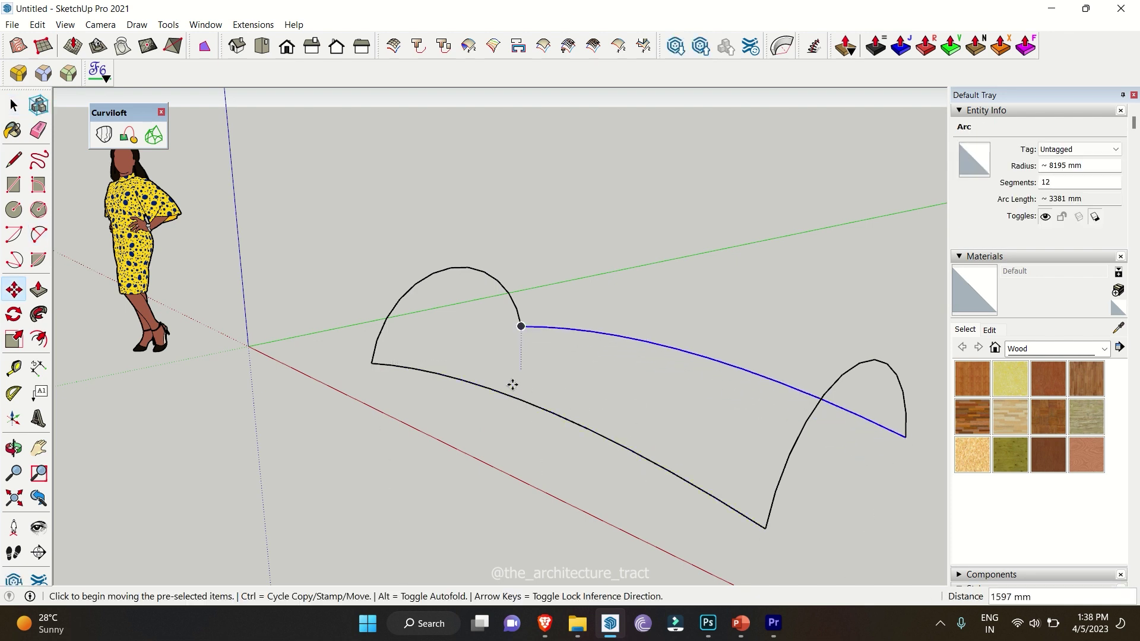
# Select the four connected arcs, apply Curviloft Skin Contours and inspect the vault preview from several sides.
pyautogui.moveTo(511, 384); pyautogui.dragTo(761, 365, button='middle')
pyautogui.press('space')
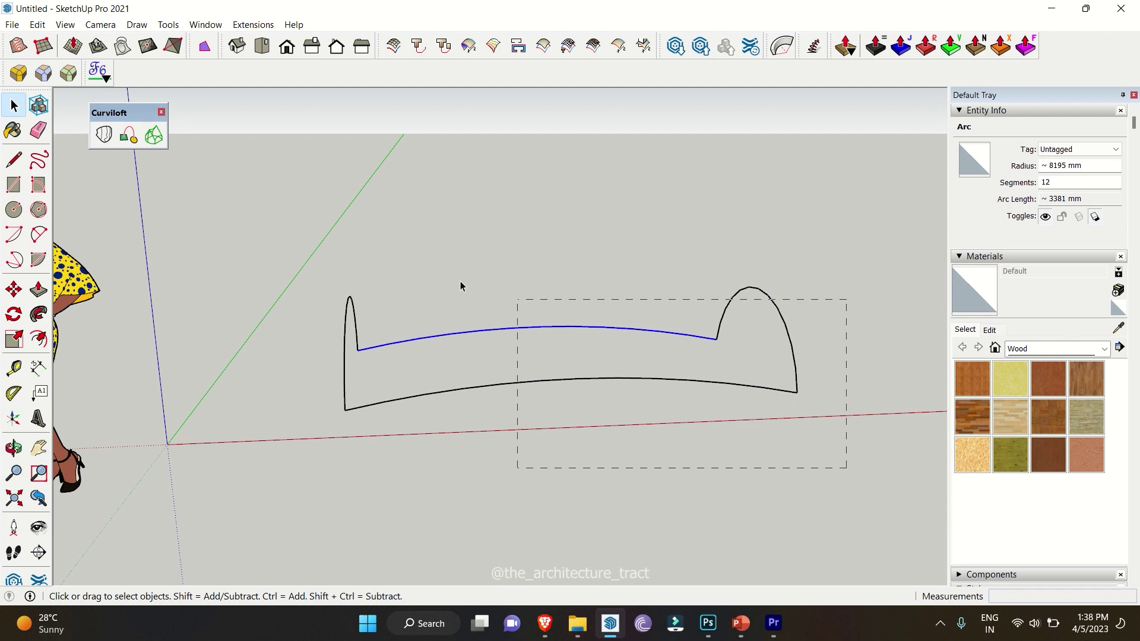
pyautogui.click(155, 136)
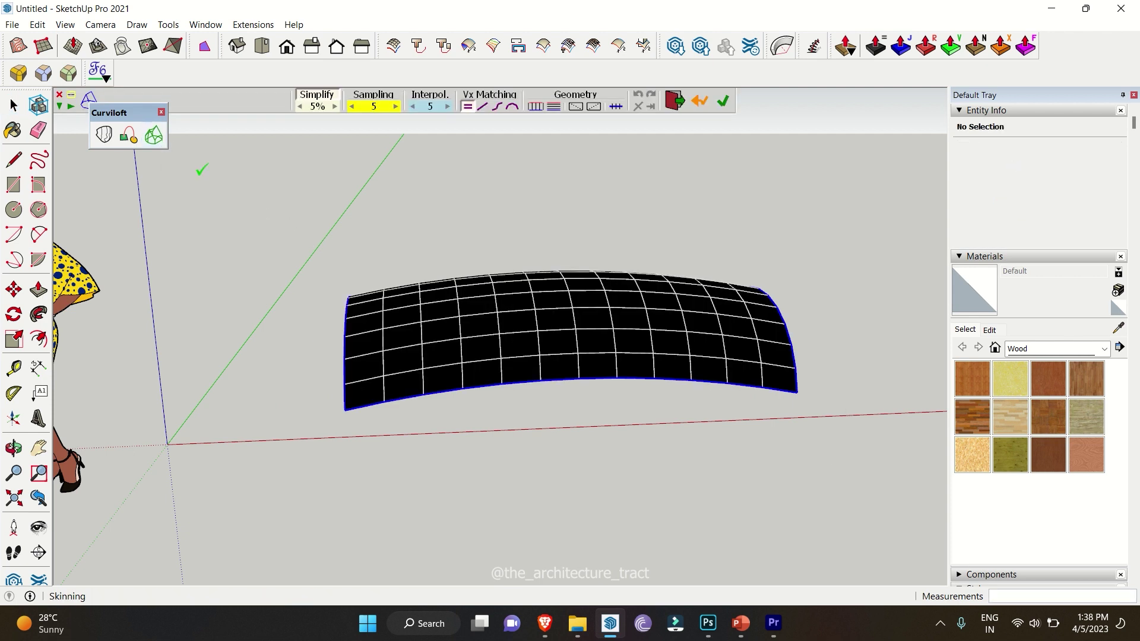
pyautogui.moveTo(746, 371); pyautogui.dragTo(464, 311, button='middle')
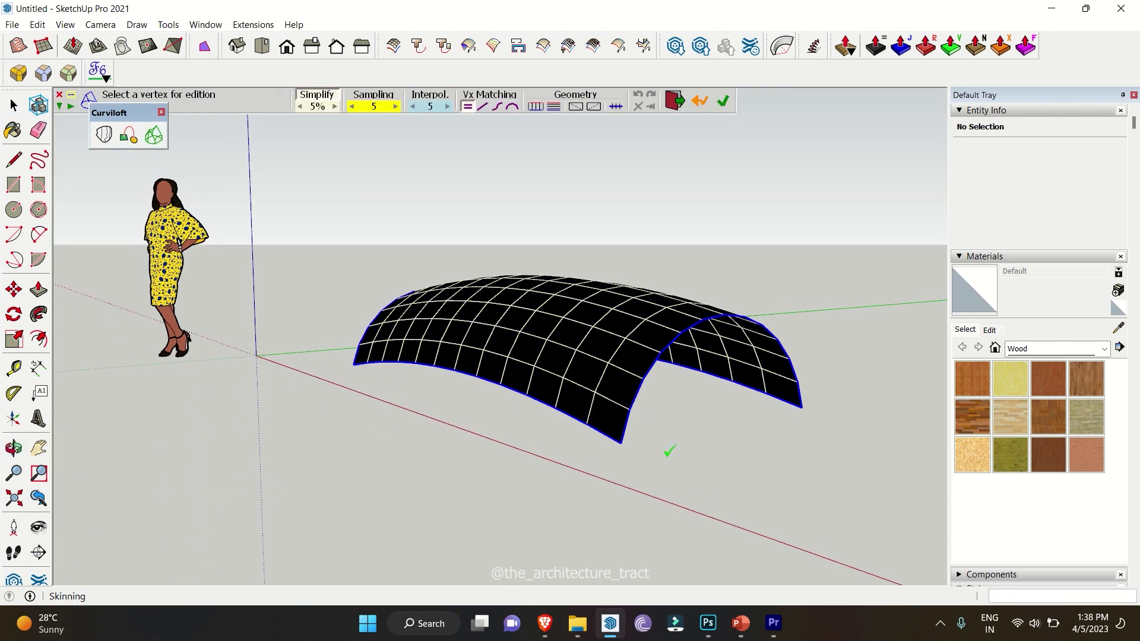
pyautogui.moveTo(669, 453); pyautogui.dragTo(715, 451, button='middle')
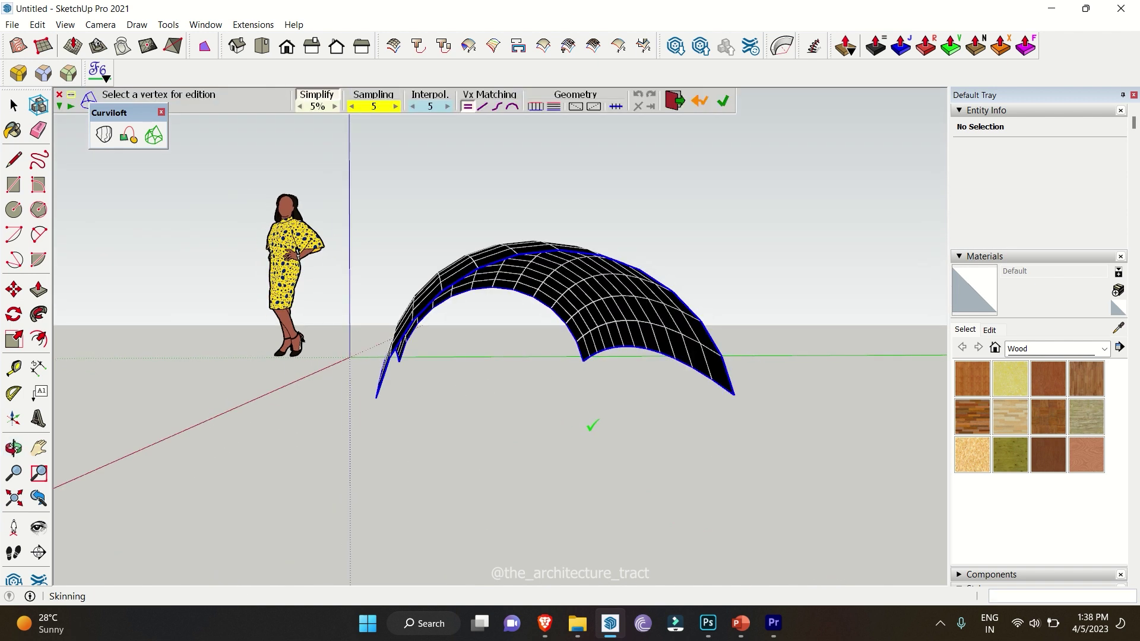
pyautogui.moveTo(593, 425); pyautogui.dragTo(535, 374, button='middle')
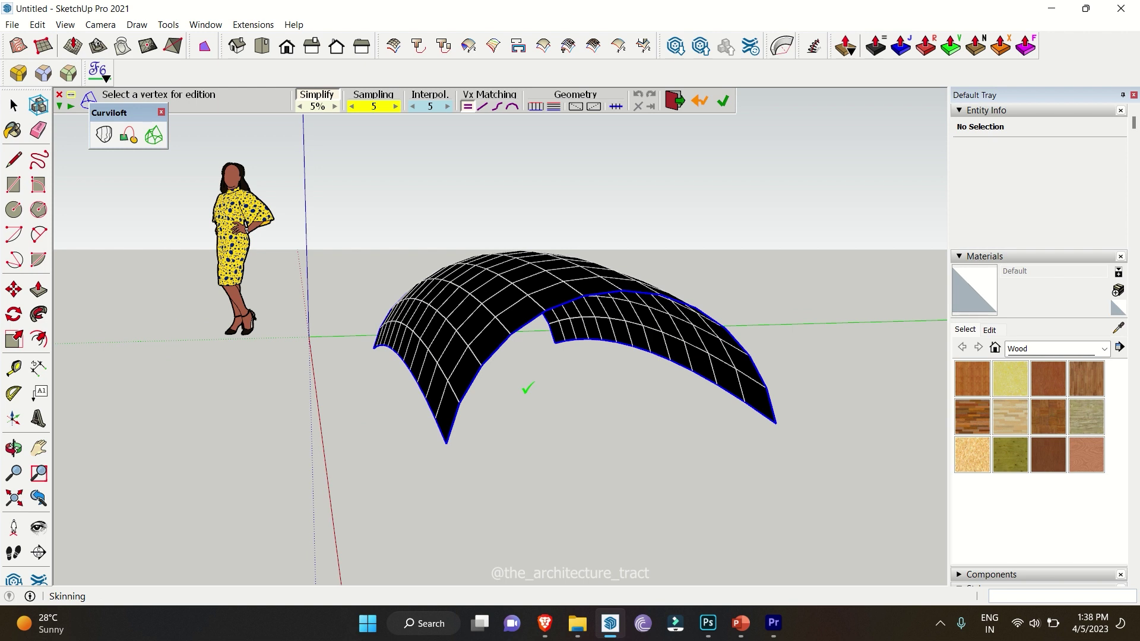
pyautogui.moveTo(525, 387); pyautogui.dragTo(605, 493, button='middle')
pyautogui.moveTo(334, 488); pyautogui.dragTo(673, 465, button='middle')
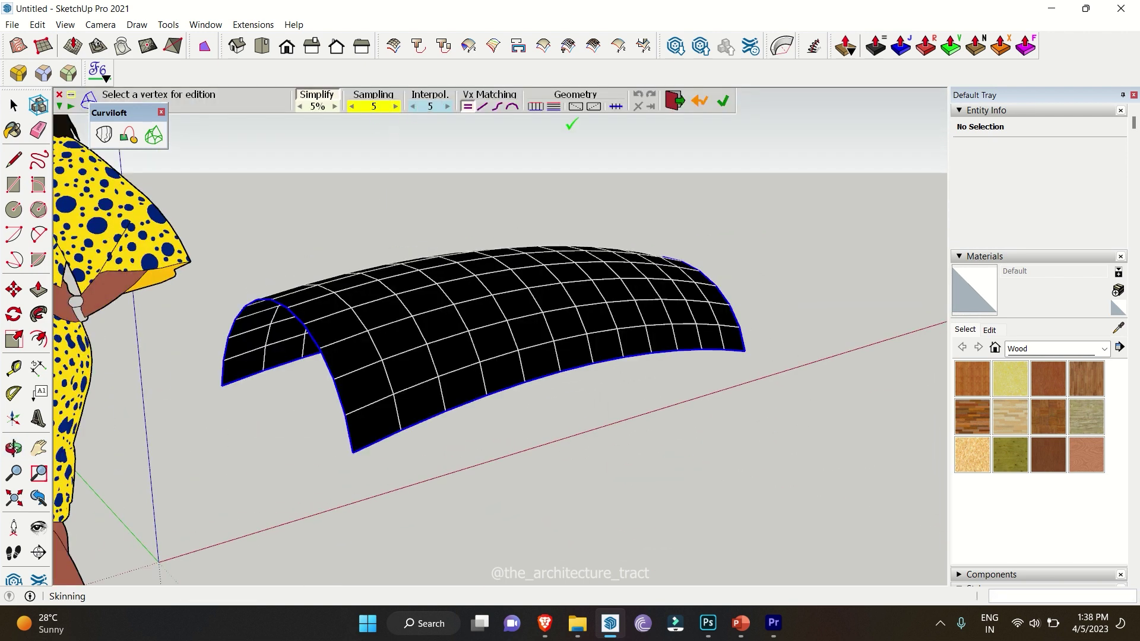
# Try the skin's geometry options, previewing it as a grid of lines in both directions and as triangulated faces.
pyautogui.click(555, 108)
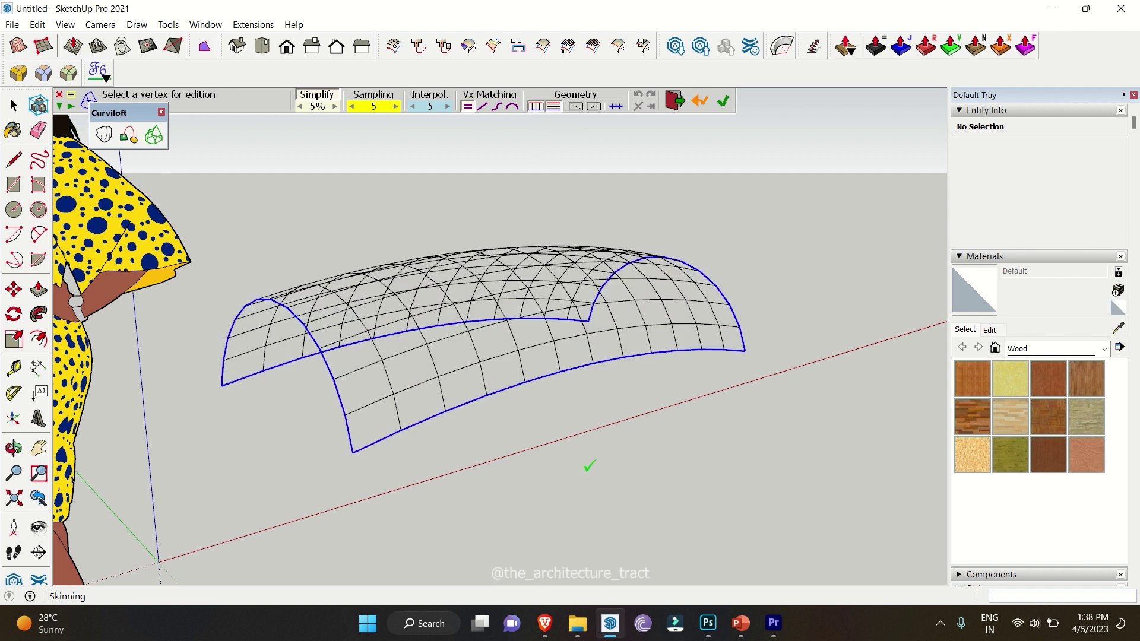
pyautogui.moveTo(690, 433); pyautogui.dragTo(509, 456, button='middle')
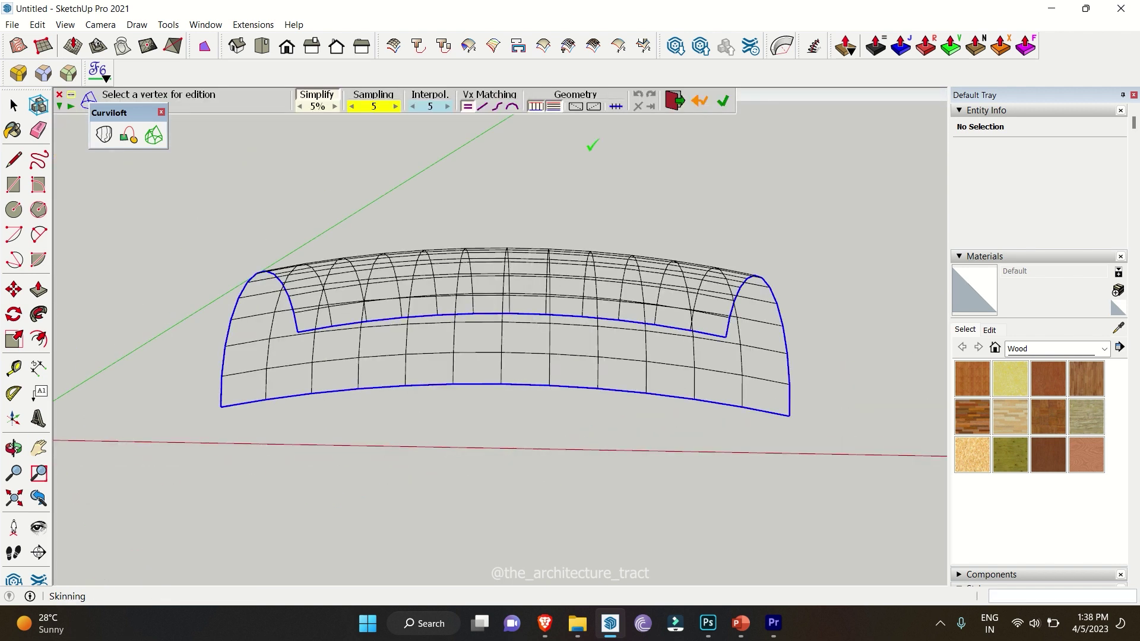
pyautogui.click(572, 109)
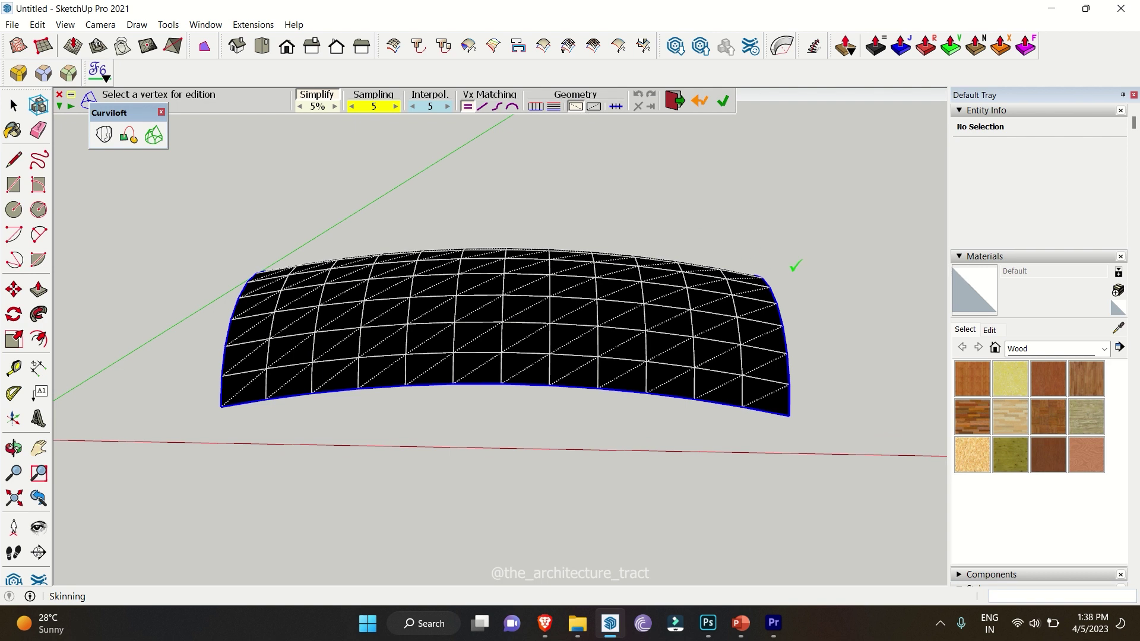
pyautogui.moveTo(755, 317); pyautogui.dragTo(594, 333, button='middle')
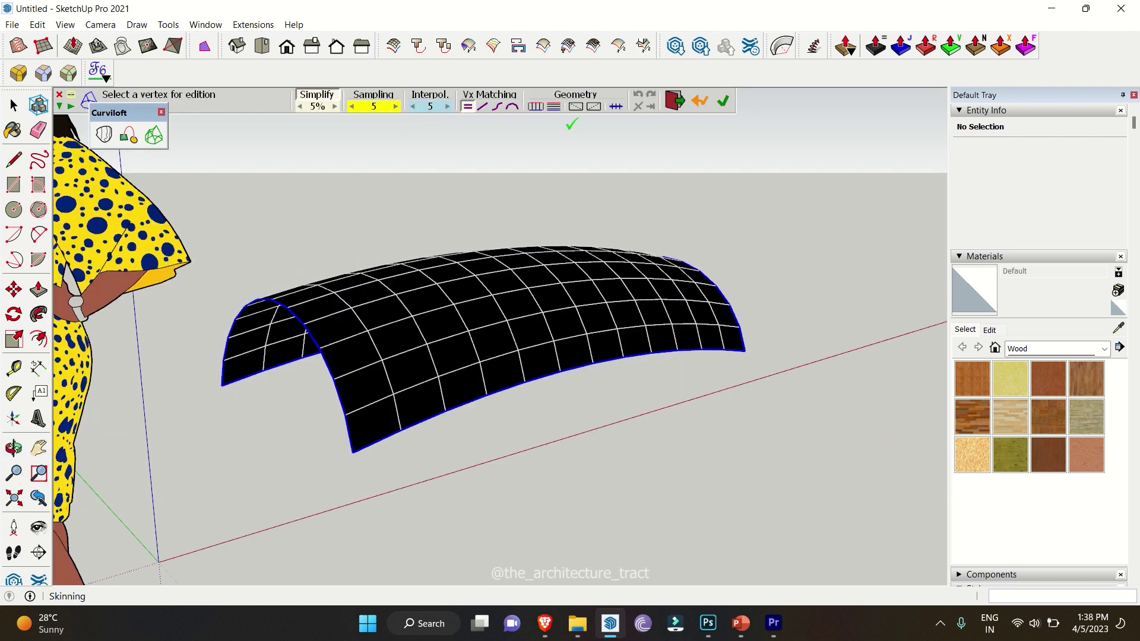
pyautogui.click(555, 106)
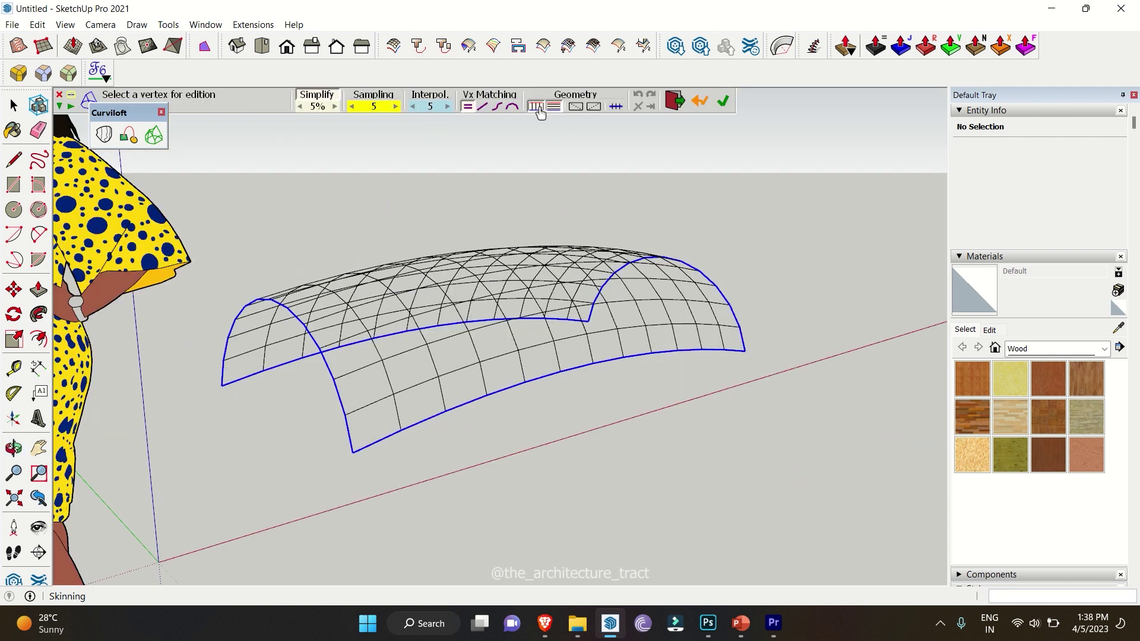